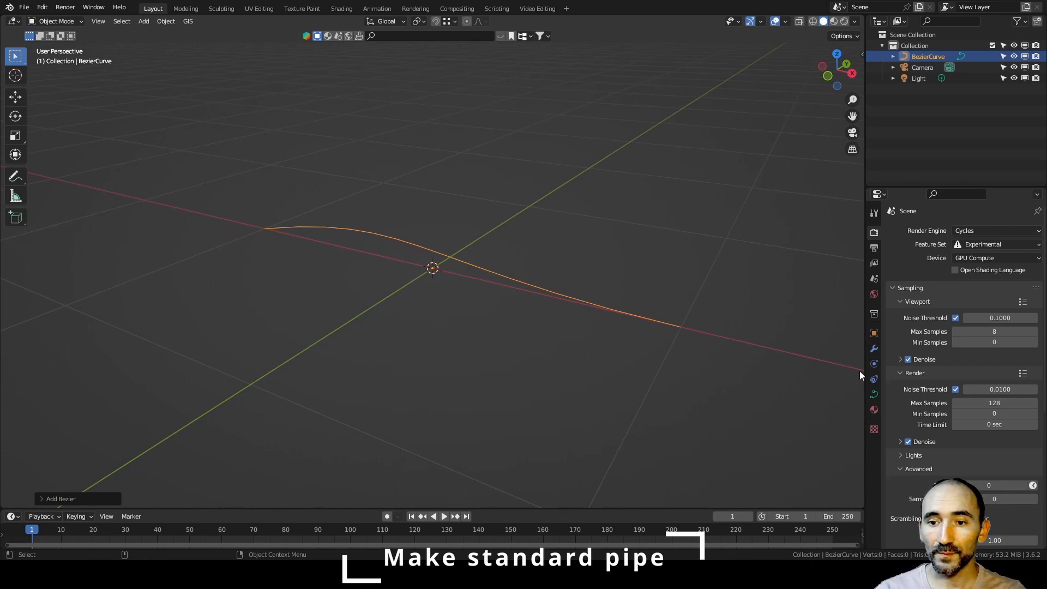
- Give the Bezier curve a round bevel with a depth of 2 mm to form a pipe
{"action": "left_click", "coordinate": [874, 394]}
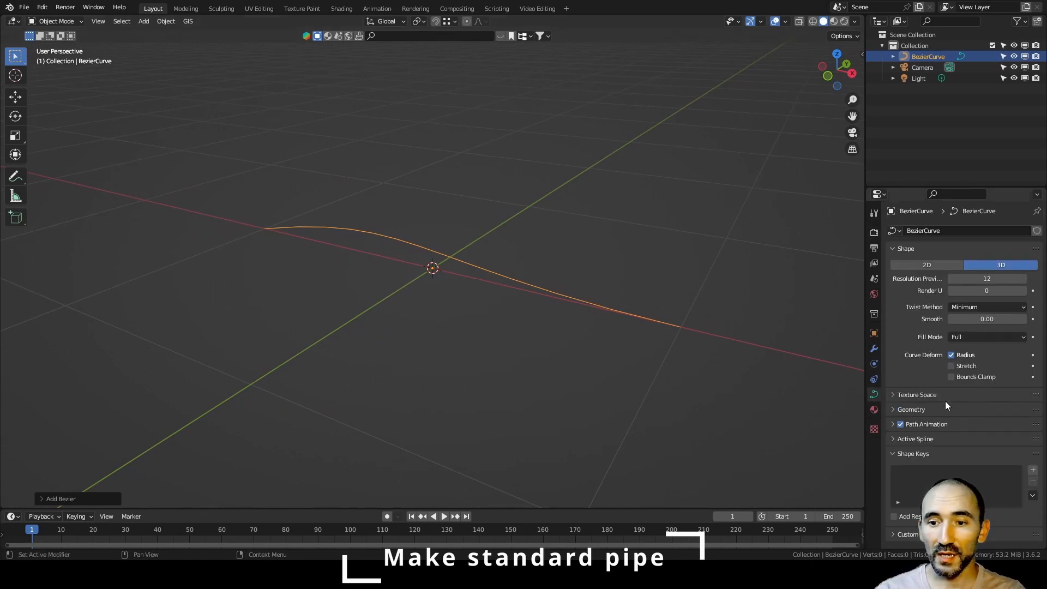
{"action": "left_click", "coordinate": [911, 409]}
{"action": "scroll", "coordinate": [908, 410], "scroll_direction": "down", "scroll_amount": 5}
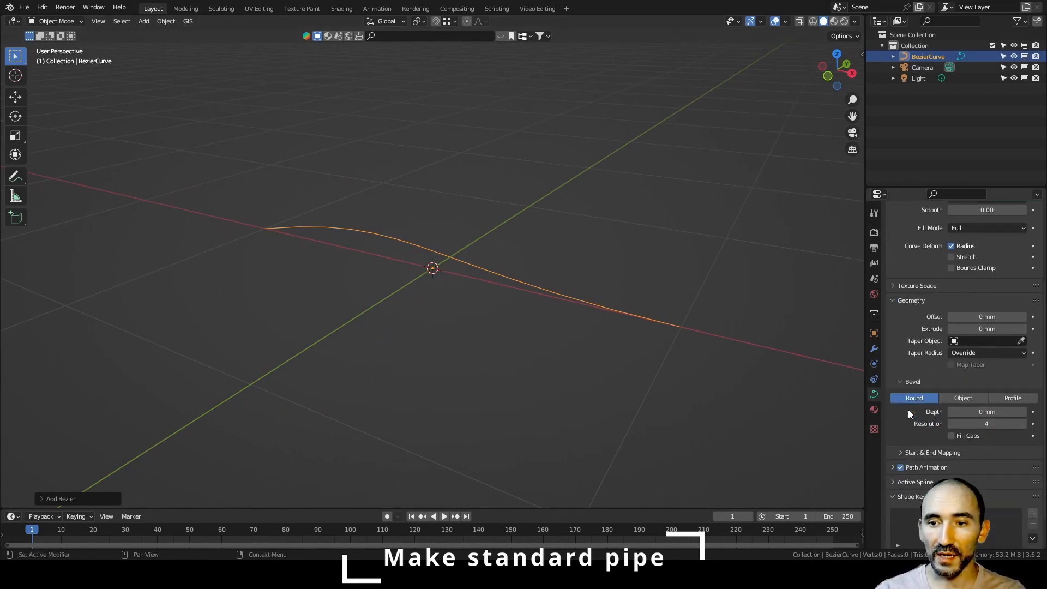
{"action": "left_click_drag", "start_coordinate": [989, 412], "coordinate": [999, 412]}
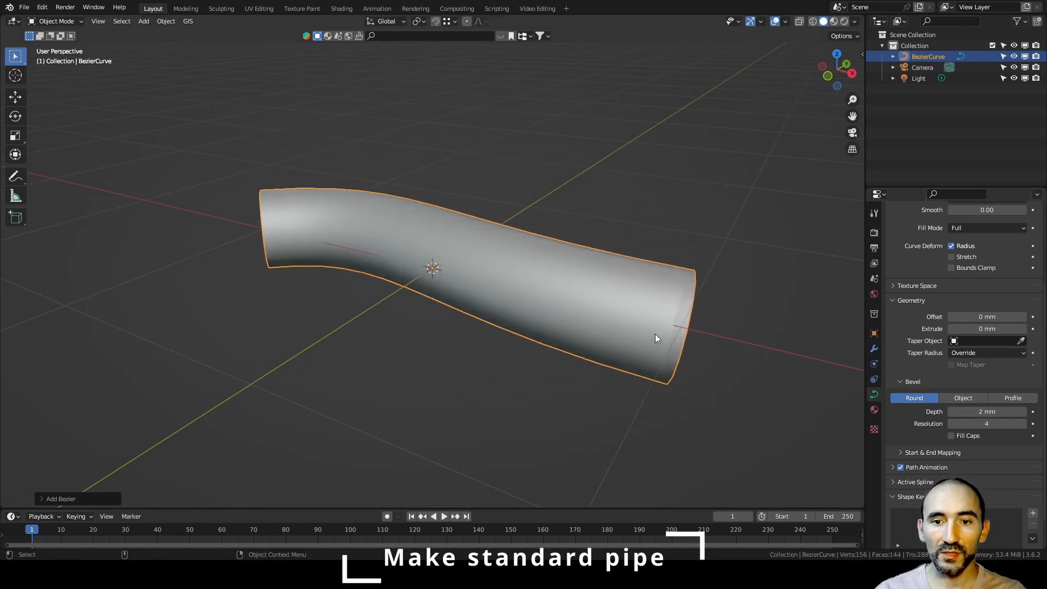
- Set the pipe's bevel resolution to 32 for a smoother cross-section
{"action": "middle_click_drag", "start_coordinate": [656, 337], "coordinate": [637, 276]}
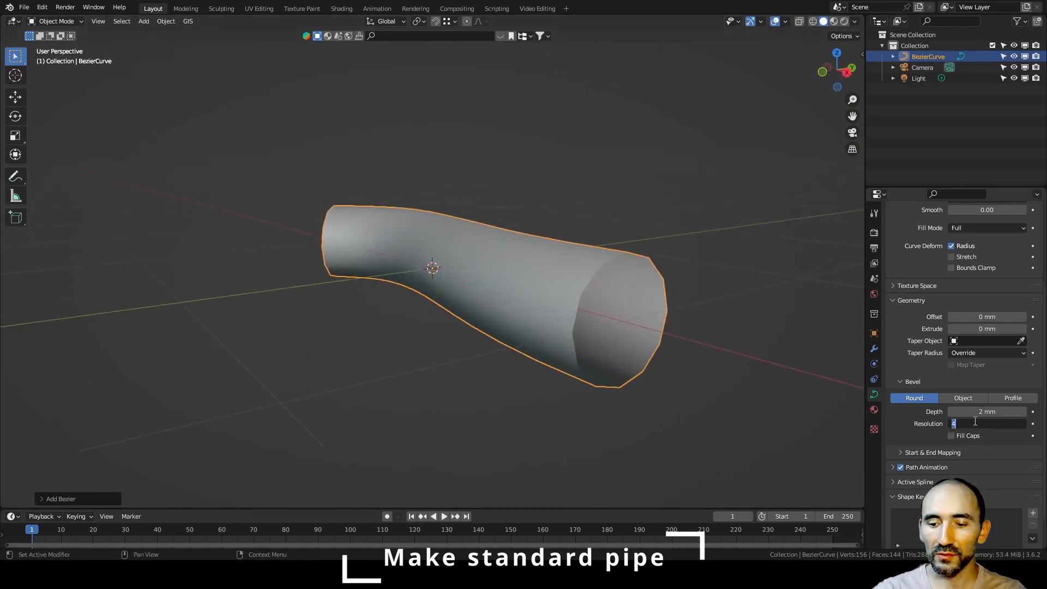
{"action": "type", "text": "128"}
{"action": "key", "text": "Return"}
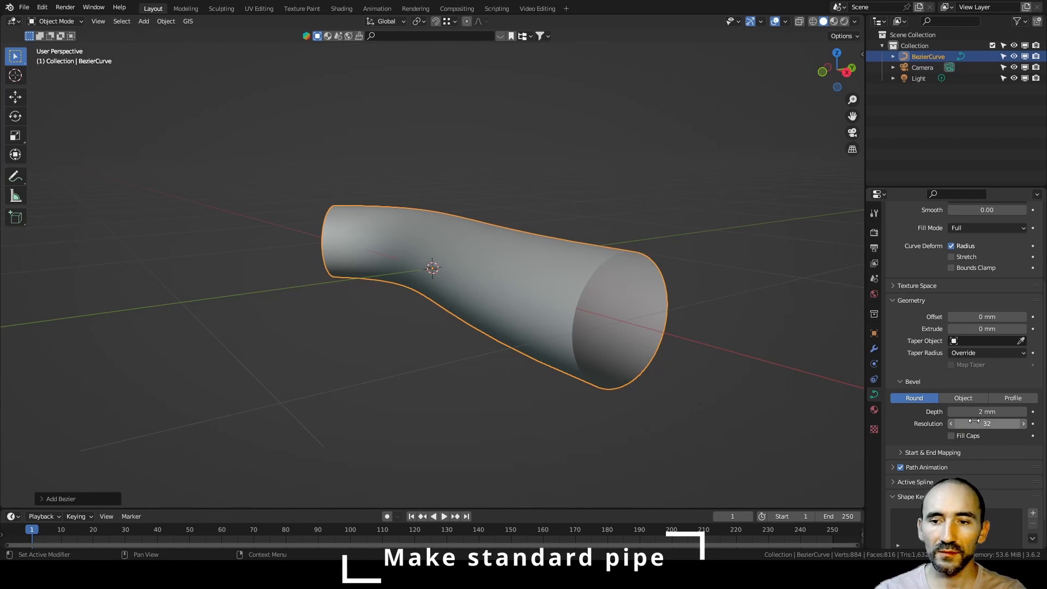
{"action": "middle_click_drag", "start_coordinate": [581, 282], "coordinate": [557, 280]}
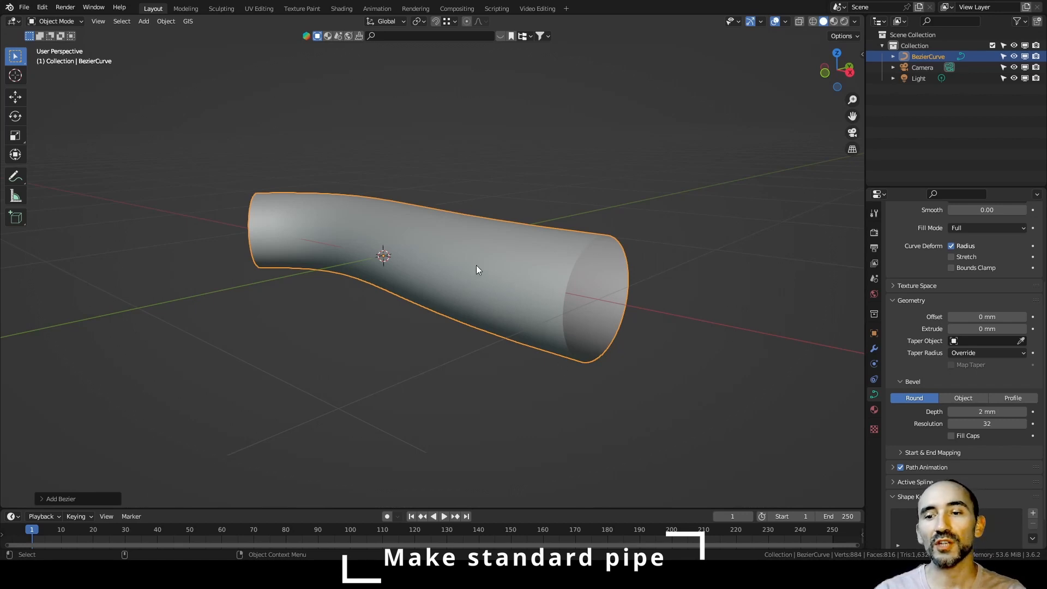
- Enable Fill Caps to close the open ends of the pipe
{"action": "left_click", "coordinate": [981, 425]}
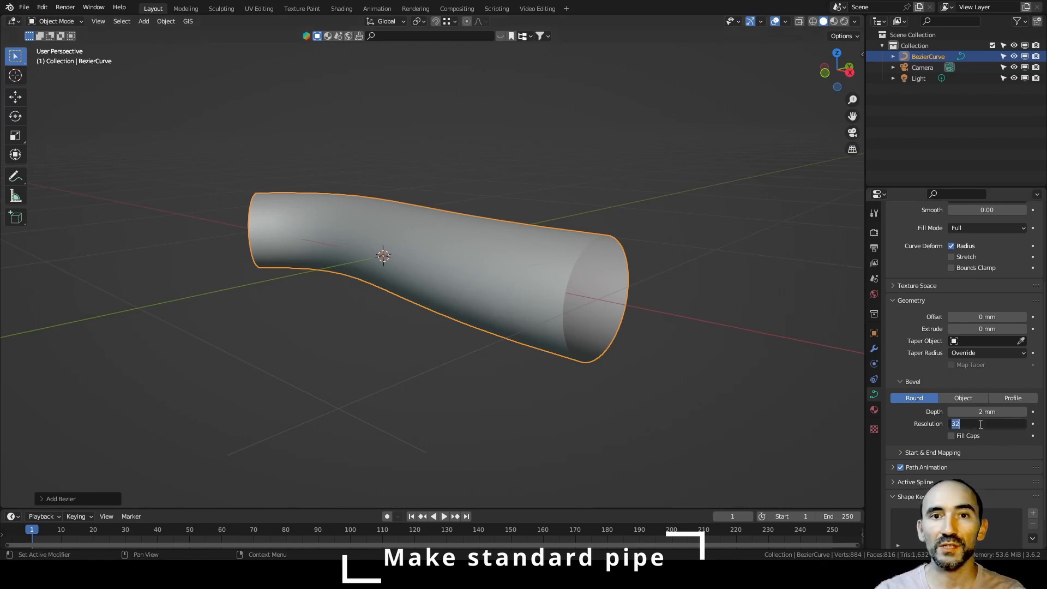
{"action": "left_click", "coordinate": [929, 433]}
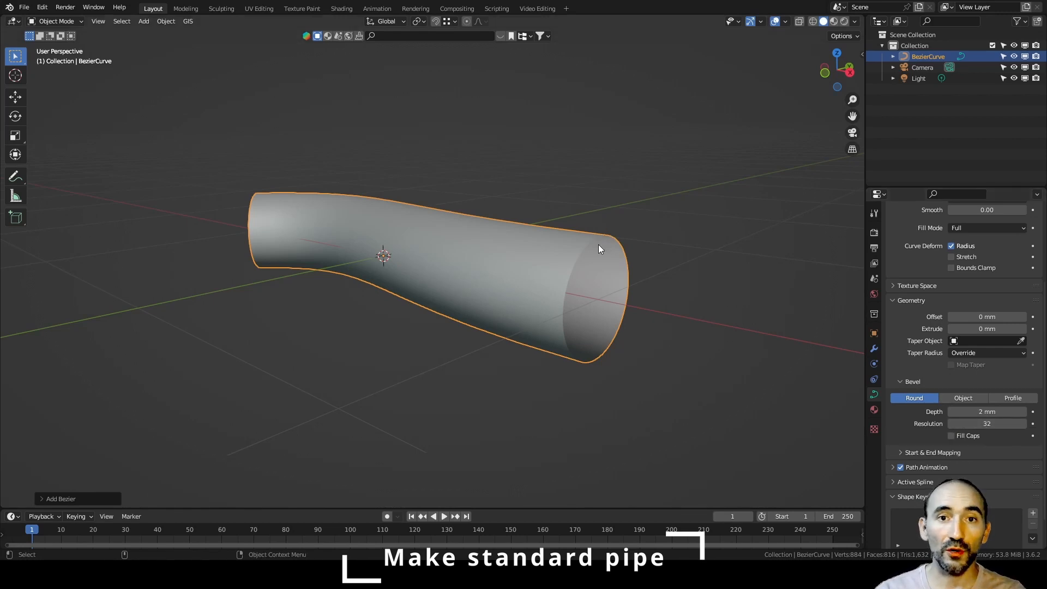
{"action": "left_click", "coordinate": [959, 437]}
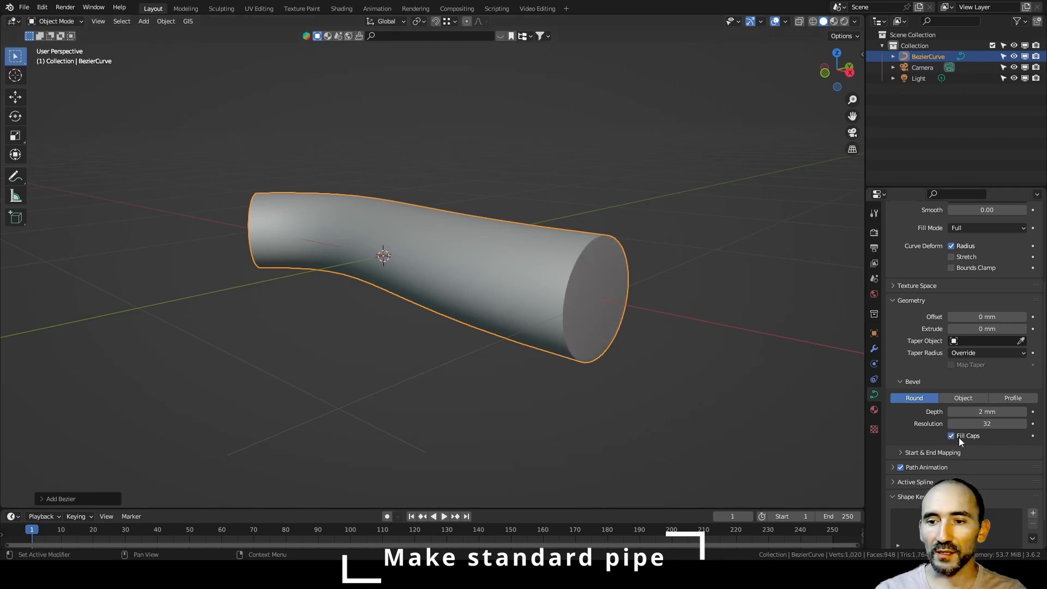
- Add a second Bezier curve and move it about 12 mm along the Y axis, away from the first pipe
{"action": "middle_click_drag", "start_coordinate": [617, 224], "coordinate": [458, 225]}
{"action": "left_click", "coordinate": [468, 229]}
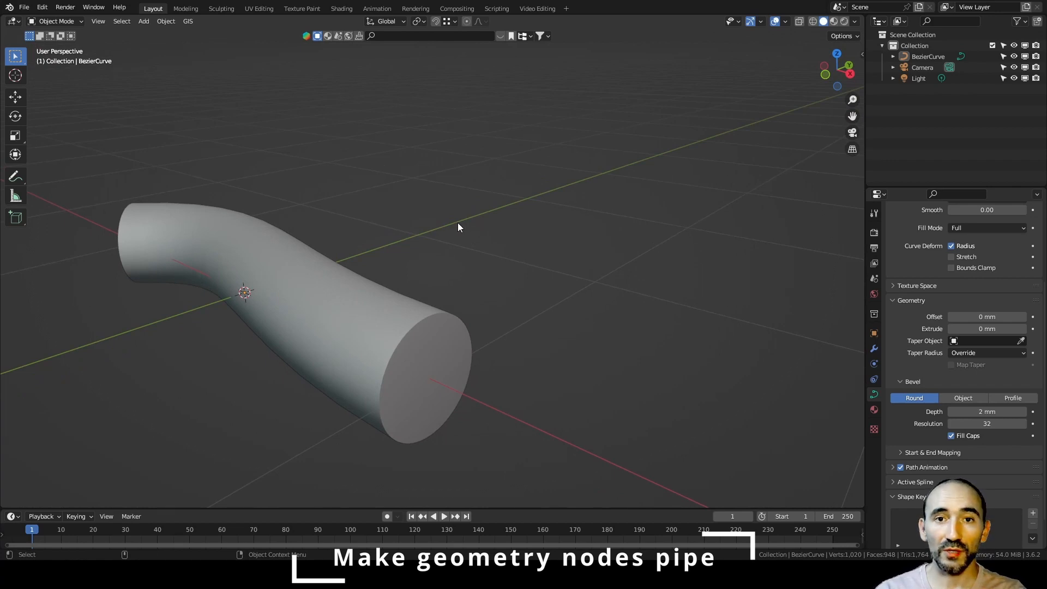
{"action": "key", "text": "shift+a"}
{"action": "mouse_move", "coordinate": [461, 224]}
{"action": "left_click", "coordinate": [525, 225]}
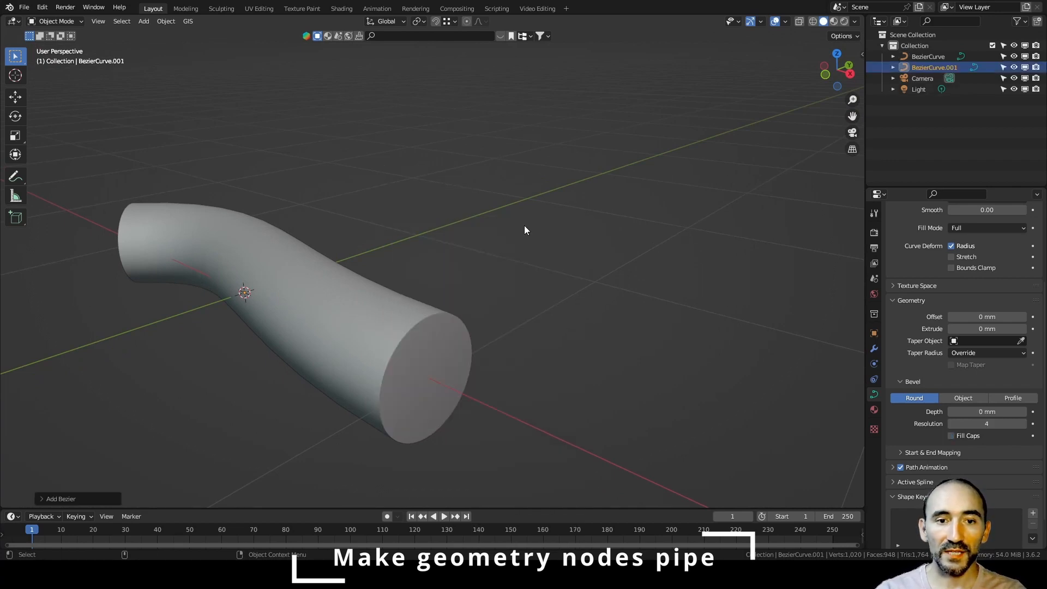
{"action": "key", "text": "g"}
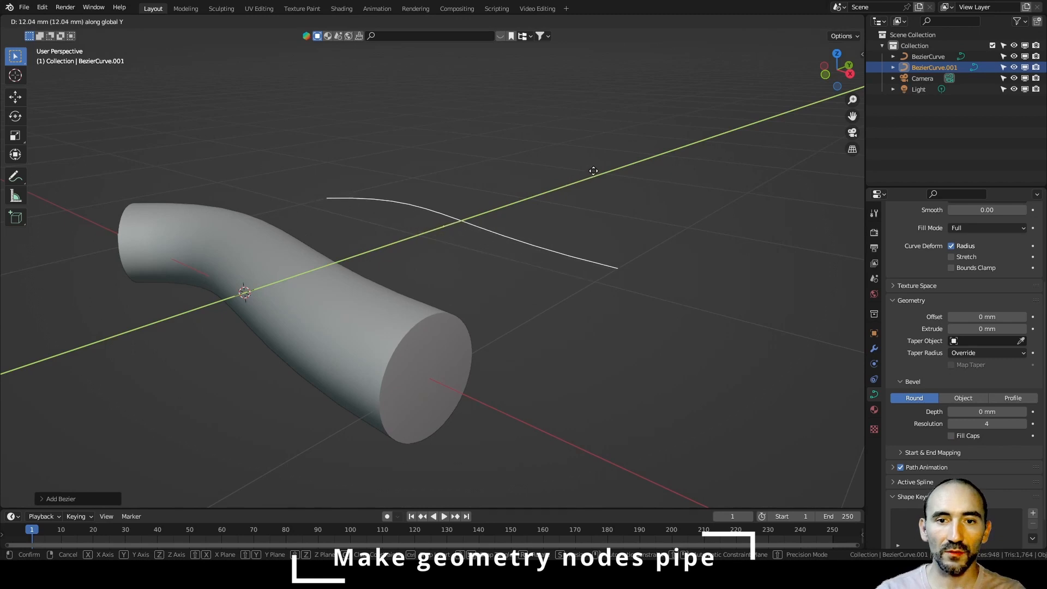
{"action": "left_click", "coordinate": [596, 168]}
- Add the general Geometry Nodes workspace and frame the pipe and the second curve in its viewport
{"action": "left_click", "coordinate": [567, 8]}
{"action": "mouse_move", "coordinate": [571, 27]}
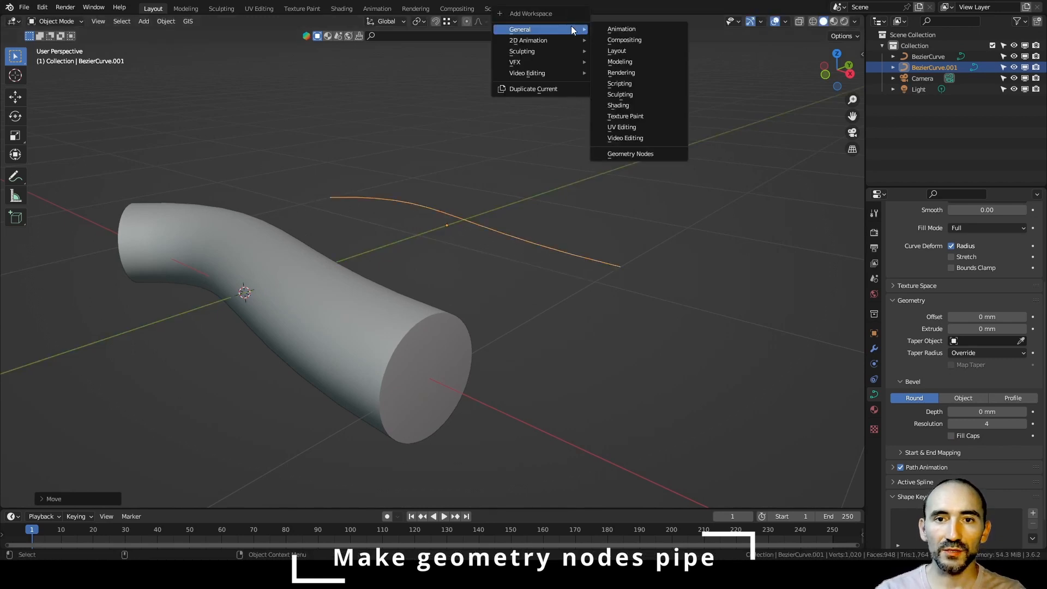
{"action": "left_click", "coordinate": [647, 154]}
{"action": "scroll", "coordinate": [617, 152], "scroll_direction": "up", "scroll_amount": 18}
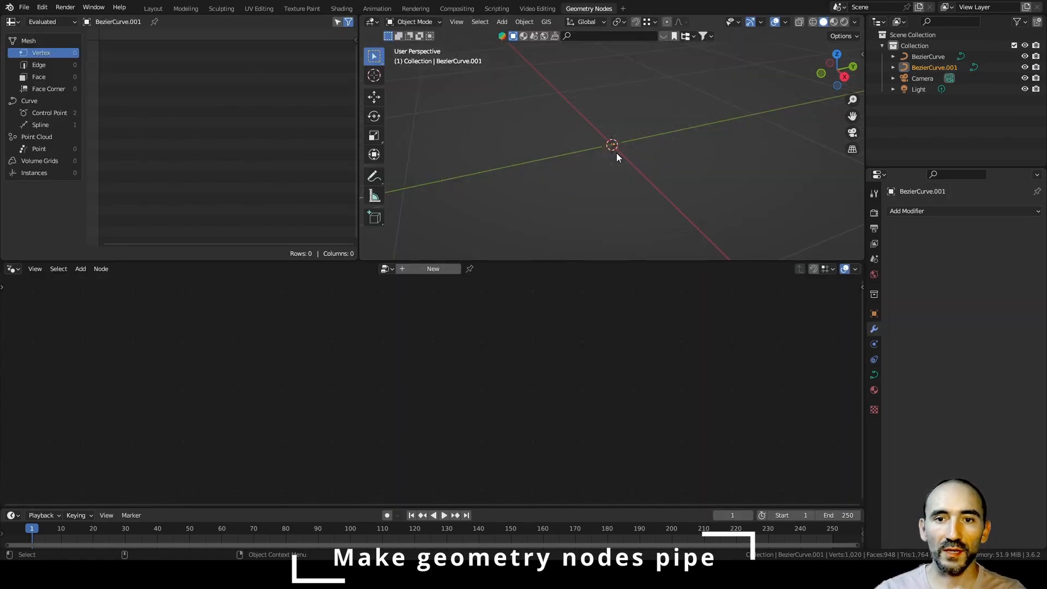
{"action": "left_click_drag", "start_coordinate": [616, 152], "coordinate": [634, 153], "text": "alt"}
{"action": "middle_click_drag", "start_coordinate": [634, 155], "coordinate": [556, 152], "text": "alt"}
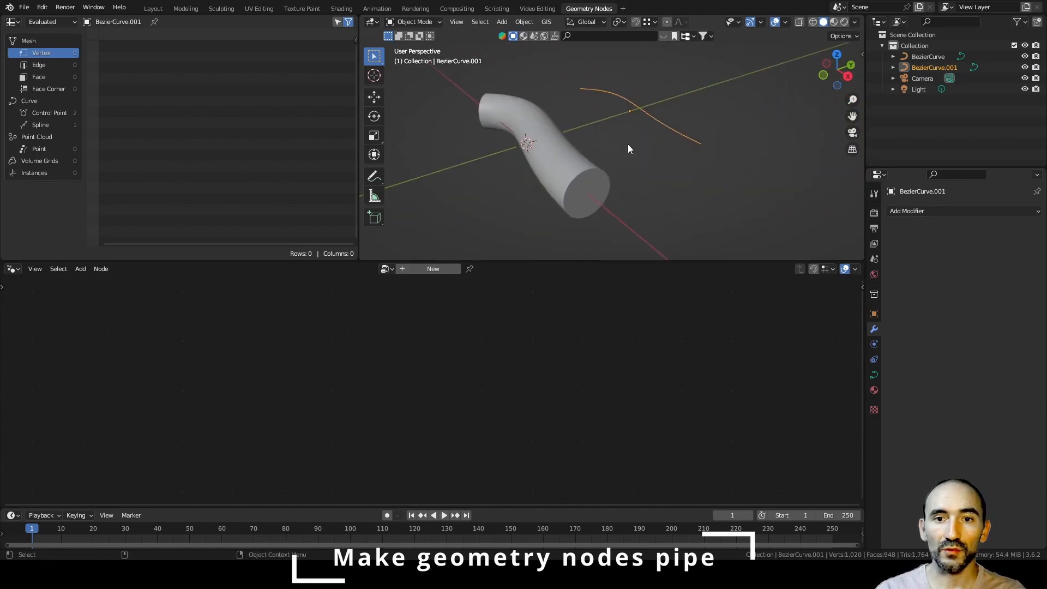
- Create a new geometry node tree on the second curve and move Group Output far away from Group Input
{"action": "left_click", "coordinate": [426, 271]}
{"action": "scroll", "coordinate": [440, 340], "scroll_direction": "down", "scroll_amount": 3}
{"action": "middle_click_drag", "start_coordinate": [449, 341], "coordinate": [280, 307]}
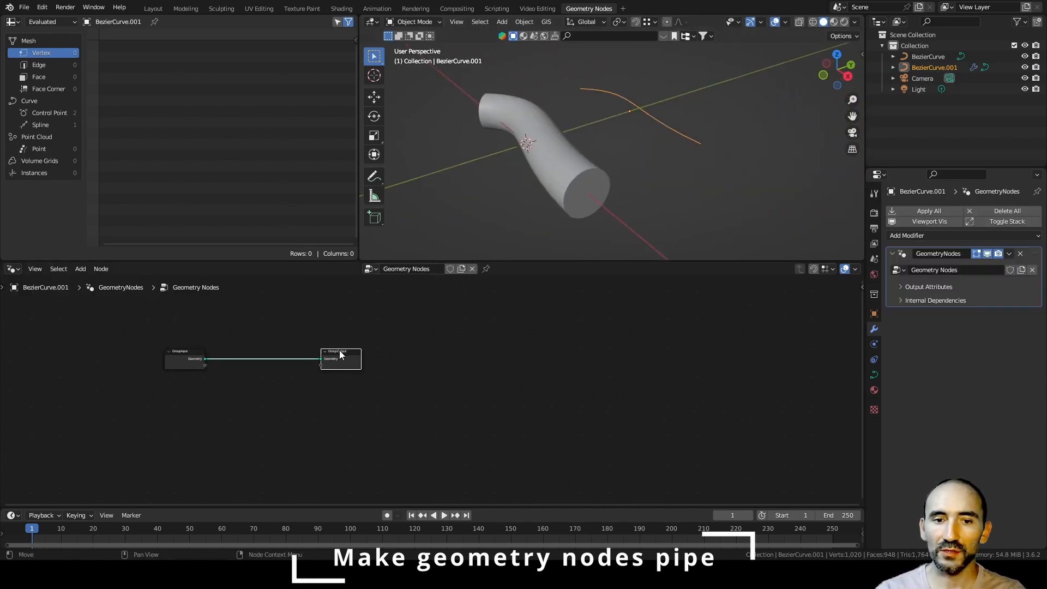
{"action": "left_click_drag", "start_coordinate": [339, 352], "coordinate": [761, 368]}
{"action": "left_click", "coordinate": [464, 401]}
{"action": "middle_click_drag", "start_coordinate": [462, 407], "coordinate": [424, 385]}
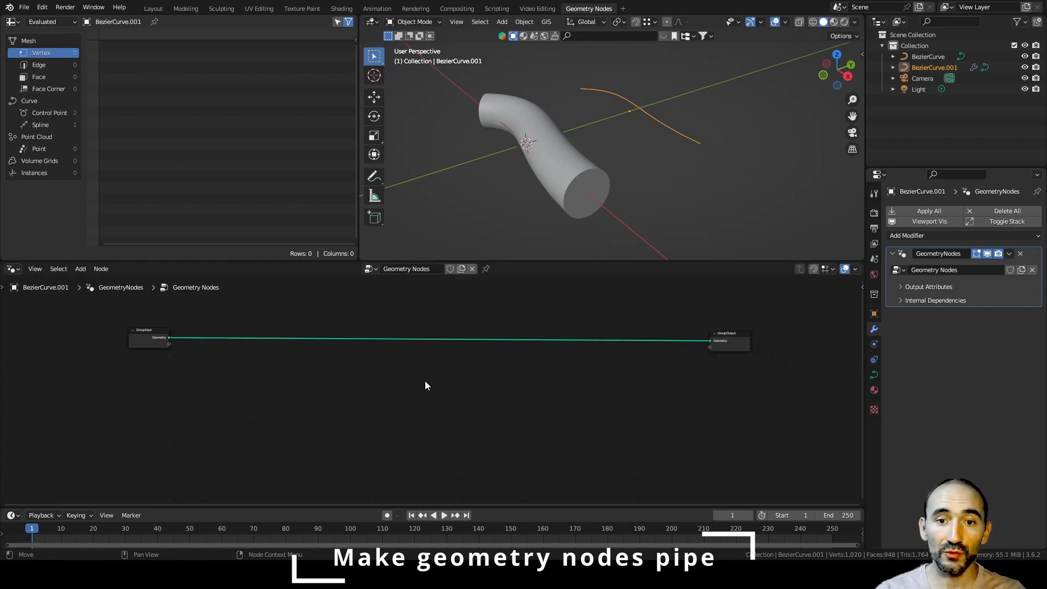
- Check the bevel depth of the standard pipe in its curve geometry settings
{"action": "left_click", "coordinate": [551, 168]}
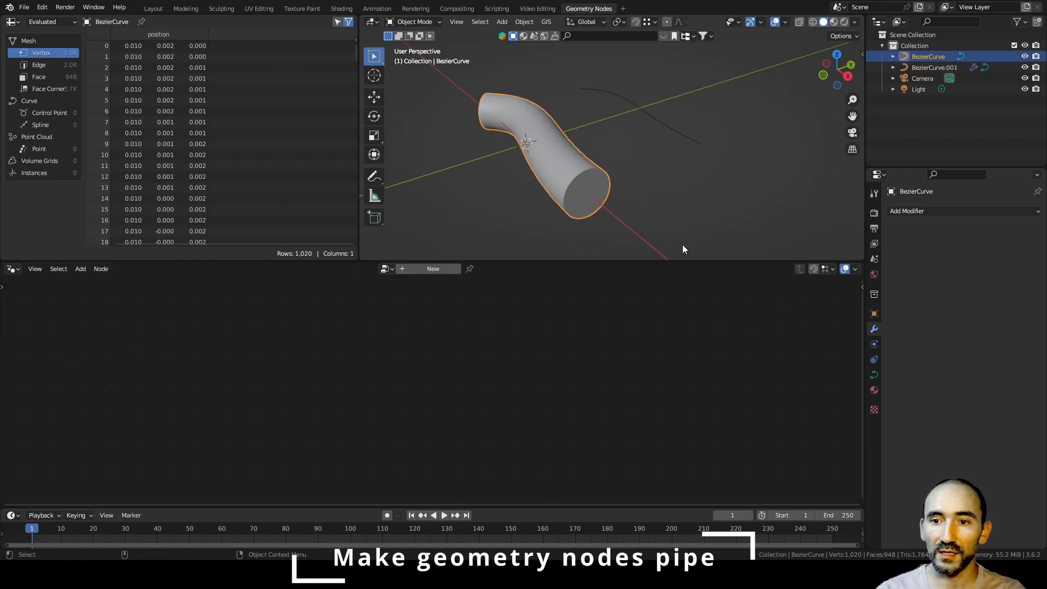
{"action": "left_click", "coordinate": [873, 375]}
{"action": "left_click", "coordinate": [910, 389]}
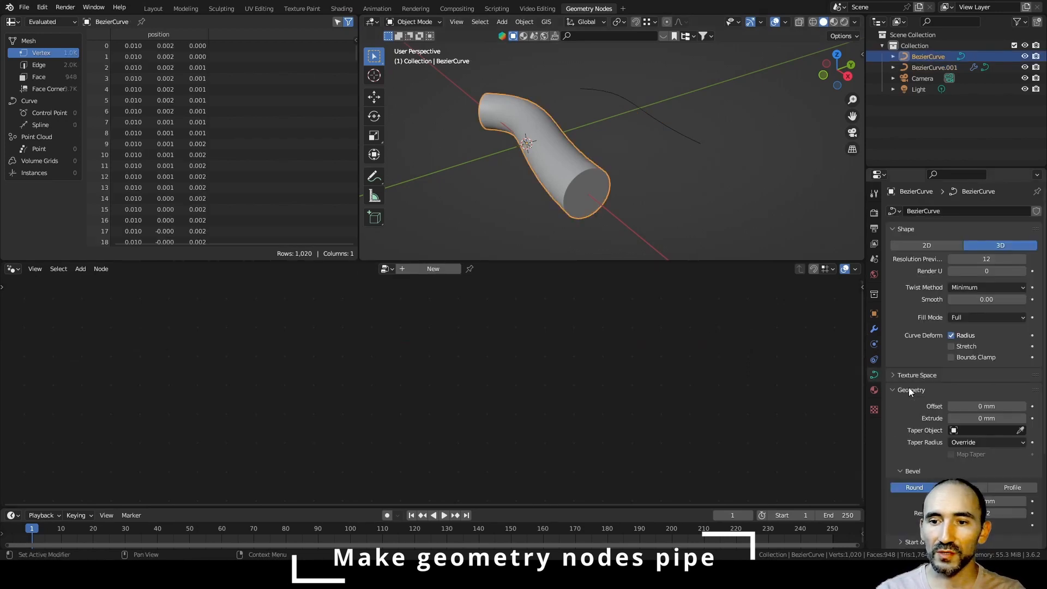
{"action": "scroll", "coordinate": [909, 387], "scroll_direction": "down", "scroll_amount": 3}
{"action": "left_click", "coordinate": [978, 439]}
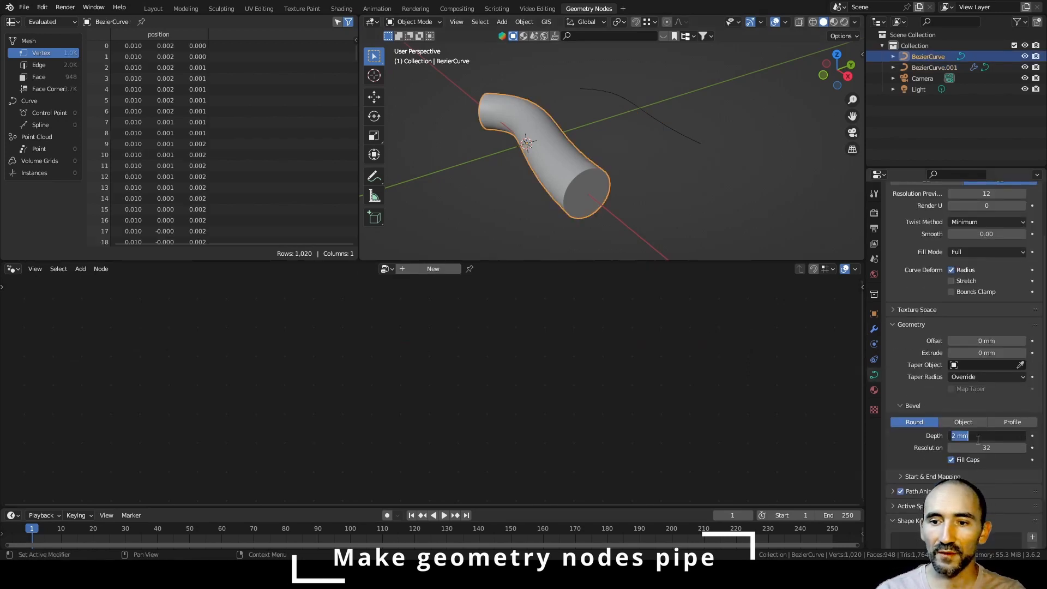
{"action": "left_click", "coordinate": [925, 439]}
- Insert a Curve to Mesh node between Group Input and Group Output in the second curve's node tree
{"action": "left_click", "coordinate": [662, 124]}
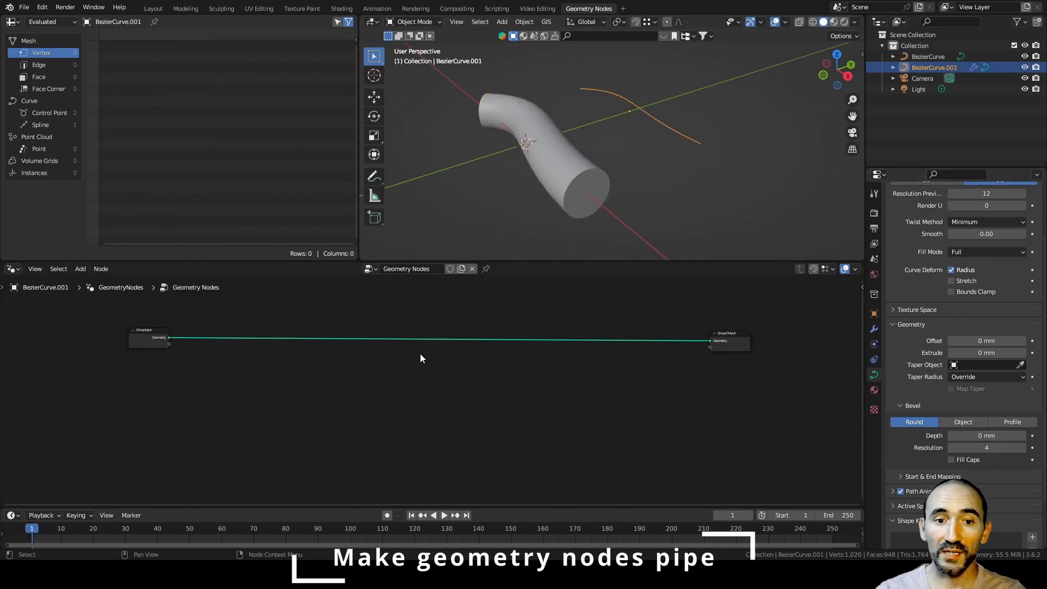
{"action": "scroll", "coordinate": [388, 405], "scroll_direction": "up", "scroll_amount": 2}
{"action": "scroll", "coordinate": [257, 372], "scroll_direction": "up", "scroll_amount": 3}
{"action": "middle_click_drag", "start_coordinate": [256, 372], "coordinate": [392, 376]}
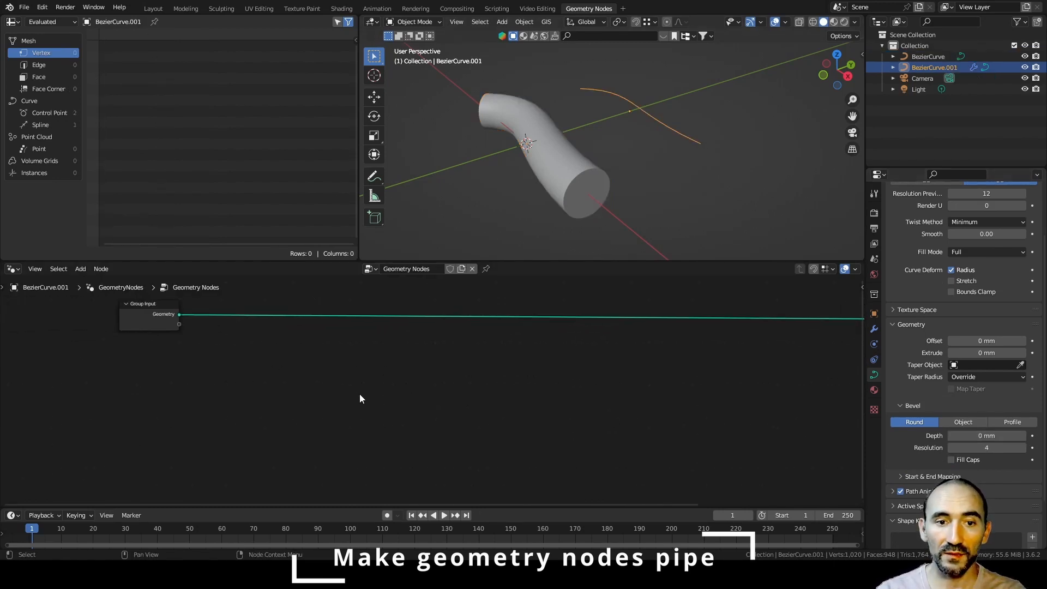
{"action": "key", "text": "F3"}
{"action": "type", "text": "curve to mesh"}
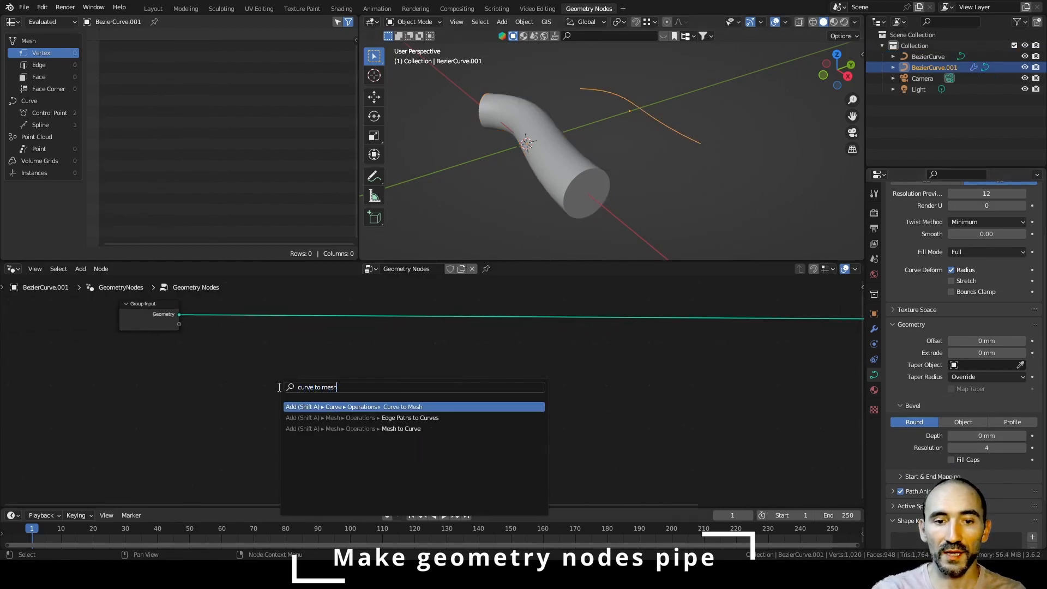
{"action": "key", "text": "Return"}
{"action": "left_click", "coordinate": [365, 303]}
- Add a Curve Circle node with a resolution of 128 and a radius of 2 mm
{"action": "key", "text": "F3"}
{"action": "type", "text": "circle"}
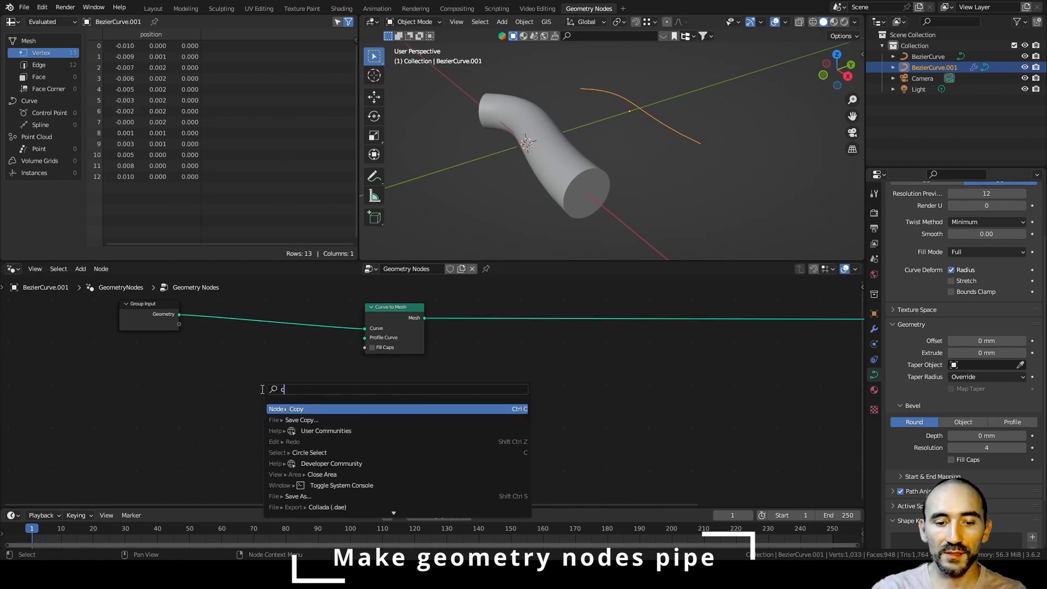
{"action": "type", "text": " c"}
{"action": "key", "text": "Return"}
{"action": "double_click", "coordinate": [218, 392]}
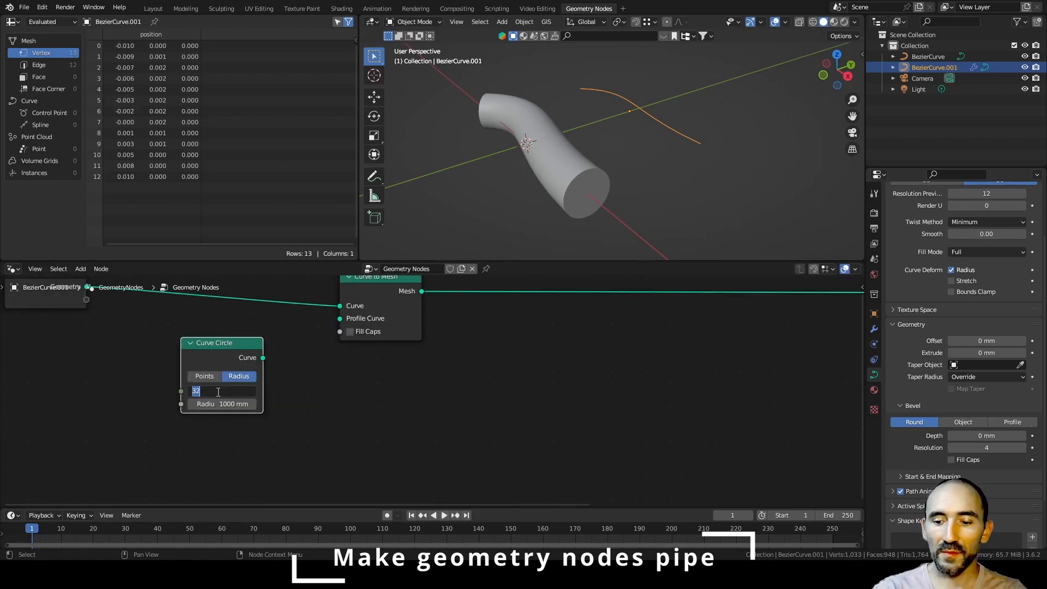
{"action": "type", "text": "128"}
{"action": "key", "text": "Return"}
{"action": "double_click", "coordinate": [206, 405]}
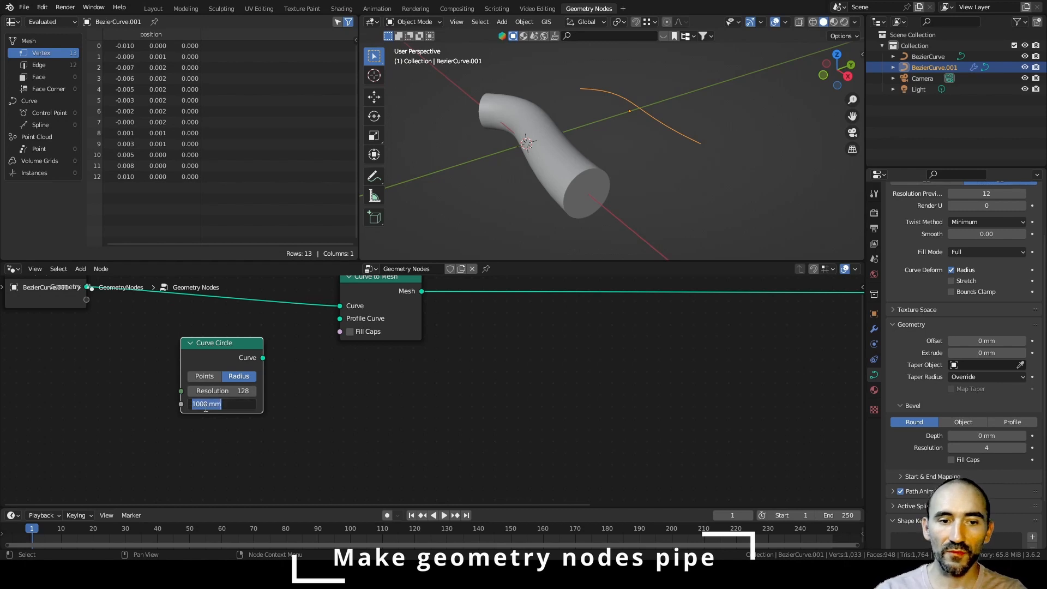
{"action": "type", "text": "2"}
{"action": "key", "text": "Return"}
- Connect the Curve Circle output to the Profile Curve input of Curve to Mesh and enable Fill Caps
{"action": "left_click_drag", "start_coordinate": [263, 357], "coordinate": [340, 318]}
{"action": "left_click", "coordinate": [350, 331]}
{"action": "scroll", "coordinate": [651, 157], "scroll_direction": "up", "scroll_amount": 4}
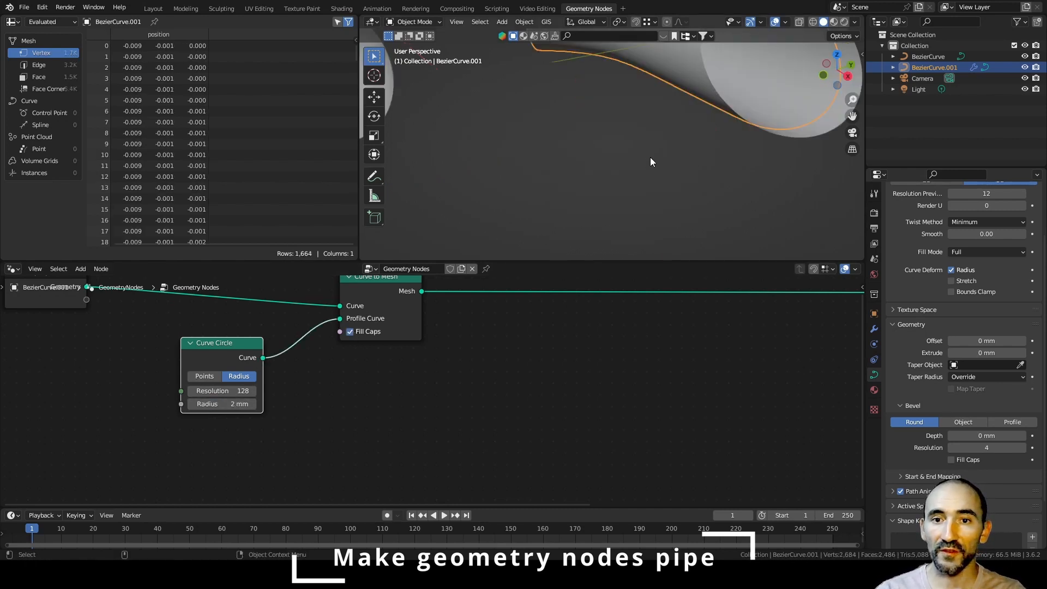
{"action": "scroll", "coordinate": [651, 158], "scroll_direction": "down", "scroll_amount": 6}
{"action": "middle_click_drag", "start_coordinate": [650, 157], "coordinate": [664, 131], "text": "shift"}
{"action": "scroll", "coordinate": [650, 162], "scroll_direction": "up", "scroll_amount": 4}
{"action": "scroll", "coordinate": [663, 141], "scroll_direction": "down", "scroll_amount": 3}
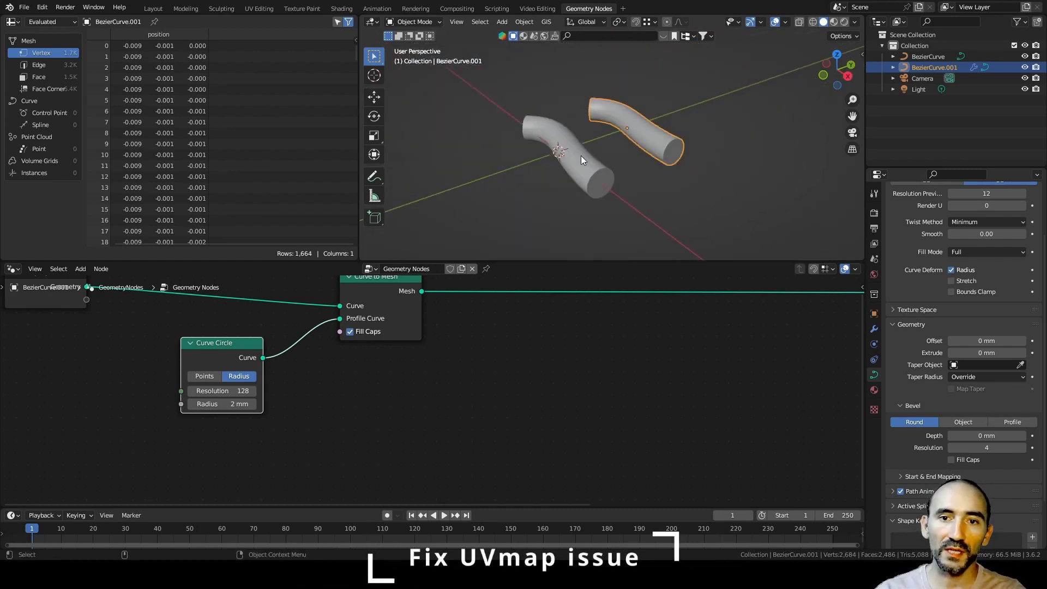
- In the Shading workspace, create a new material named Pipe on the geometry nodes pipe
{"action": "left_click", "coordinate": [578, 155]}
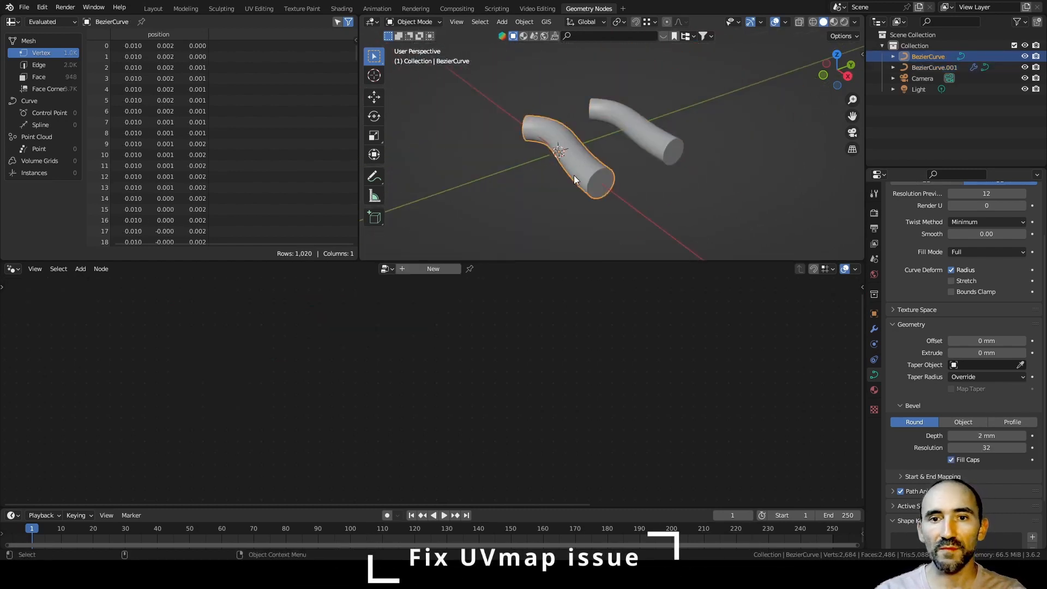
{"action": "left_click", "coordinate": [640, 118]}
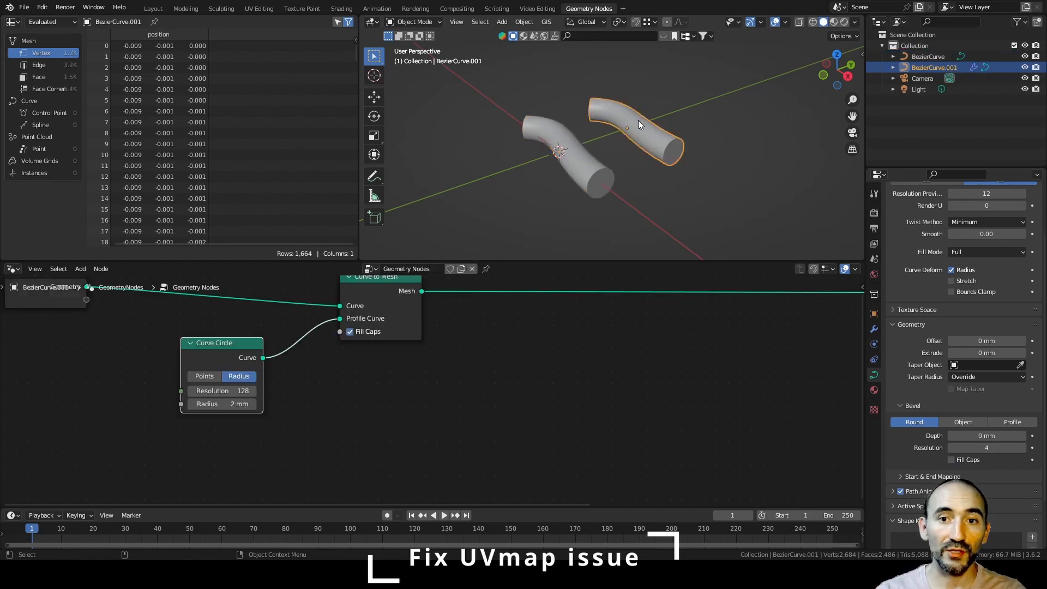
{"action": "key", "text": "ctrl+s"}
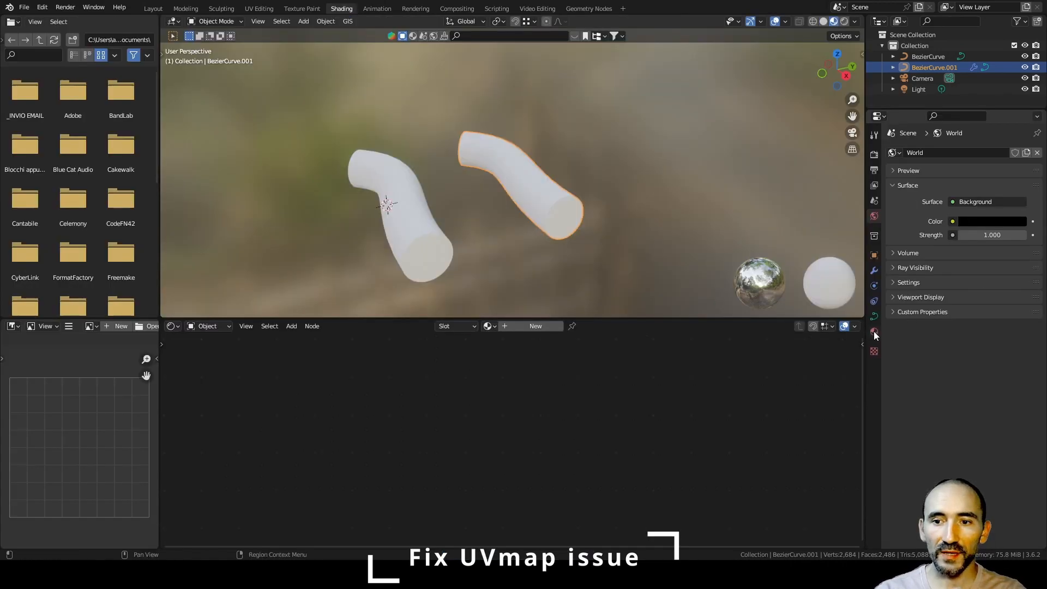
{"action": "left_click", "coordinate": [873, 332]}
{"action": "left_click", "coordinate": [922, 198]}
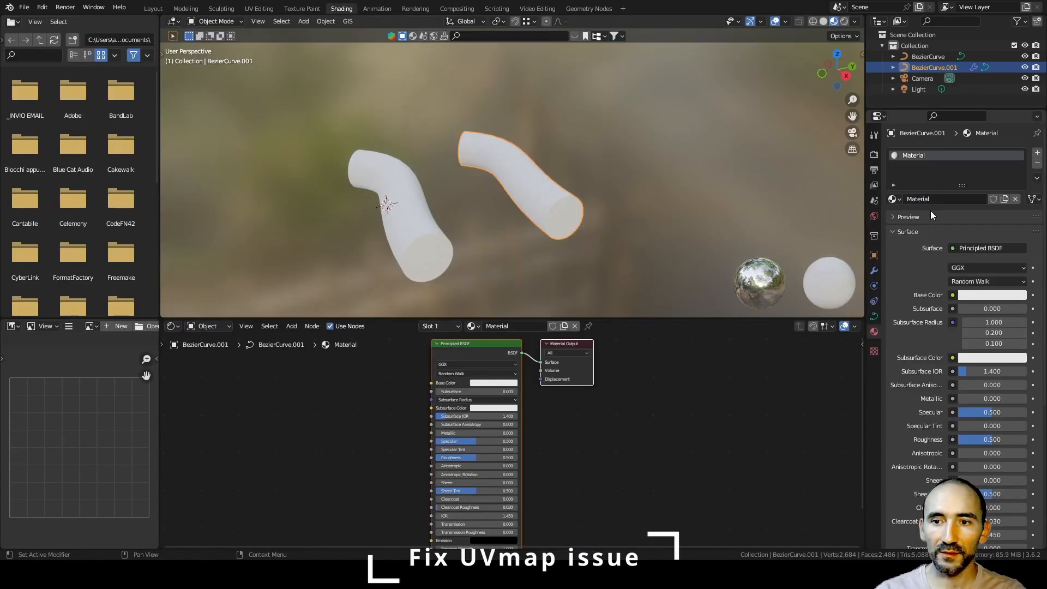
- Assign the existing Pipe material to the standard bevelled pipe
{"action": "left_click", "coordinate": [429, 254]}
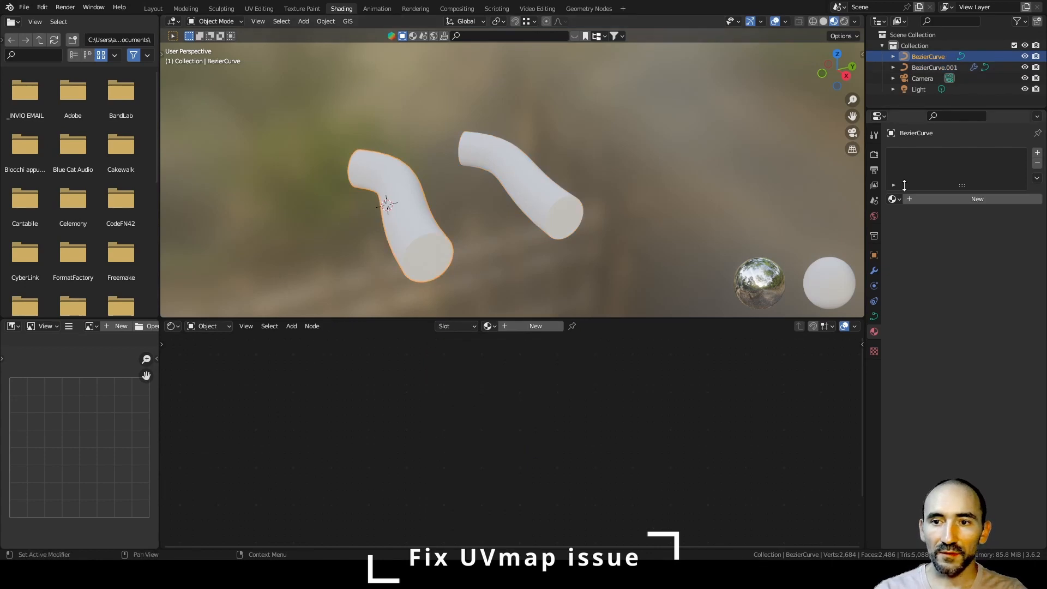
{"action": "left_click", "coordinate": [895, 199]}
{"action": "left_click", "coordinate": [912, 218]}
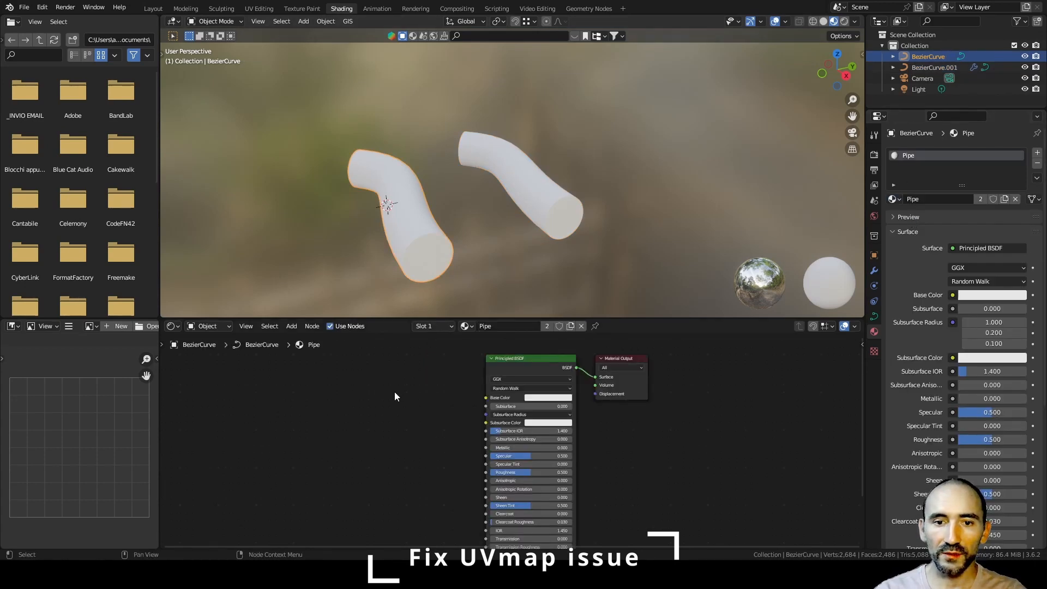
- Add a Texture Coordinate node to the Pipe material and preview its UV output on the Material Output surface
{"action": "key", "text": "F3"}
{"action": "type", "text": "coord"}
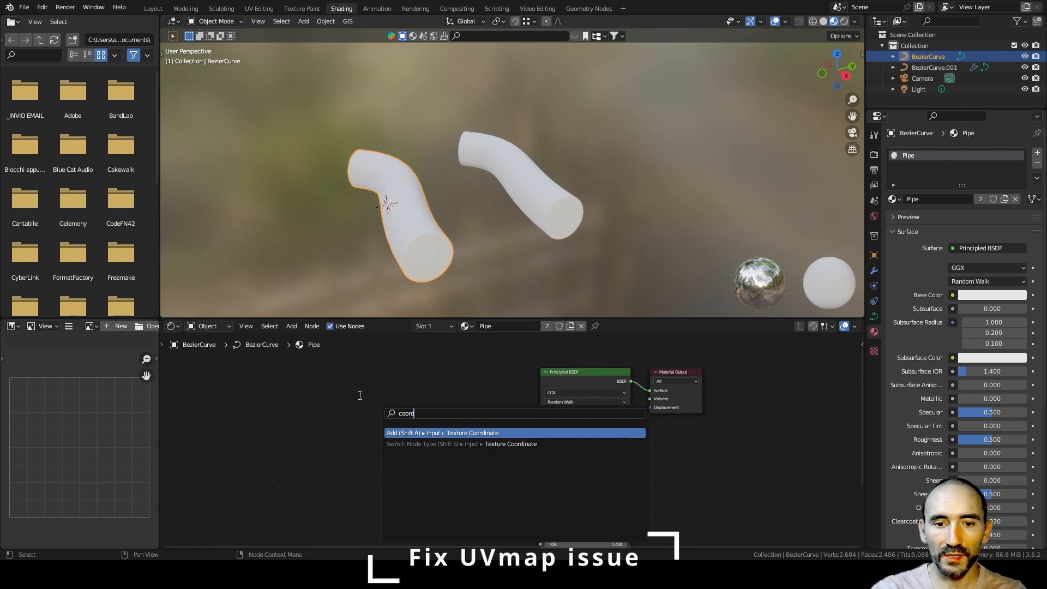
{"action": "key", "text": "Return"}
{"action": "left_click", "coordinate": [318, 382]}
{"action": "scroll", "coordinate": [276, 388], "scroll_direction": "up", "scroll_amount": 4}
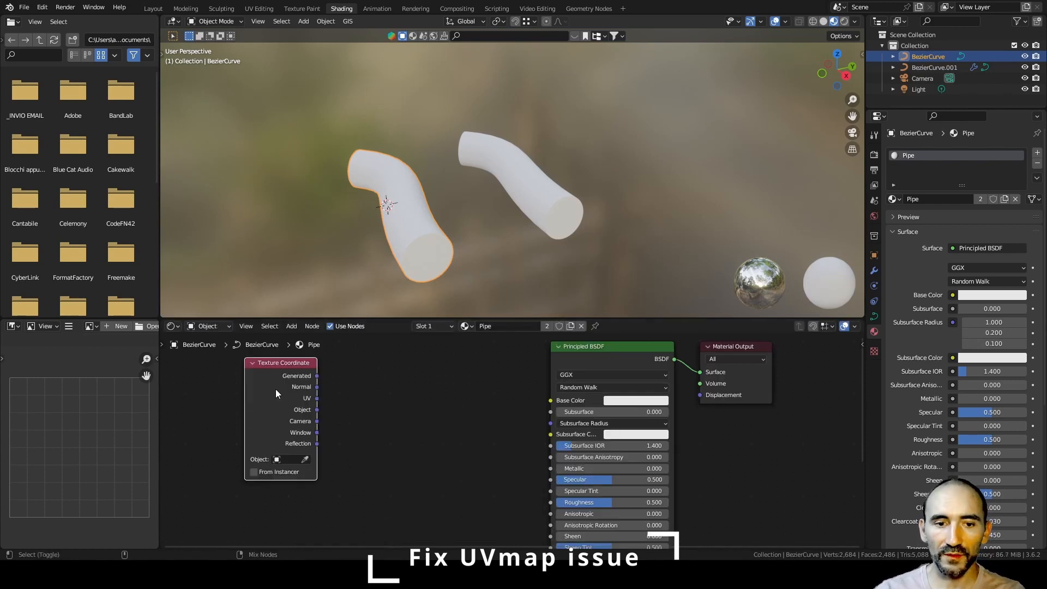
{"action": "left_click", "coordinate": [280, 381], "text": "ctrl+shift"}
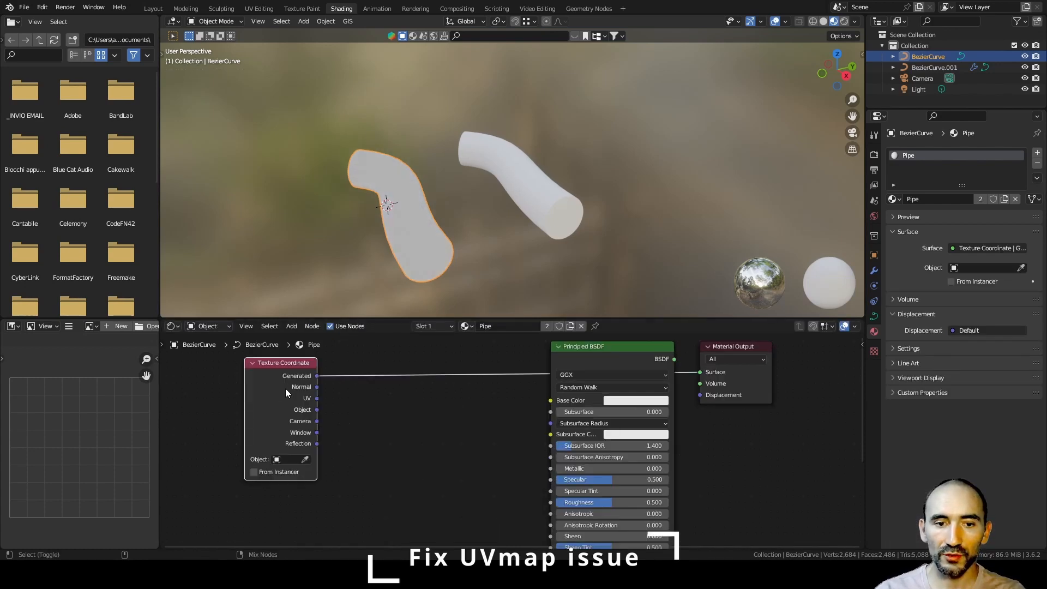
{"action": "left_click", "coordinate": [286, 389], "text": "ctrl+shift"}
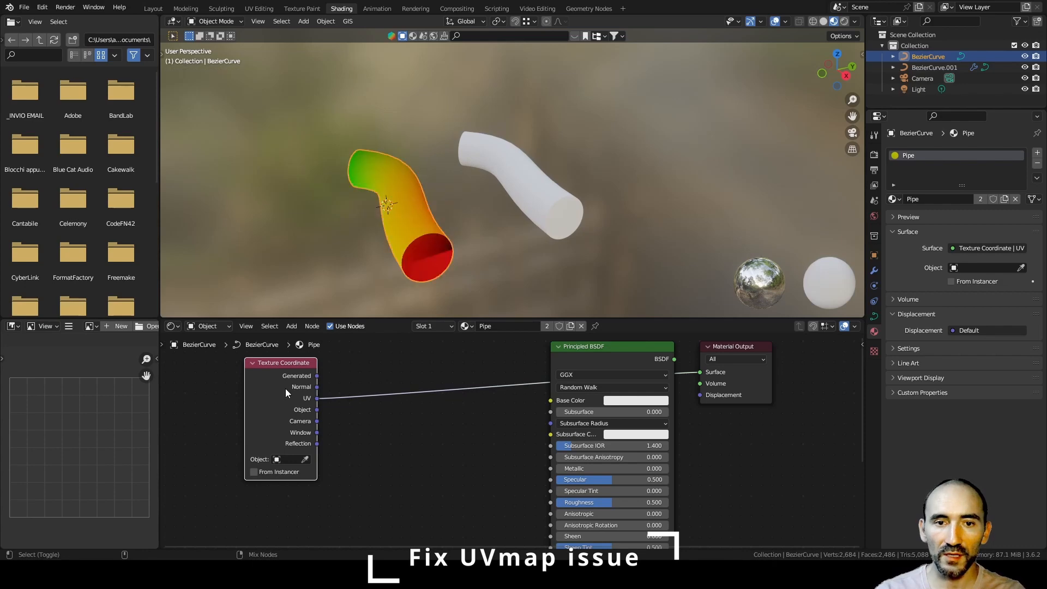
{"action": "middle_click_drag", "start_coordinate": [382, 273], "coordinate": [364, 250]}
- In the geometry nodes pipe's node tree, insert a Set Material node after Curve to Mesh, set to Pipe, and check the shading
{"action": "left_click", "coordinate": [507, 149]}
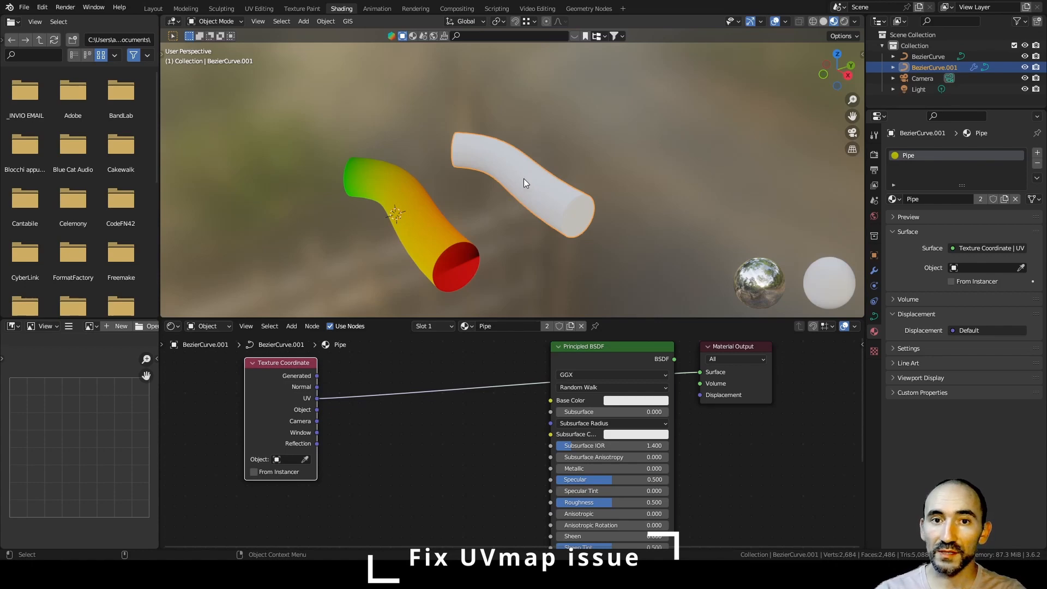
{"action": "left_click", "coordinate": [585, 9]}
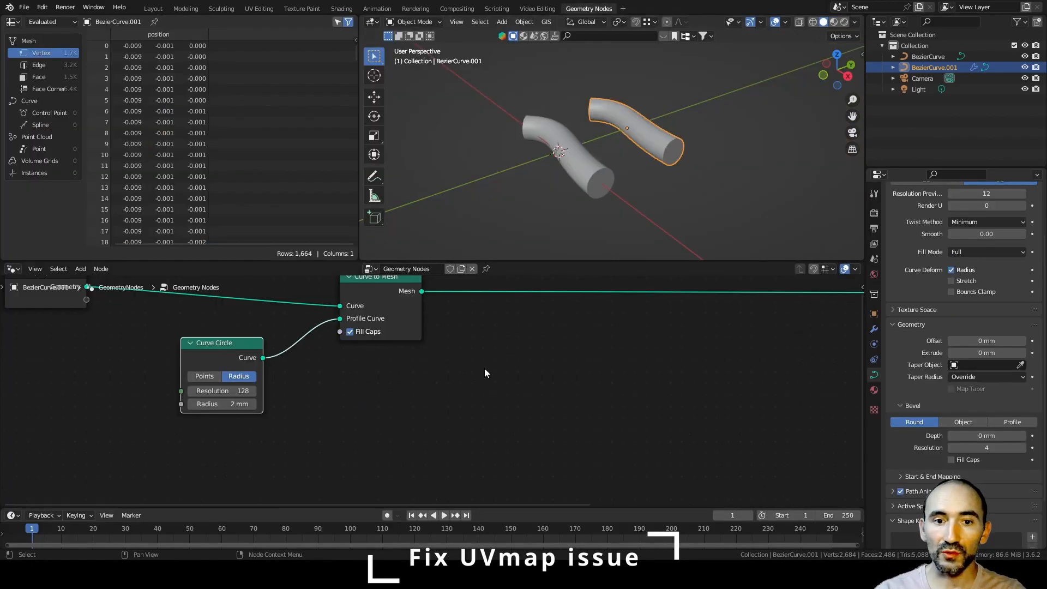
{"action": "middle_click_drag", "start_coordinate": [484, 368], "coordinate": [402, 406]}
{"action": "key", "text": "shift+a"}
{"action": "type", "text": "set mat"}
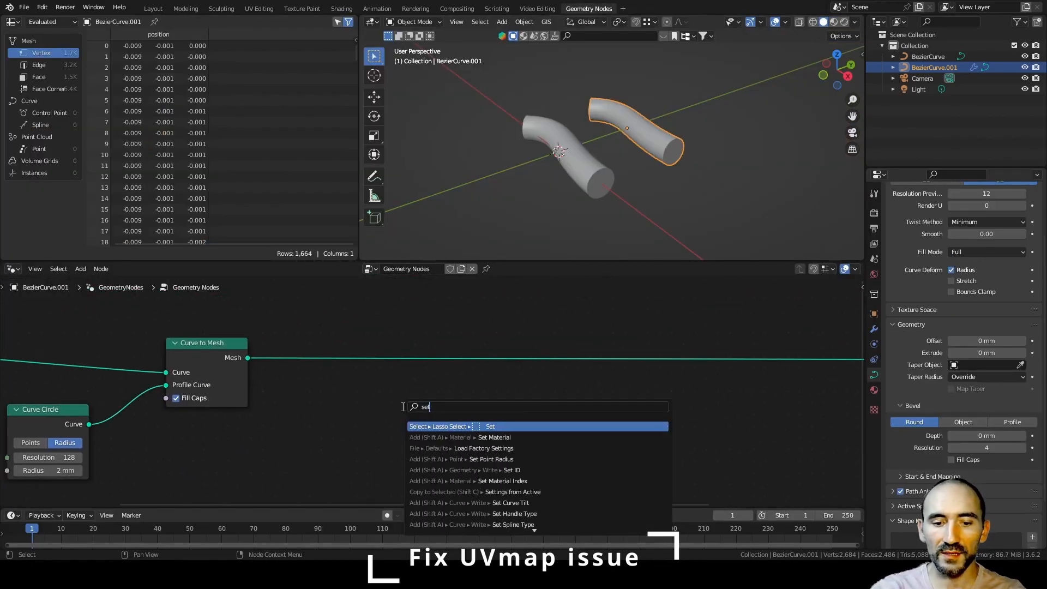
{"action": "key", "text": "Return"}
{"action": "left_click", "coordinate": [450, 338]}
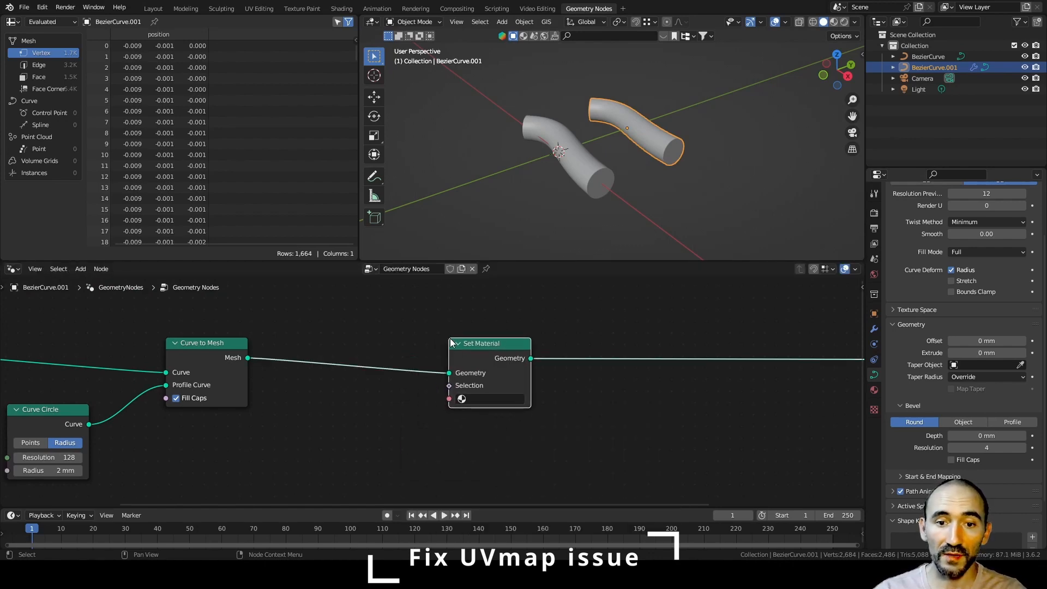
{"action": "left_click", "coordinate": [461, 398]}
{"action": "left_click", "coordinate": [470, 414]}
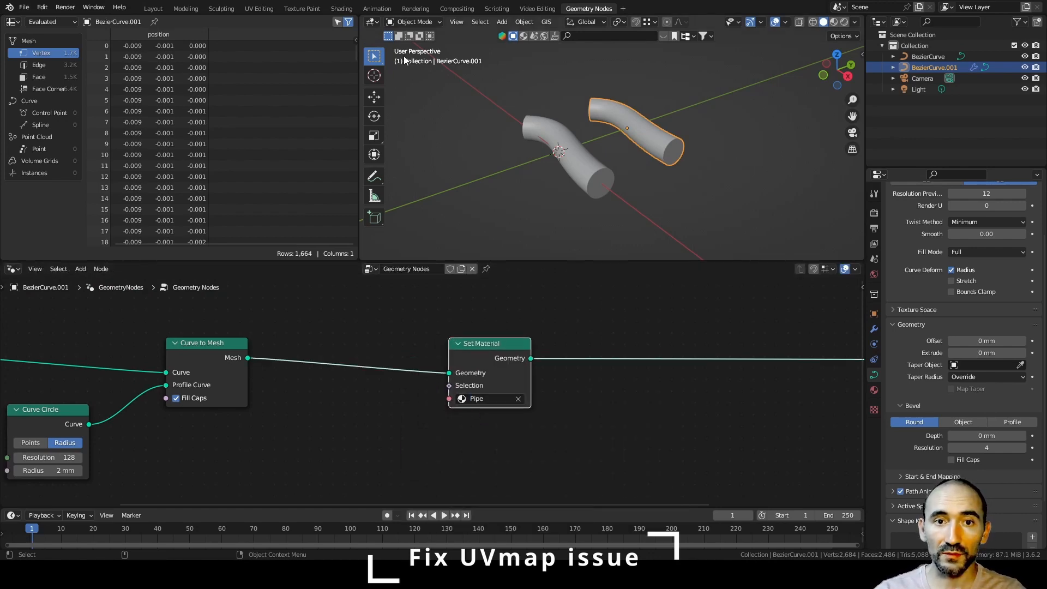
{"action": "left_click", "coordinate": [342, 9]}
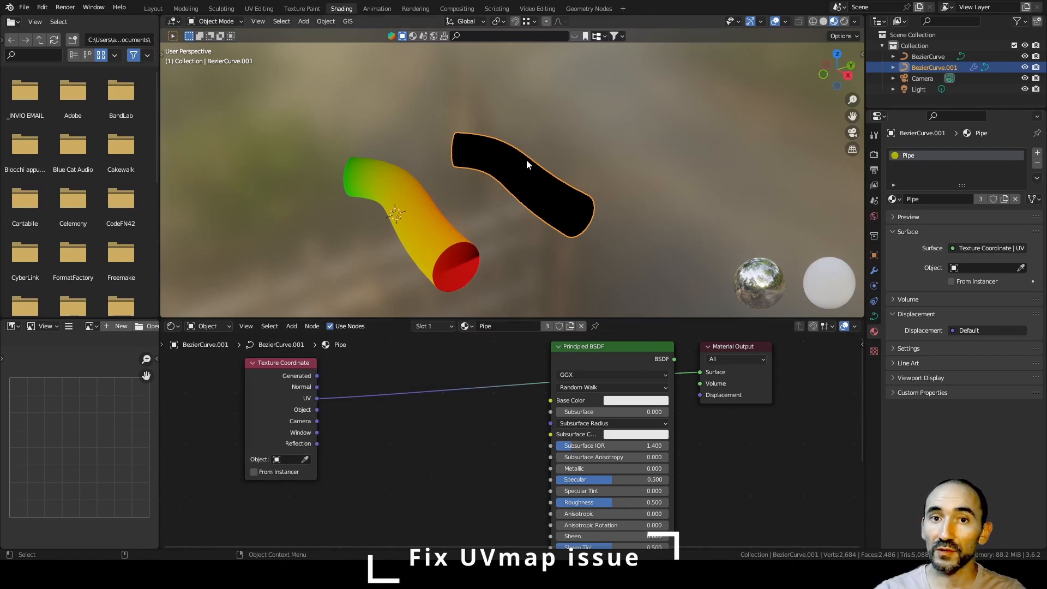
- In the Geometry Nodes workspace, spread out the Set Material, Curve Circle and Curve to Mesh nodes to make room between them
{"action": "left_click", "coordinate": [580, 9]}
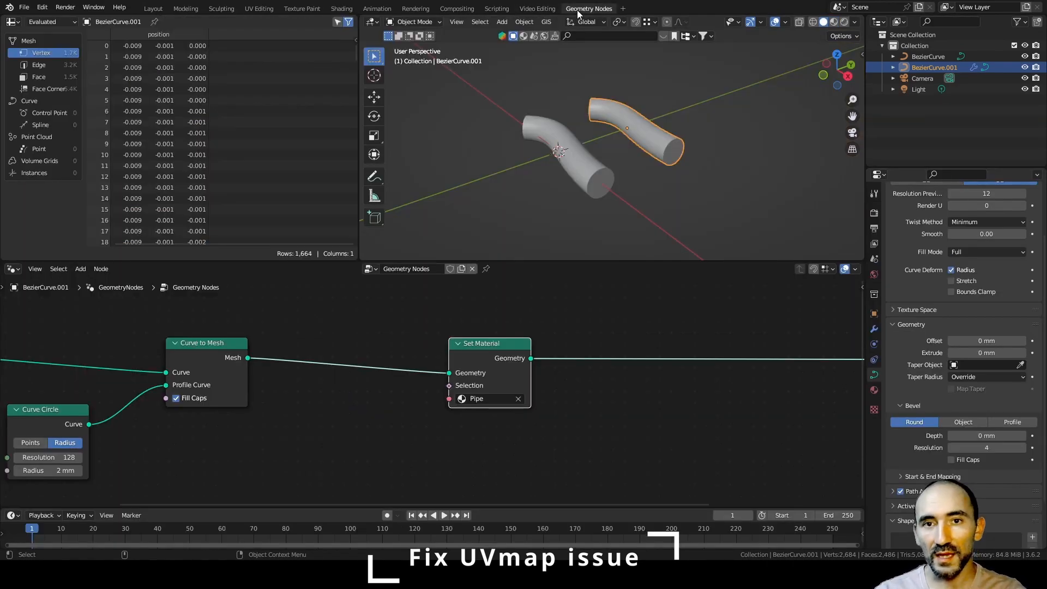
{"action": "left_click", "coordinate": [377, 351]}
{"action": "scroll", "coordinate": [378, 352], "scroll_direction": "down", "scroll_amount": 6}
{"action": "middle_click_drag", "start_coordinate": [379, 360], "coordinate": [403, 391]}
{"action": "scroll", "coordinate": [471, 346], "scroll_direction": "up", "scroll_amount": 3}
{"action": "left_click_drag", "start_coordinate": [535, 359], "coordinate": [748, 346]}
{"action": "left_click_drag", "start_coordinate": [180, 409], "coordinate": [45, 415]}
{"action": "left_click_drag", "start_coordinate": [306, 348], "coordinate": [452, 337]}
- Add a Spline Parameter node between the Group Input and Curve Circle nodes
{"action": "key", "text": "F3"}
{"action": "type", "text": "spl"}
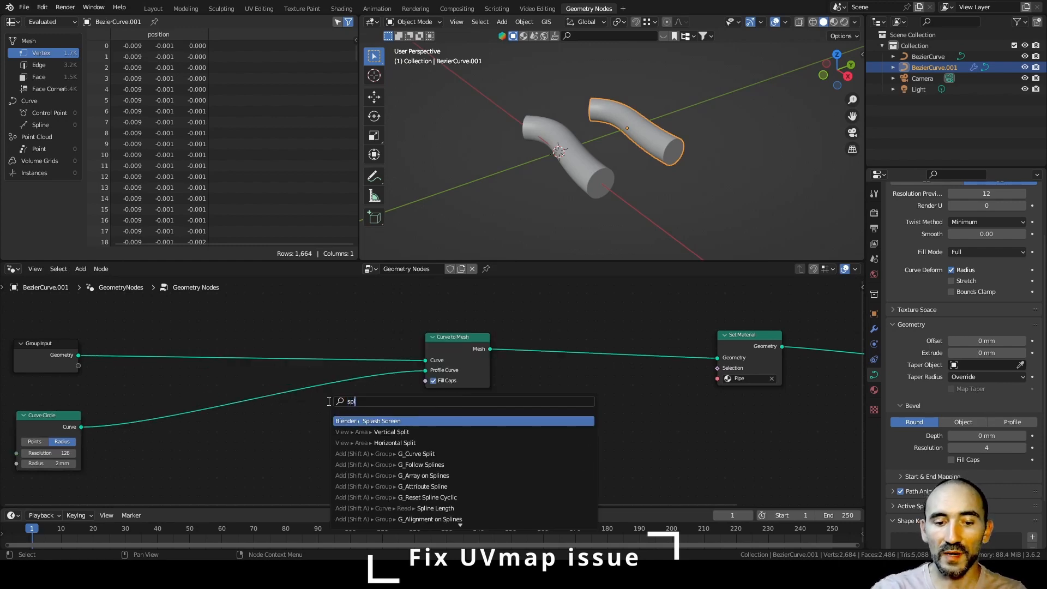
{"action": "type", "text": "ine pa"}
{"action": "key", "text": "Return"}
{"action": "left_click", "coordinate": [109, 369]}
- Insert a Capture Attribute node between Group Input and Curve to Mesh, and a duplicate of it between Curve Circle and Curve to Mesh
{"action": "key", "text": "F3"}
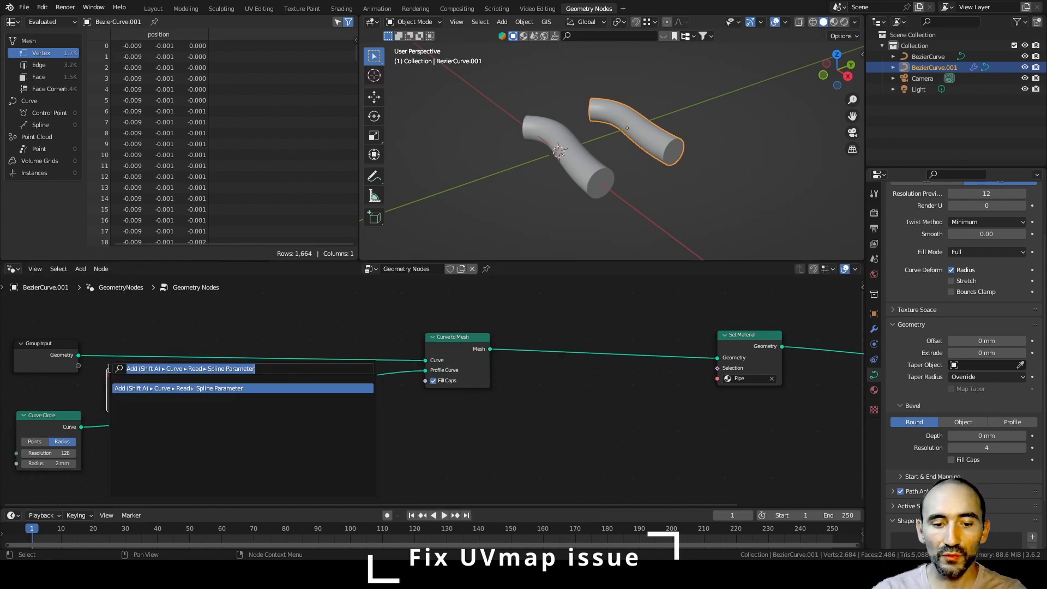
{"action": "type", "text": "capture"}
{"action": "key", "text": "Return"}
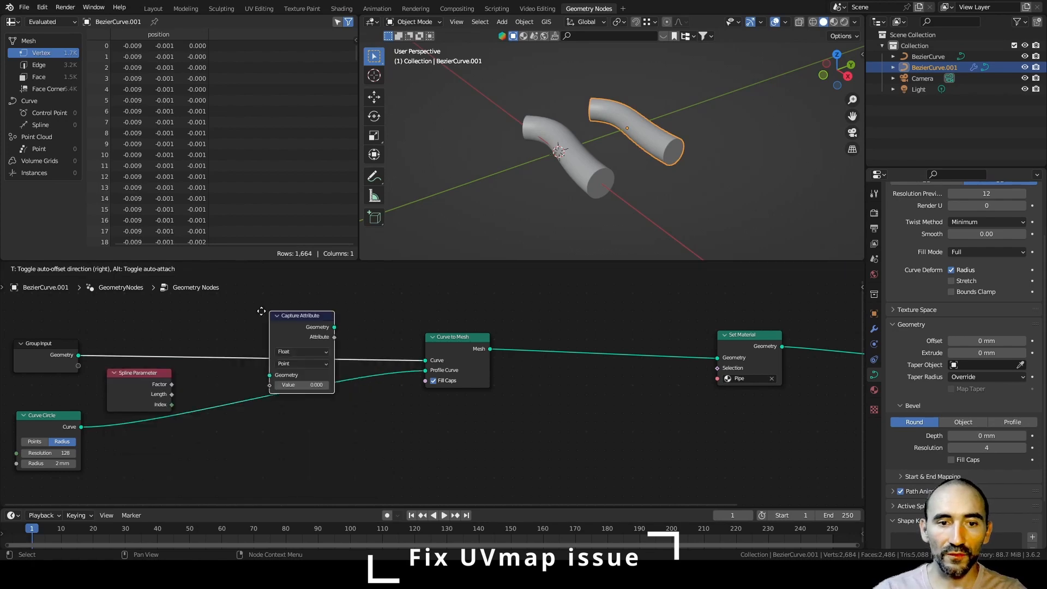
{"action": "left_click", "coordinate": [245, 303]}
{"action": "key", "text": "shift+d"}
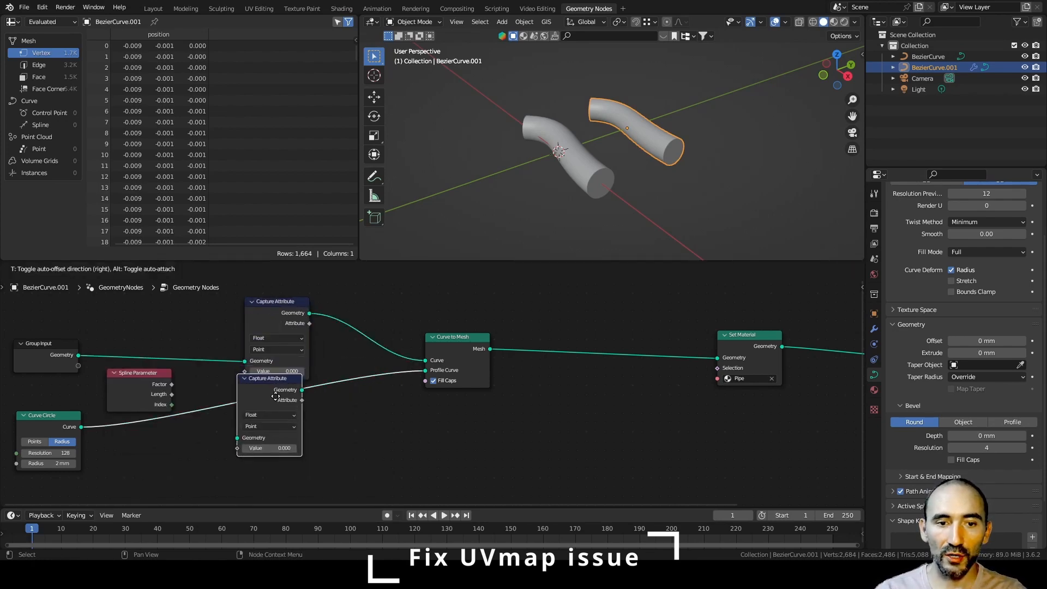
{"action": "left_click", "coordinate": [280, 409]}
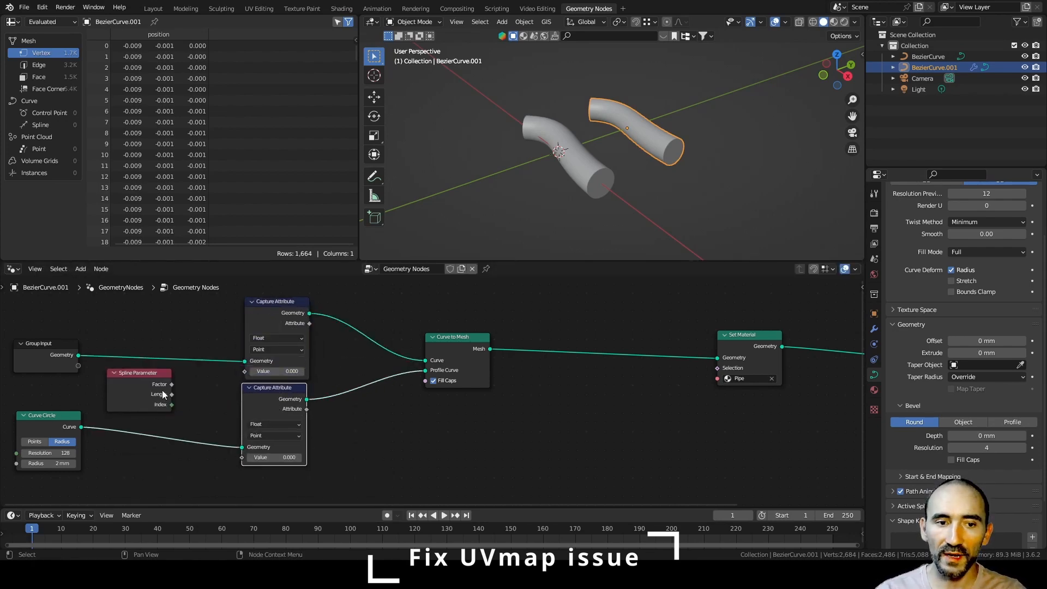
- Connect the Spline Parameter Factor output to the Value input of both Capture Attribute nodes
{"action": "scroll", "coordinate": [174, 394], "scroll_direction": "up", "scroll_amount": 1}
{"action": "left_click_drag", "start_coordinate": [127, 383], "coordinate": [214, 370]}
{"action": "left_click_drag", "start_coordinate": [127, 383], "coordinate": [209, 469]}
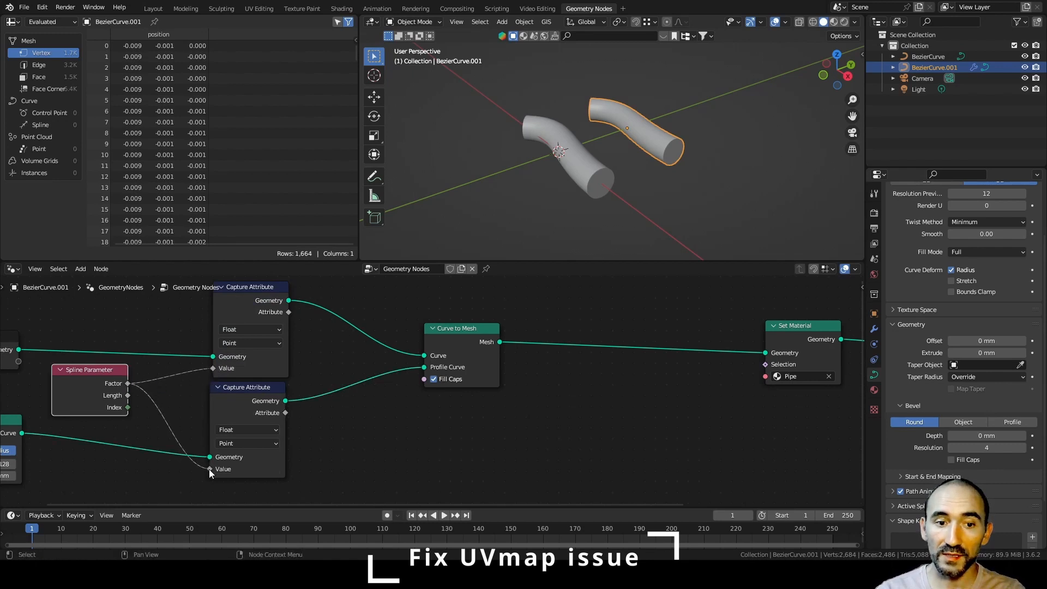
- Add a Combine XYZ node, feed the curve's captured attribute into X and the circle's into Y, and save the file
{"action": "left_click_drag", "start_coordinate": [289, 312], "coordinate": [415, 426]}
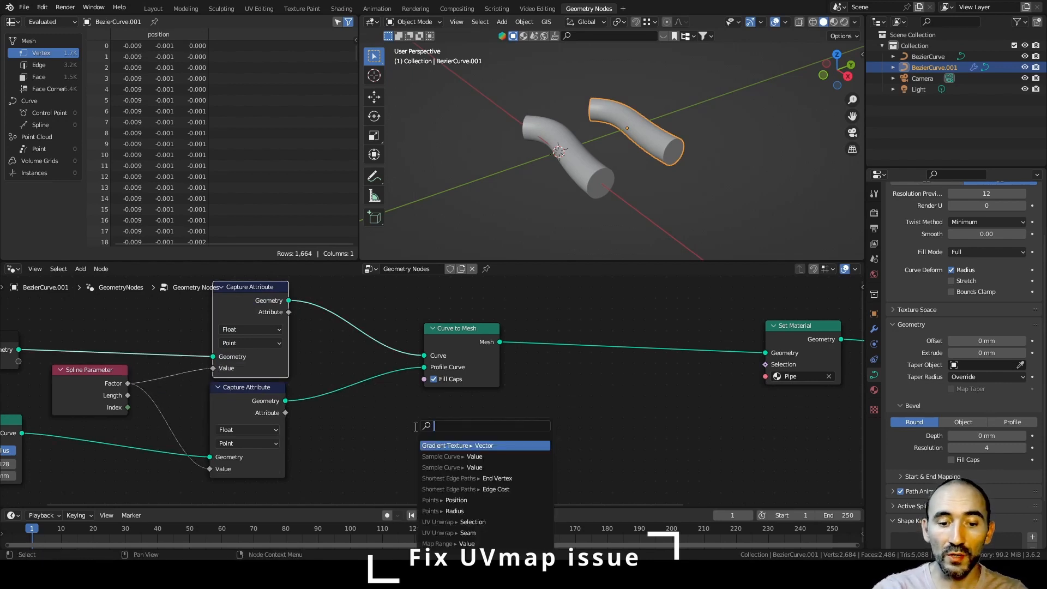
{"action": "type", "text": "combin"}
{"action": "key", "text": "Return"}
{"action": "left_click", "coordinate": [425, 415]}
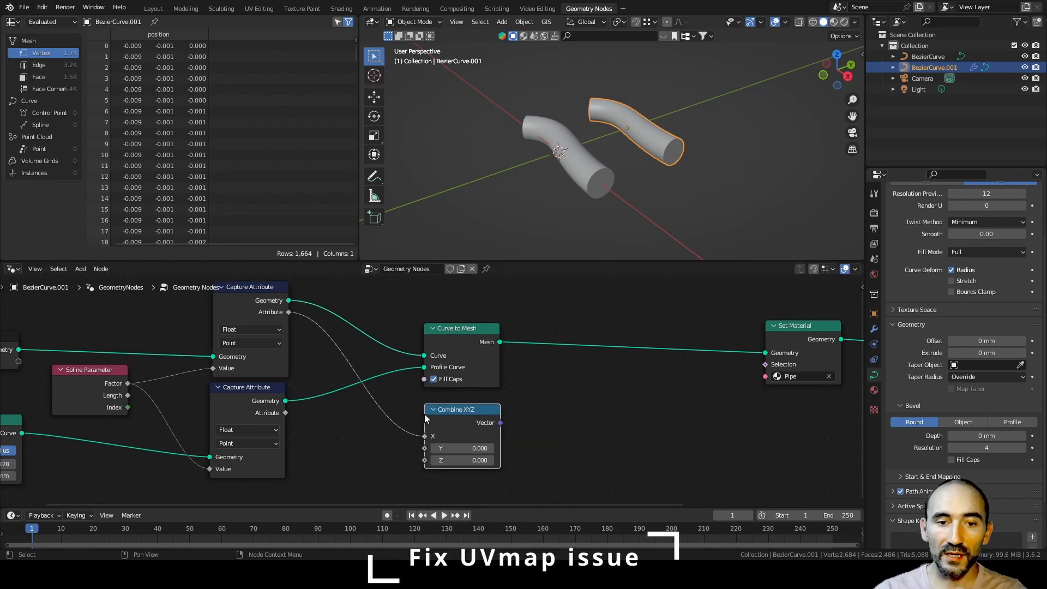
{"action": "left_click_drag", "start_coordinate": [284, 413], "coordinate": [425, 448]}
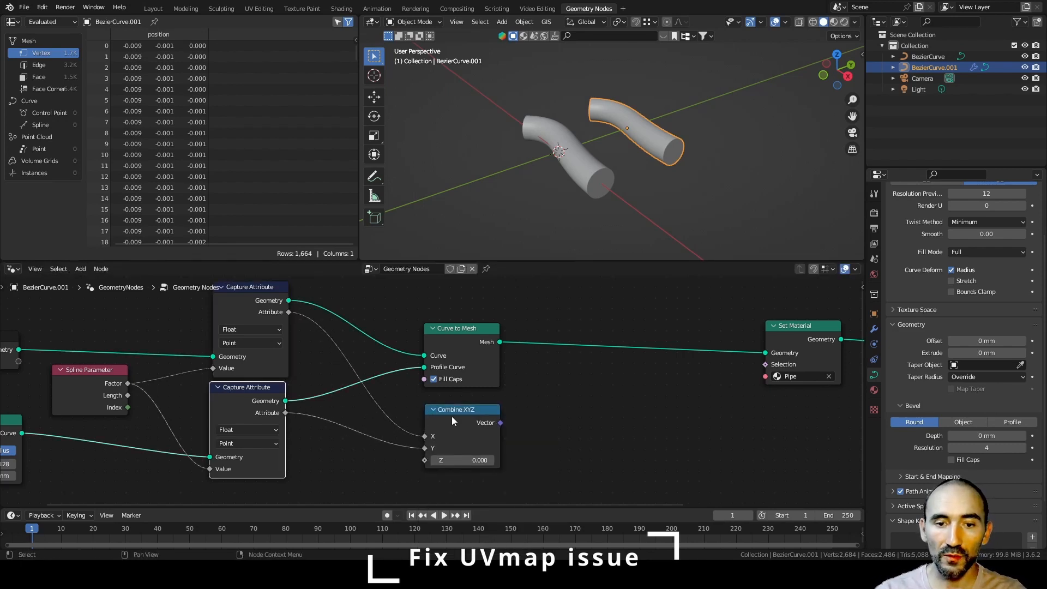
{"action": "key", "text": "ctrl+s"}
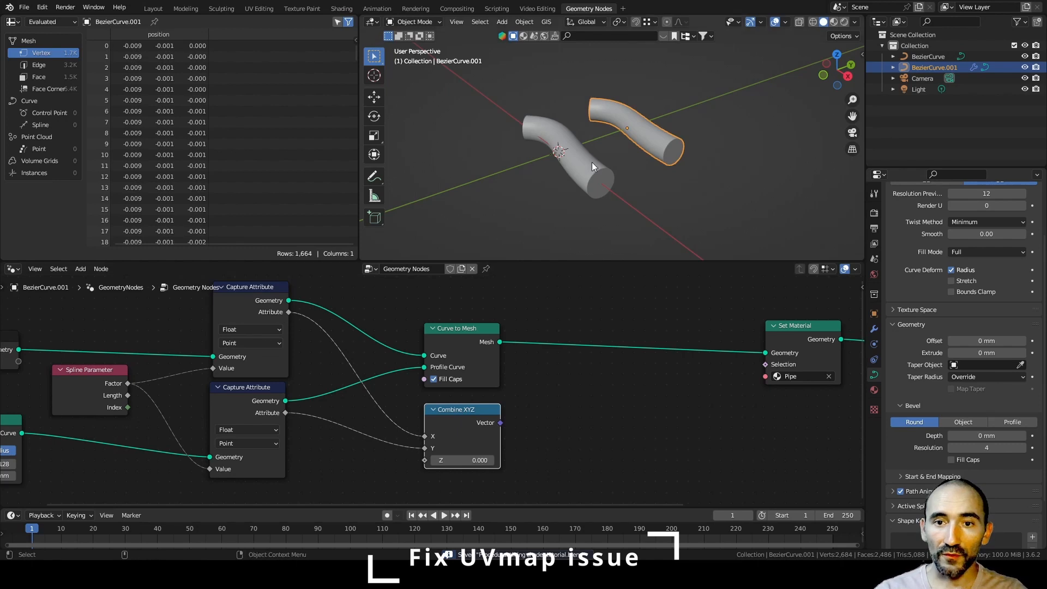
- Insert a Store Named Attribute node between Curve to Mesh and Set Material, with the Combine XYZ vector as its Value
{"action": "scroll", "coordinate": [676, 132], "scroll_direction": "up", "scroll_amount": 4}
{"action": "middle_click_drag", "start_coordinate": [800, 179], "coordinate": [734, 172], "text": "shift"}
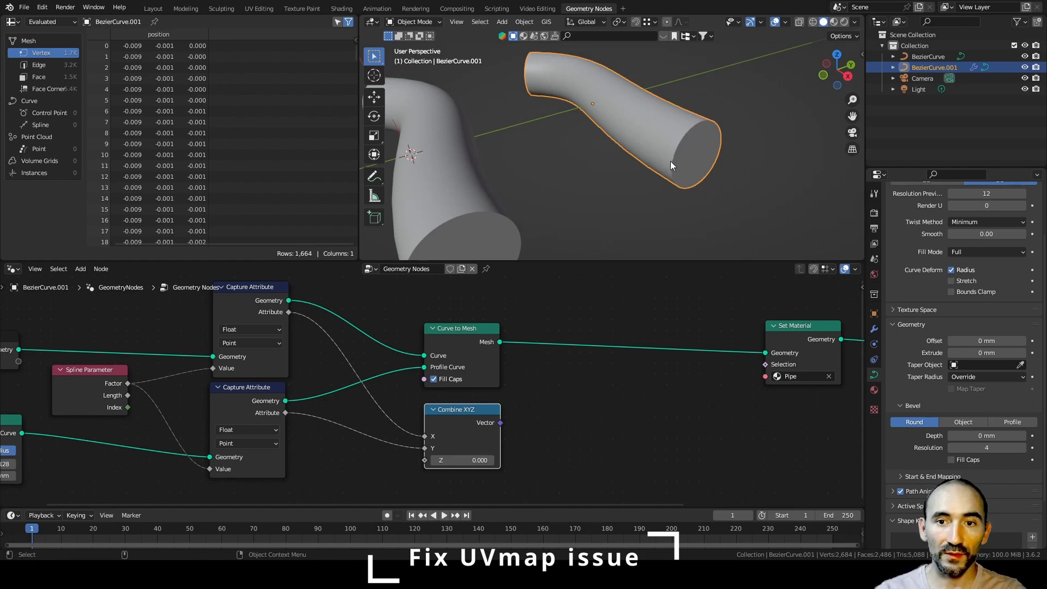
{"action": "middle_click_drag", "start_coordinate": [595, 383], "coordinate": [473, 378]}
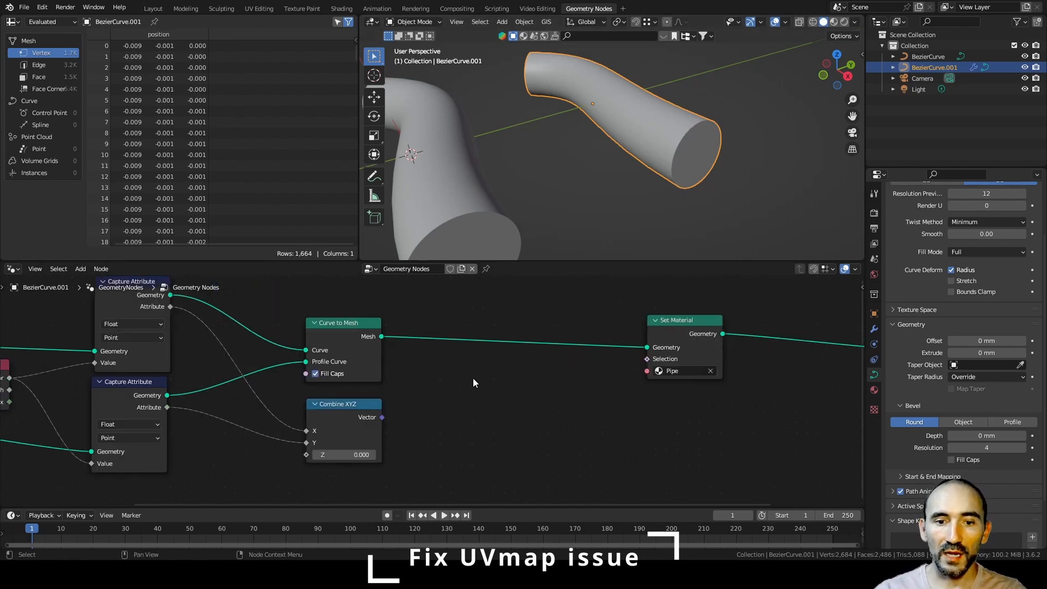
{"action": "mouse_move", "coordinate": [331, 336]}
{"action": "left_mouse_down"}
{"action": "mouse_move", "coordinate": [482, 324]}
{"action": "mouse_move", "coordinate": [325, 324]}
{"action": "left_mouse_up"}
{"action": "left_click_drag", "start_coordinate": [378, 418], "coordinate": [449, 393]}
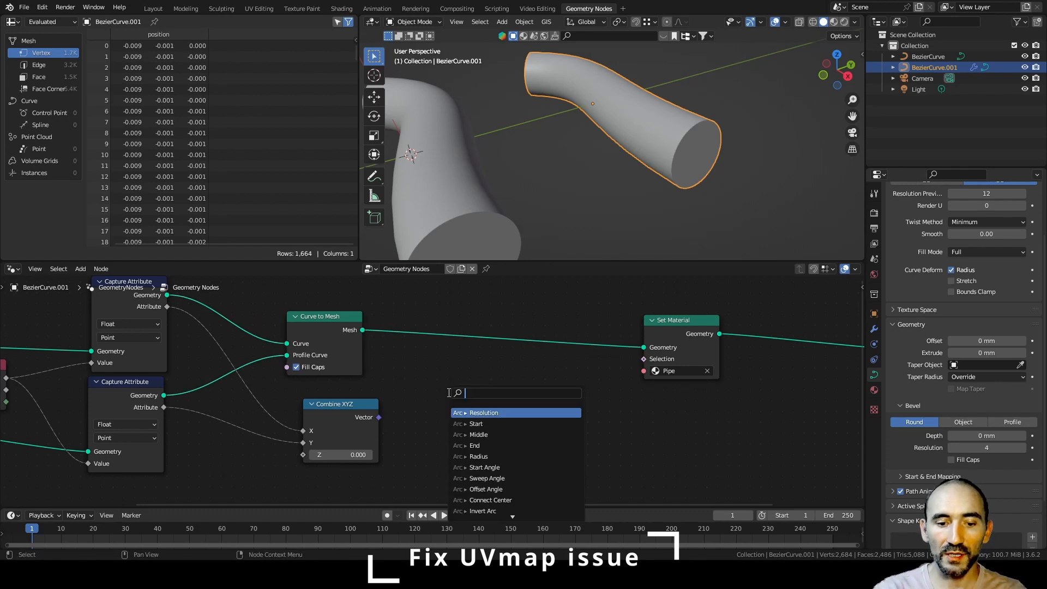
{"action": "type", "text": "store"}
{"action": "key", "text": "Return"}
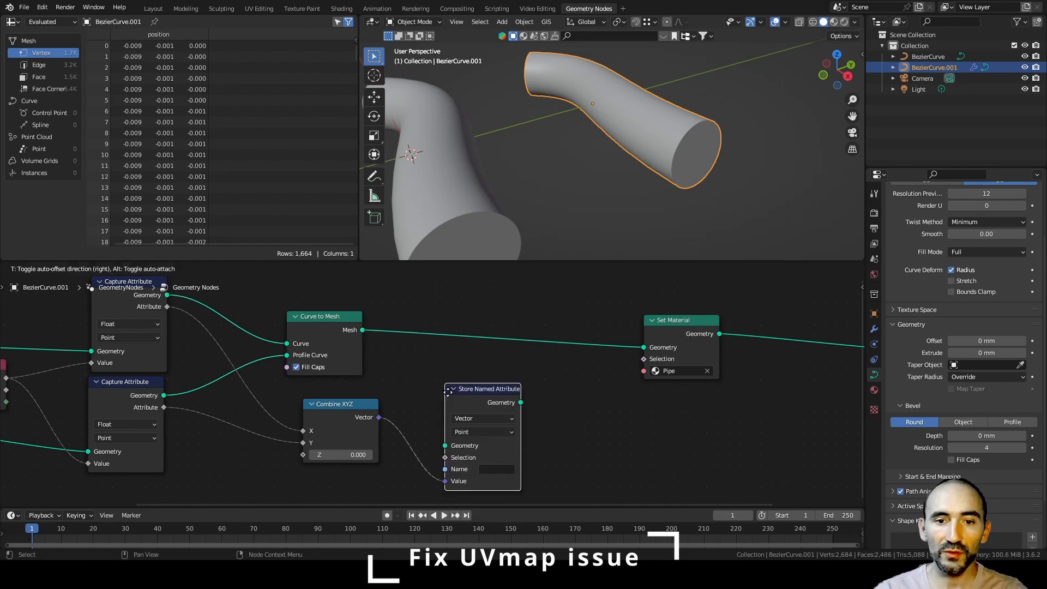
{"action": "left_click", "coordinate": [444, 322]}
{"action": "left_click_drag", "start_coordinate": [362, 330], "coordinate": [443, 375]}
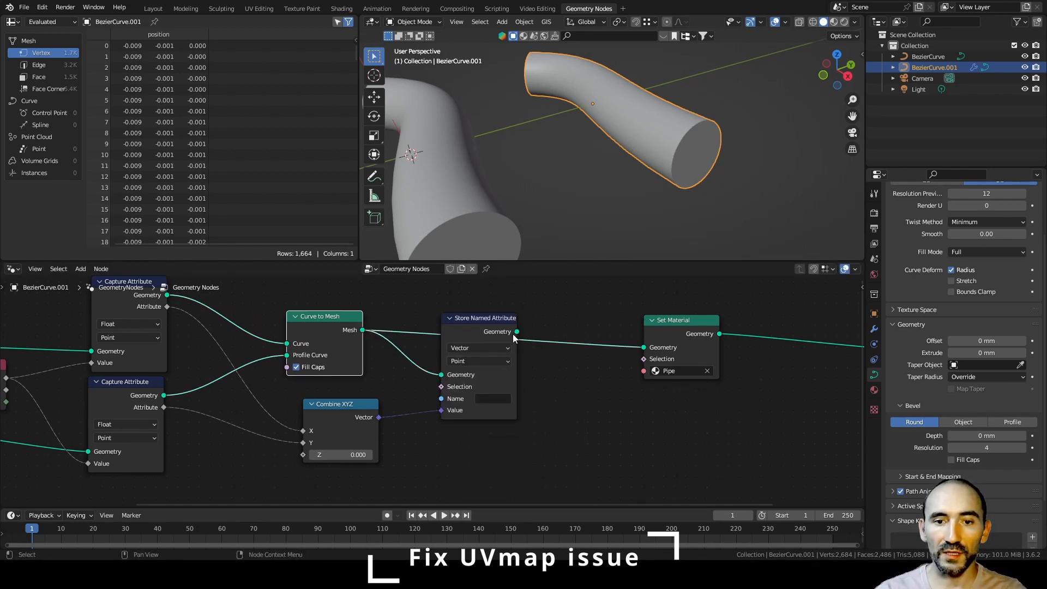
{"action": "left_click_drag", "start_coordinate": [514, 335], "coordinate": [645, 348]}
- Name the stored attribute UVmap, save the file and shift the Set Material node closer to it
{"action": "left_click", "coordinate": [498, 399]}
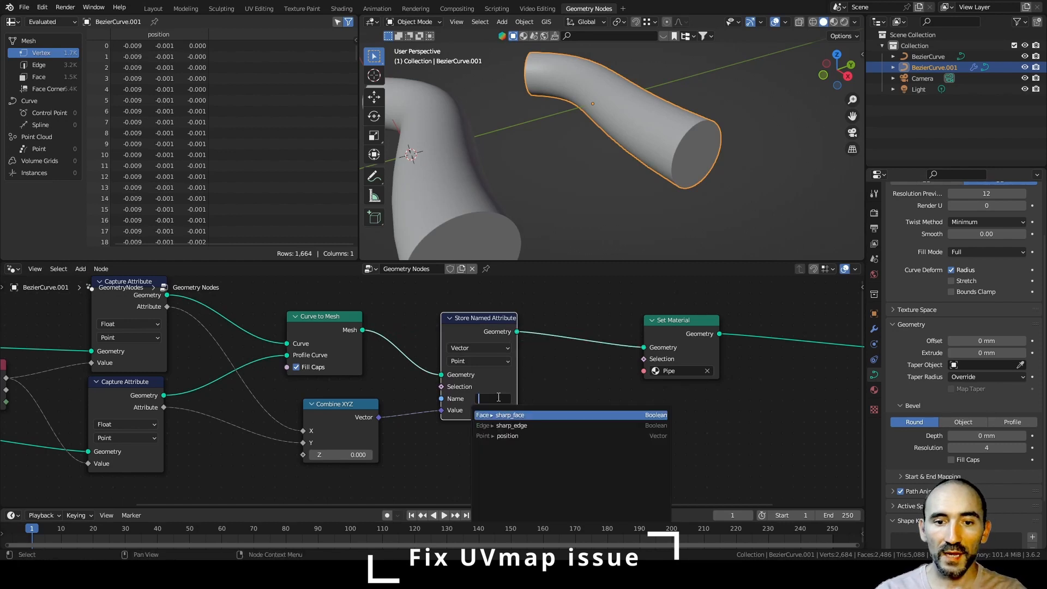
{"action": "type", "text": "UV"}
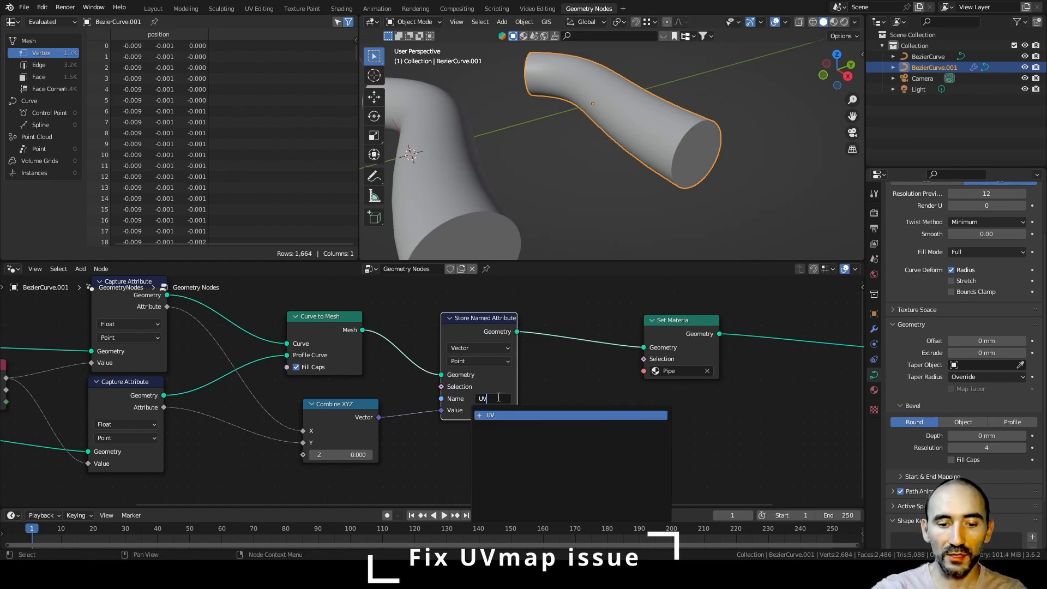
{"action": "type", "text": "map"}
{"action": "key", "text": "Return"}
{"action": "key", "text": "ctrl+s"}
{"action": "scroll", "coordinate": [560, 375], "scroll_direction": "right", "scroll_amount": 6}
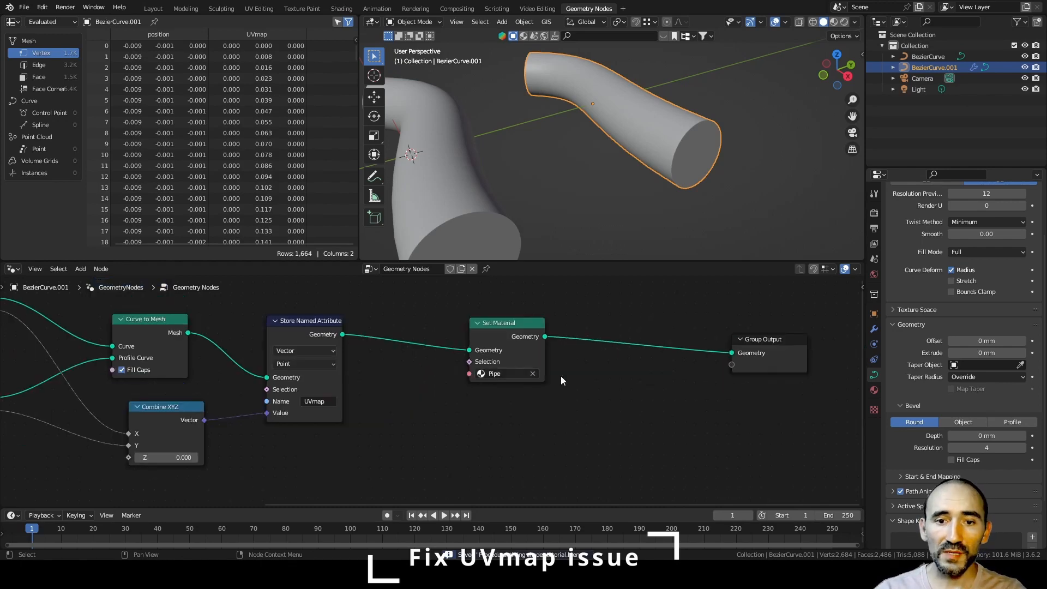
{"action": "left_click_drag", "start_coordinate": [506, 325], "coordinate": [476, 316]}
- In the Shading workspace, add an Attribute node below Texture Coordinate in the Pipe material and set its name to UVmap
{"action": "left_click", "coordinate": [341, 8]}
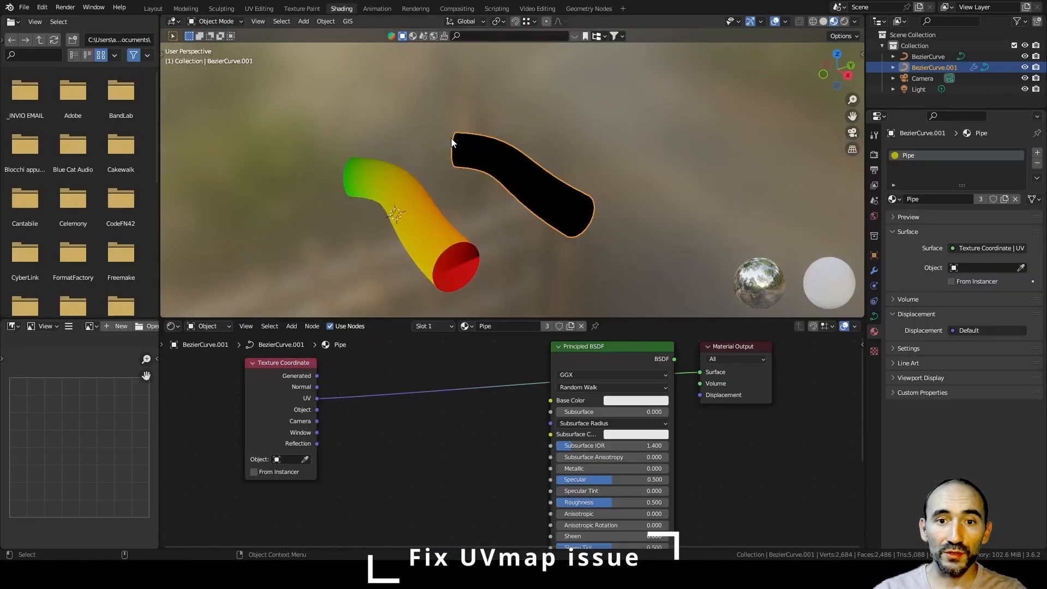
{"action": "middle_click_drag", "start_coordinate": [376, 465], "coordinate": [335, 402]}
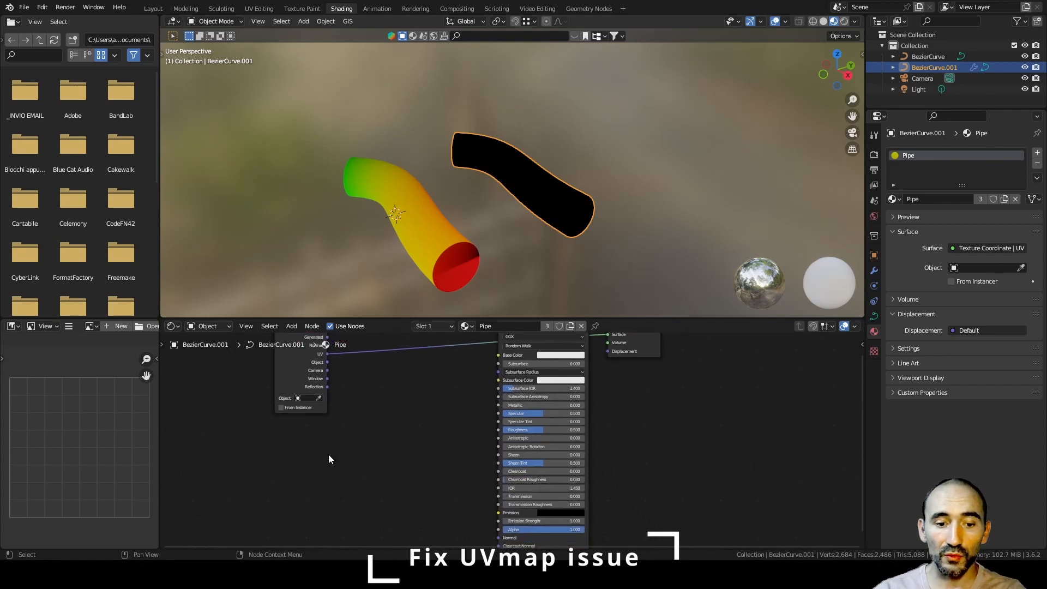
{"action": "key", "text": "F3"}
{"action": "type", "text": "ttr"}
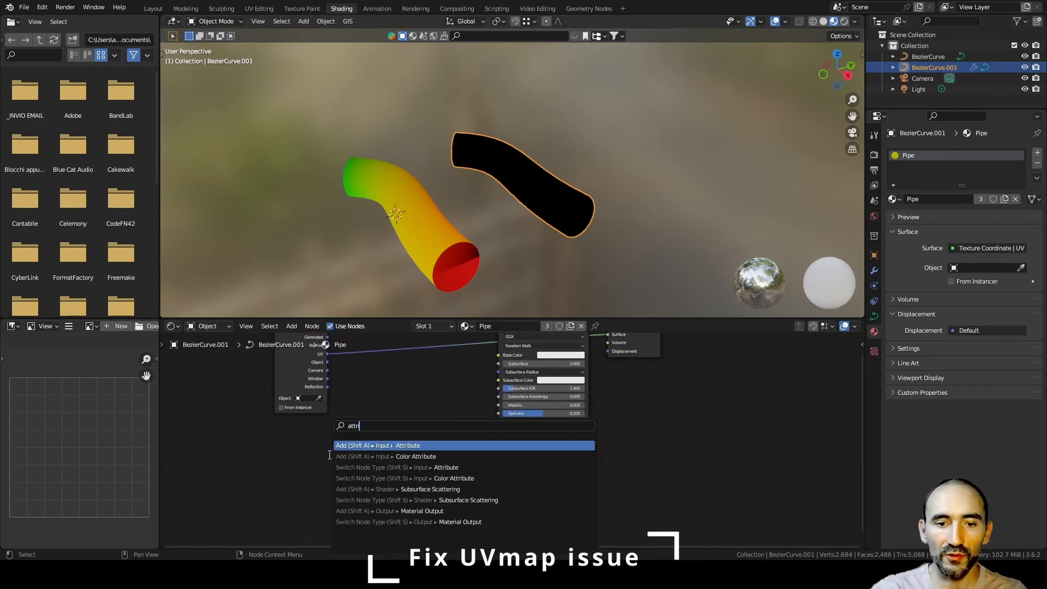
{"action": "key", "text": "Return"}
{"action": "left_click", "coordinate": [269, 418]}
{"action": "scroll", "coordinate": [244, 464], "scroll_direction": "up", "scroll_amount": 4}
{"action": "left_click", "coordinate": [227, 490]}
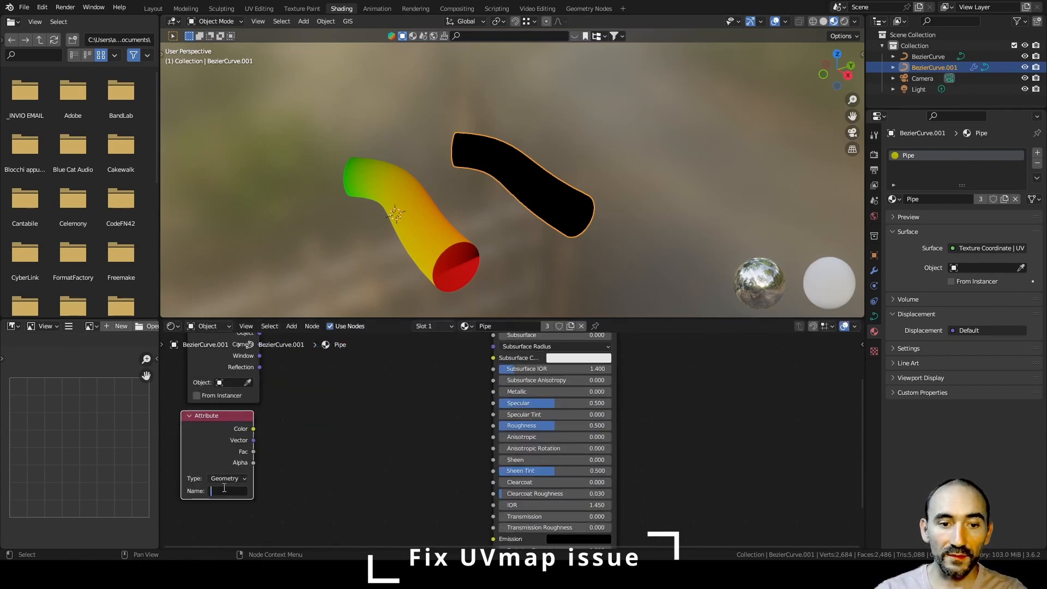
{"action": "type", "text": "UV"}
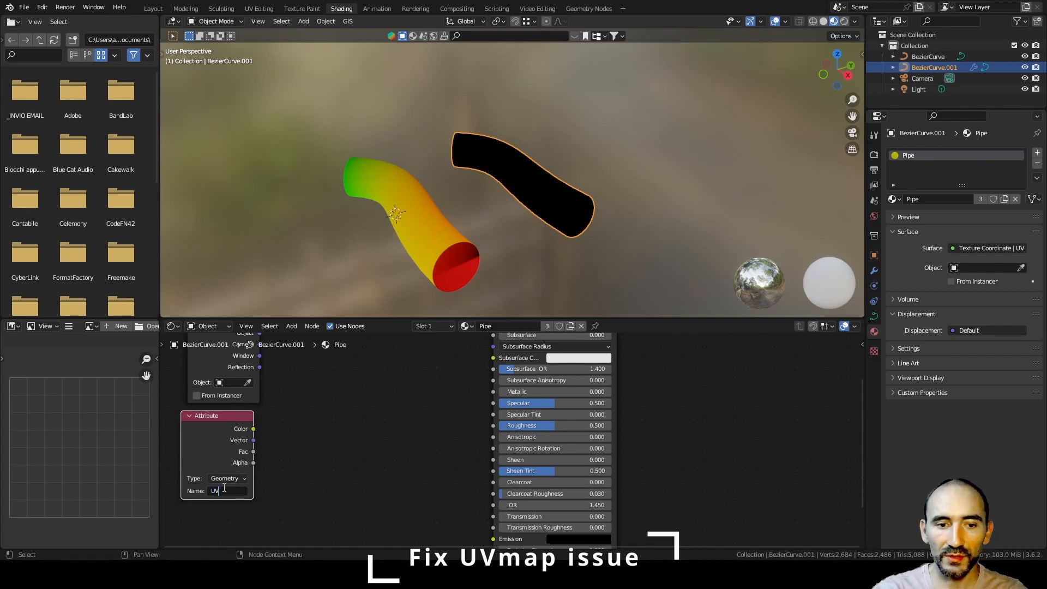
{"action": "type", "text": "map"}
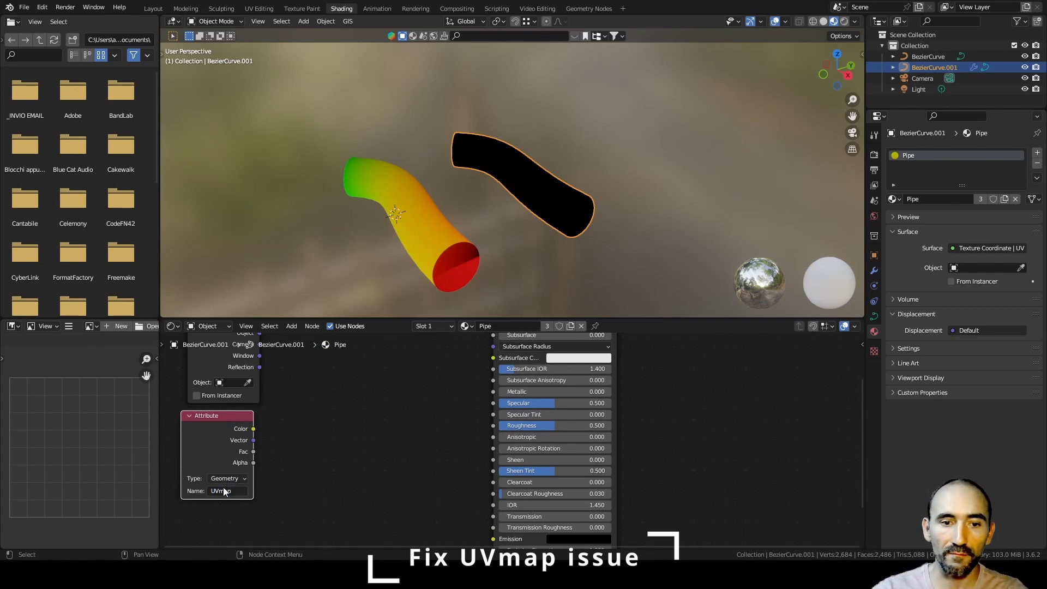
- Preview the Attribute node's Color and Vector outputs on the pipes, and compare them with the Texture Coordinate node's UV output
{"action": "left_click", "coordinate": [215, 429], "text": "ctrl+shift"}
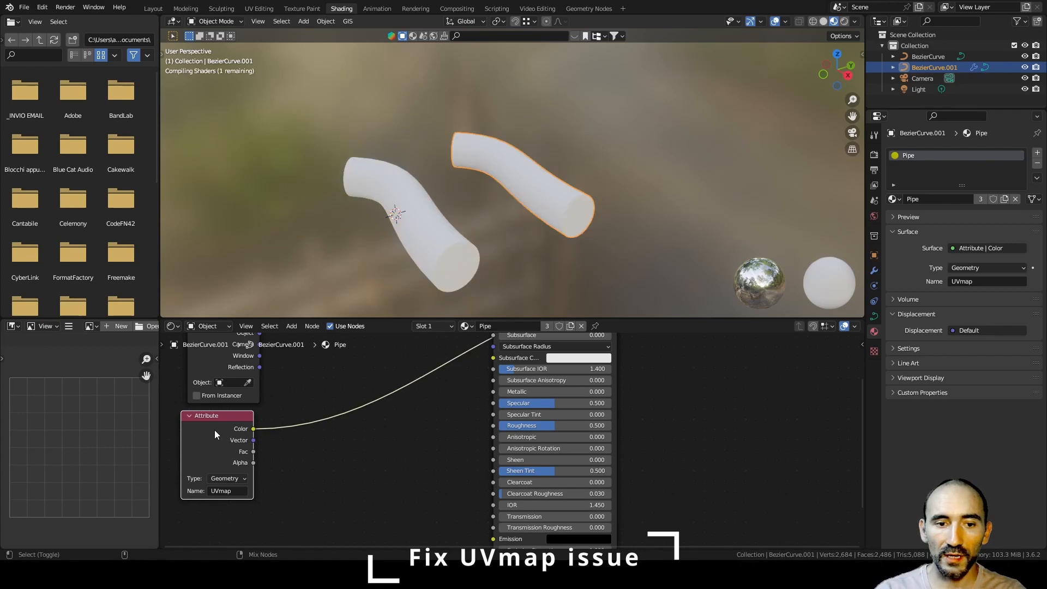
{"action": "left_click", "coordinate": [214, 437], "text": "ctrl+shift"}
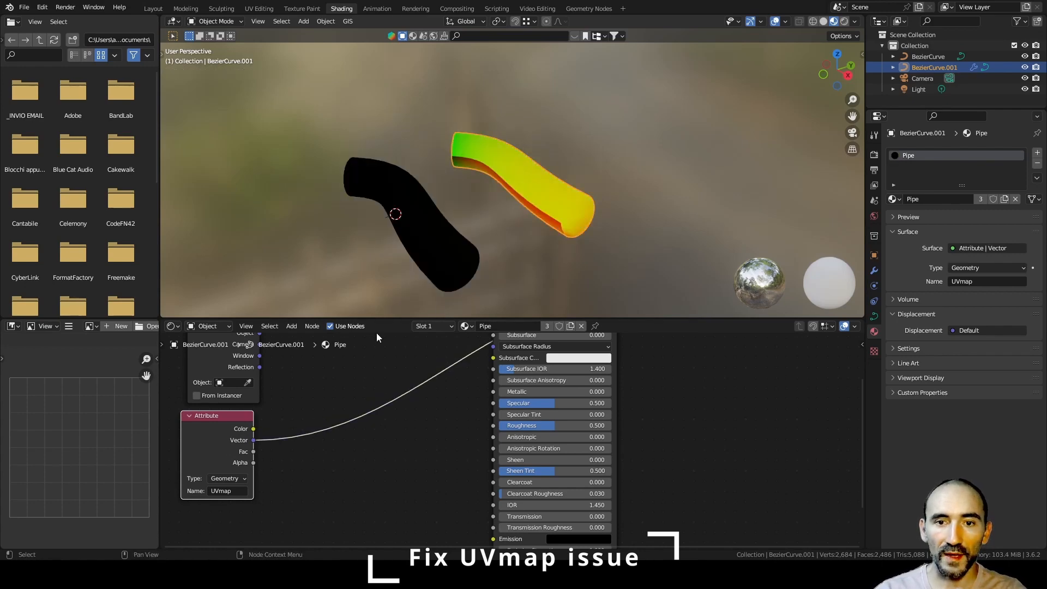
{"action": "mouse_move", "coordinate": [573, 240]}
{"action": "middle_mouse_down"}
{"action": "mouse_move", "coordinate": [551, 213]}
{"action": "mouse_move", "coordinate": [529, 143]}
{"action": "mouse_move", "coordinate": [593, 173]}
{"action": "mouse_move", "coordinate": [588, 228]}
{"action": "middle_mouse_up"}
{"action": "middle_click_drag", "start_coordinate": [346, 407], "coordinate": [357, 480]}
{"action": "left_click", "coordinate": [250, 378], "text": "ctrl+shift"}
{"action": "left_click", "coordinate": [250, 379], "text": "ctrl+shift"}
{"action": "left_click", "coordinate": [250, 379], "text": "ctrl+shift"}
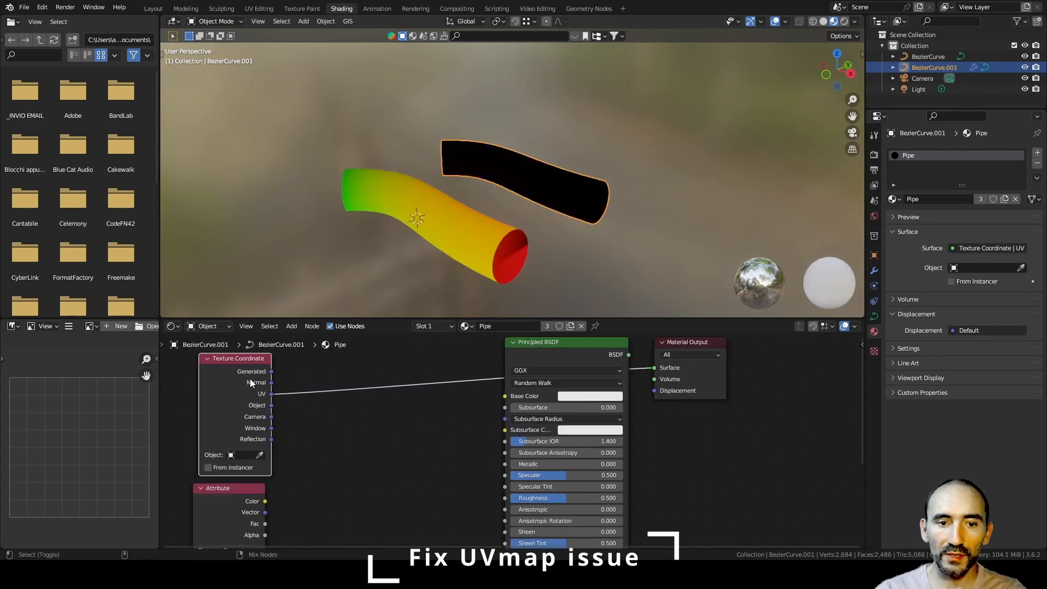
- Select the geometry nodes pipe, preview the Attribute node's Vector output on it and save the file
{"action": "middle_click_drag", "start_coordinate": [306, 302], "coordinate": [407, 152]}
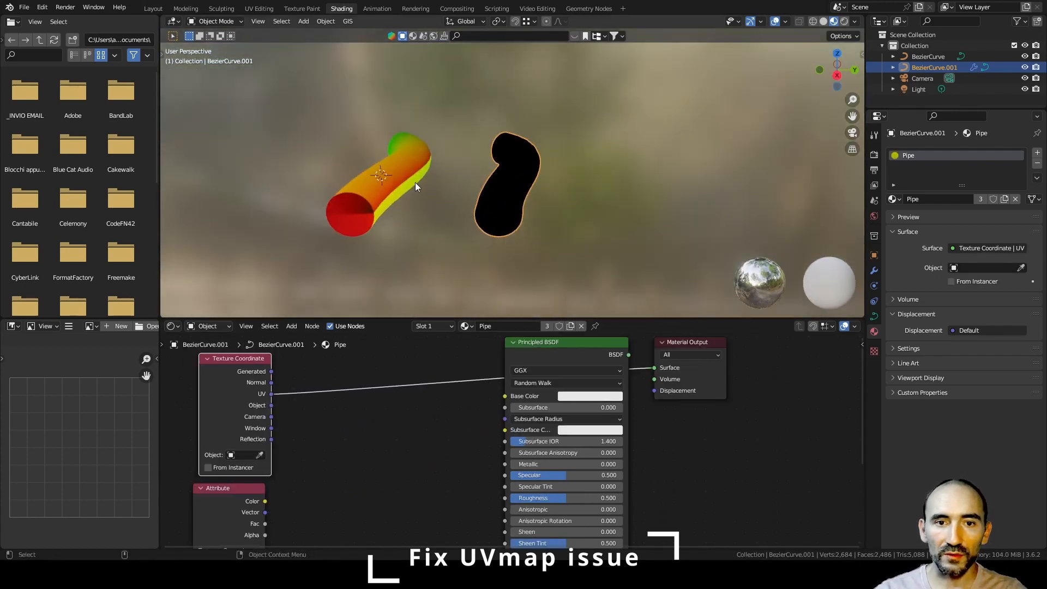
{"action": "left_click", "coordinate": [432, 180]}
{"action": "left_click", "coordinate": [407, 365]}
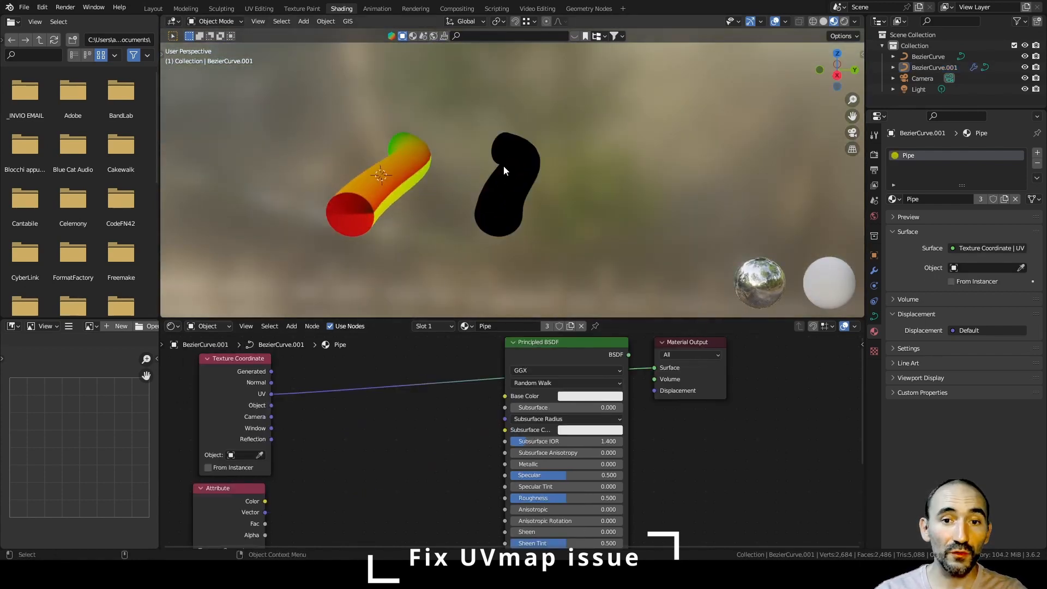
{"action": "left_click", "coordinate": [507, 174]}
{"action": "middle_click_drag", "start_coordinate": [503, 183], "coordinate": [563, 193]}
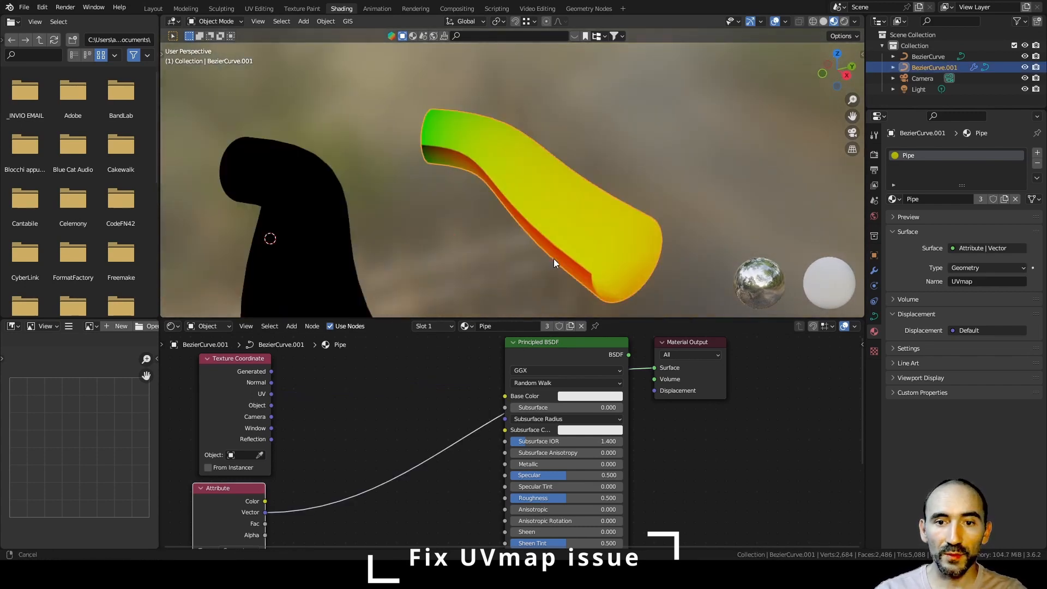
{"action": "middle_click_drag", "start_coordinate": [554, 259], "coordinate": [512, 208]}
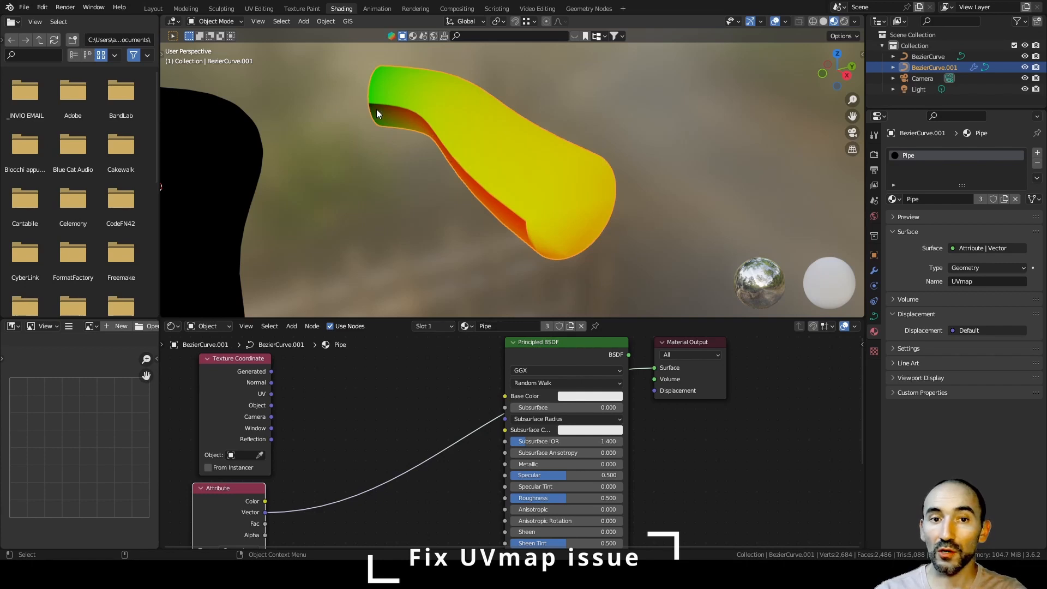
{"action": "key", "text": "ctrl+s"}
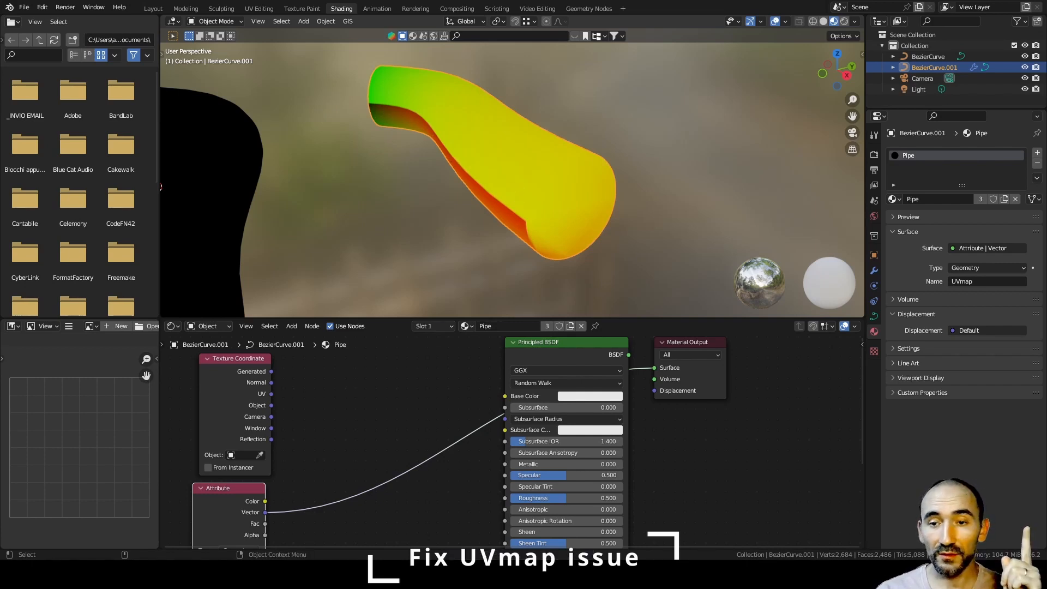
- Shift the Texture Coordinate node away from the Attribute node and show the curve data properties of the bevelled pipe, then the geometry nodes pipe
{"action": "scroll", "coordinate": [437, 200], "scroll_direction": "down", "scroll_amount": 3}
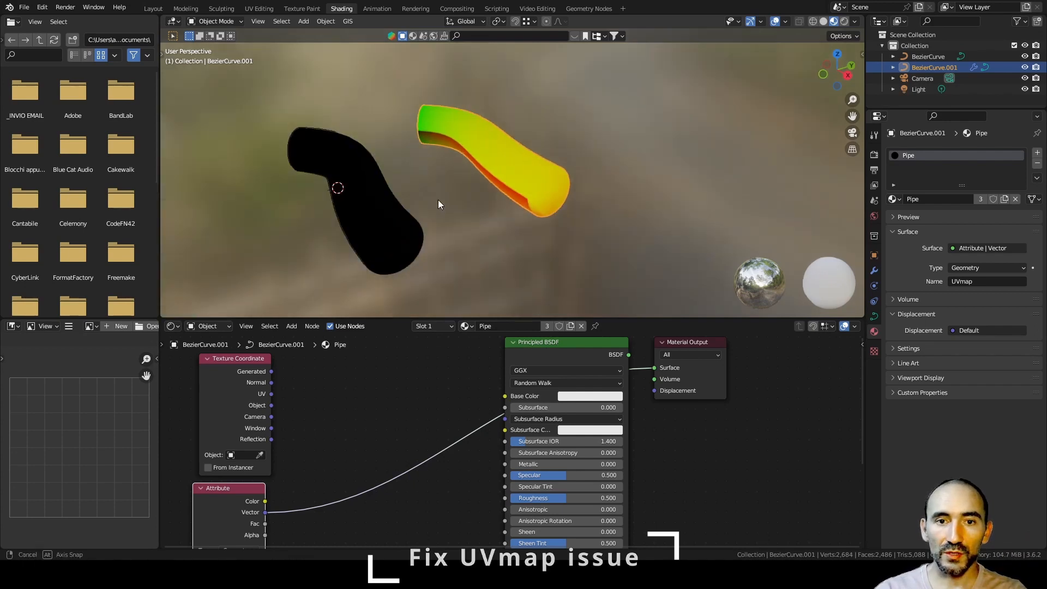
{"action": "scroll", "coordinate": [350, 414], "scroll_direction": "down", "scroll_amount": 1}
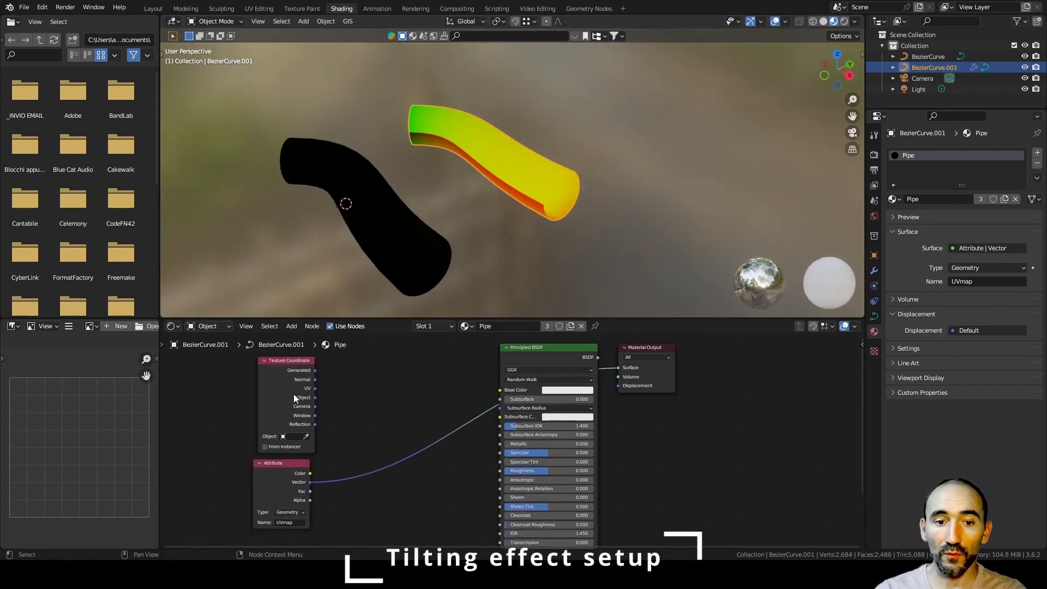
{"action": "left_click_drag", "start_coordinate": [293, 394], "coordinate": [274, 390]}
{"action": "left_click", "coordinate": [372, 224]}
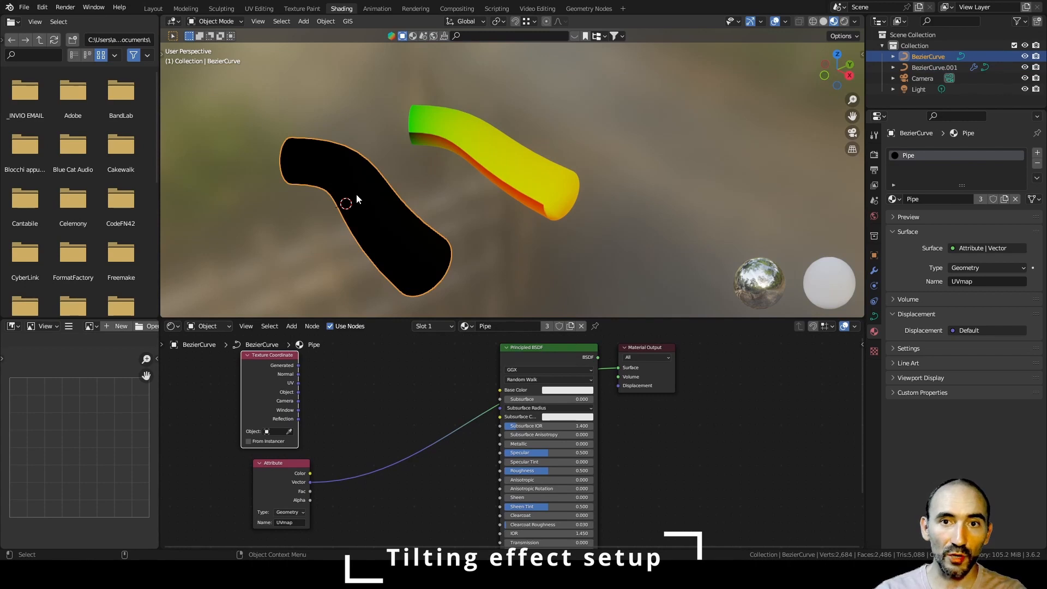
{"action": "left_click", "coordinate": [875, 317]}
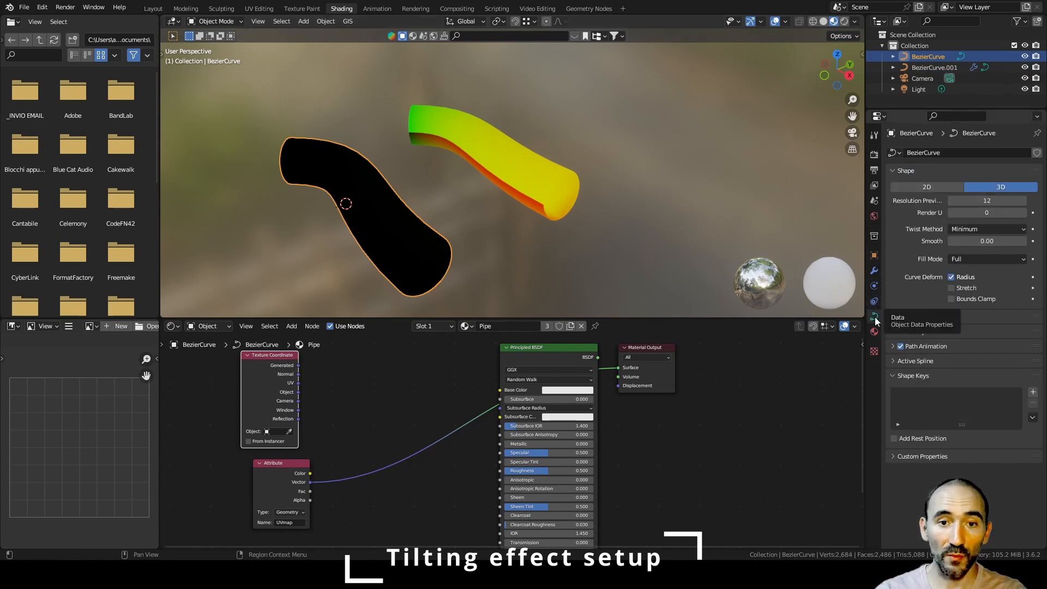
{"action": "middle_click_drag", "start_coordinate": [400, 204], "coordinate": [456, 164]}
{"action": "middle_click_drag", "start_coordinate": [497, 169], "coordinate": [556, 149], "text": "shift"}
{"action": "left_click", "coordinate": [557, 149]}
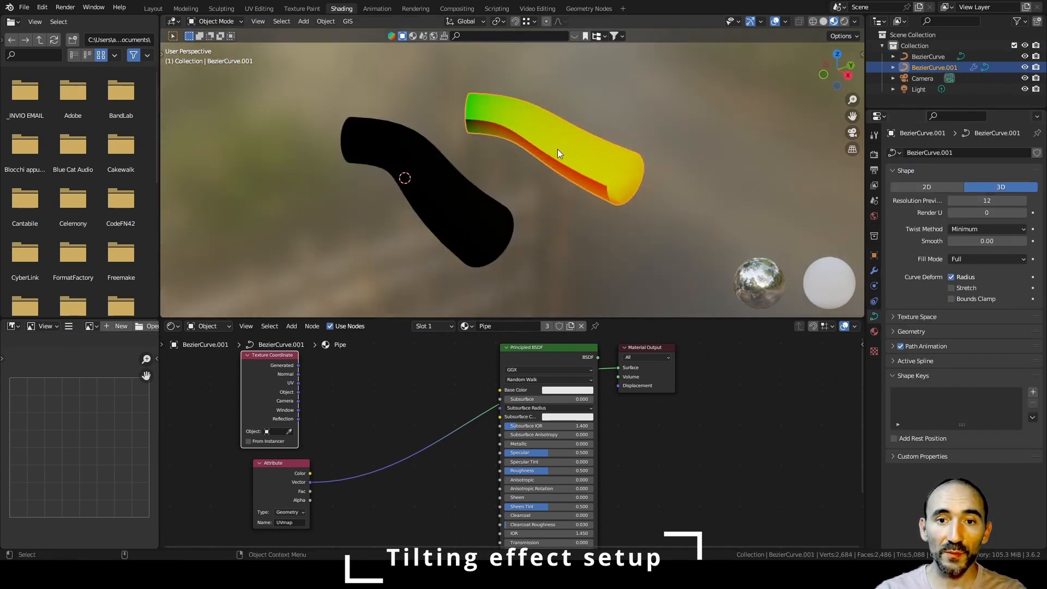
- Move the Principled BSDF and Material Output nodes farther from the coordinate nodes, and preview the Texture Coordinate's UV output
{"action": "left_click_drag", "start_coordinate": [431, 369], "coordinate": [619, 467]}
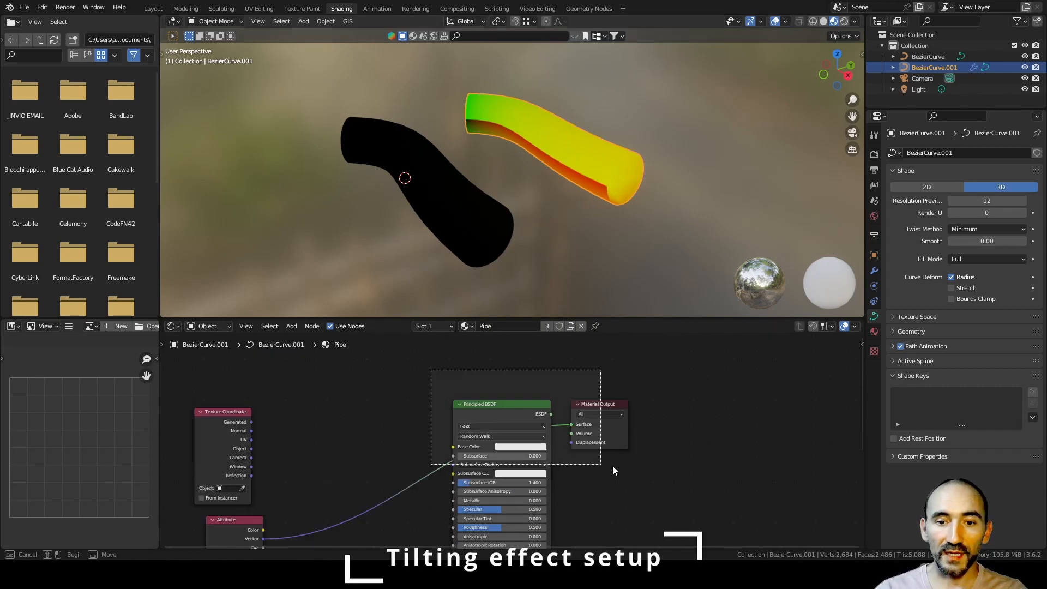
{"action": "key", "text": "g"}
{"action": "left_click", "coordinate": [225, 437], "text": "ctrl+shift"}
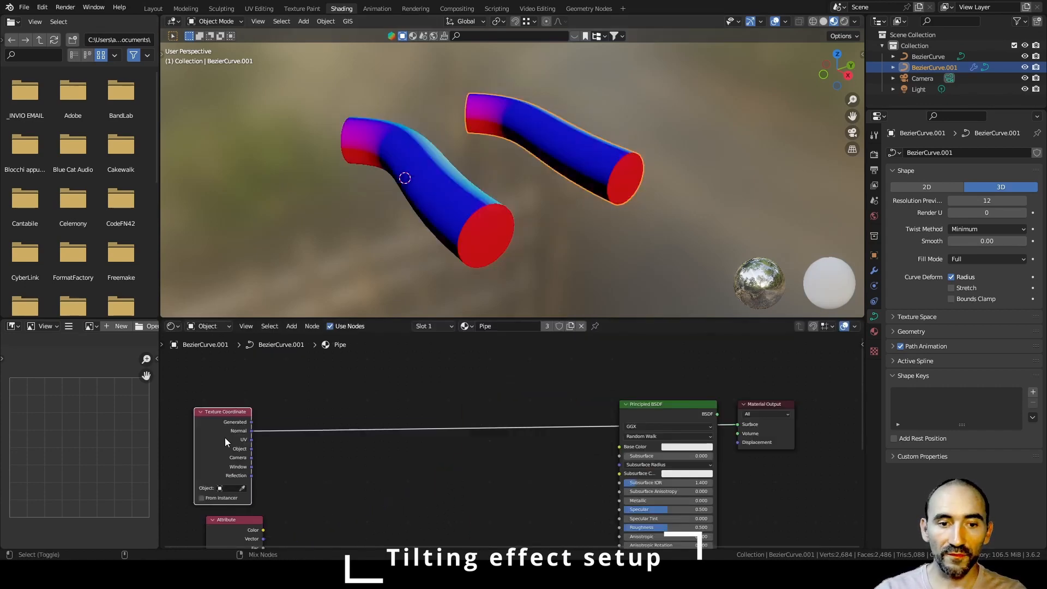
{"action": "left_click", "coordinate": [225, 438], "text": "ctrl+shift"}
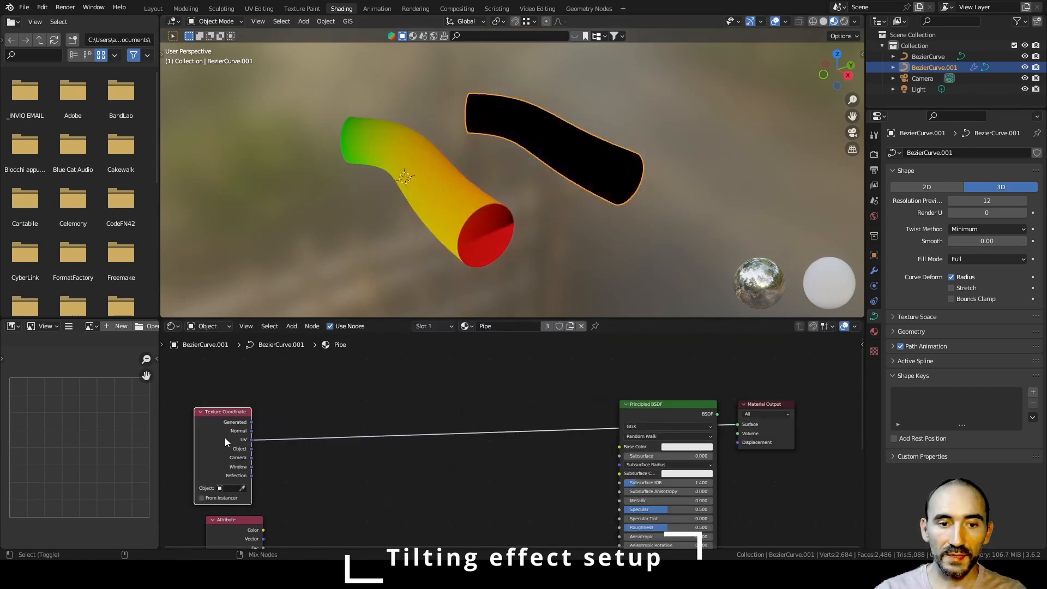
- Select the bevelled pipe and connect a new Separate XYZ node to the Texture Coordinate's UV output
{"action": "left_click", "coordinate": [440, 197]}
{"action": "middle_click_drag", "start_coordinate": [440, 197], "coordinate": [441, 322]}
{"action": "scroll", "coordinate": [336, 424], "scroll_direction": "up", "scroll_amount": 3}
{"action": "left_click_drag", "start_coordinate": [282, 428], "coordinate": [360, 441]}
{"action": "type", "text": "separa"}
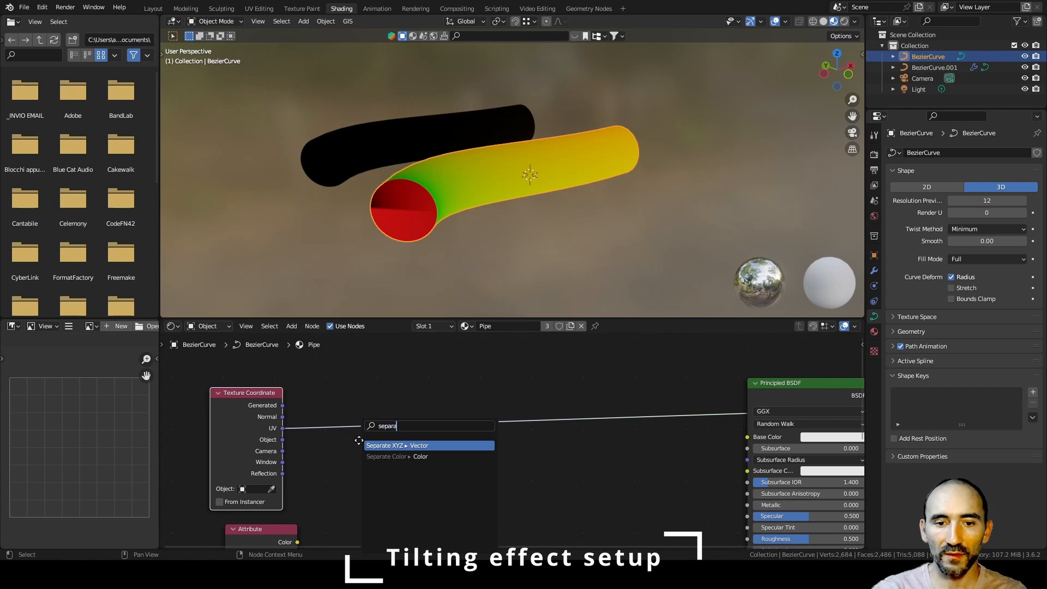
{"action": "key", "text": "Return"}
{"action": "left_click", "coordinate": [306, 396]}
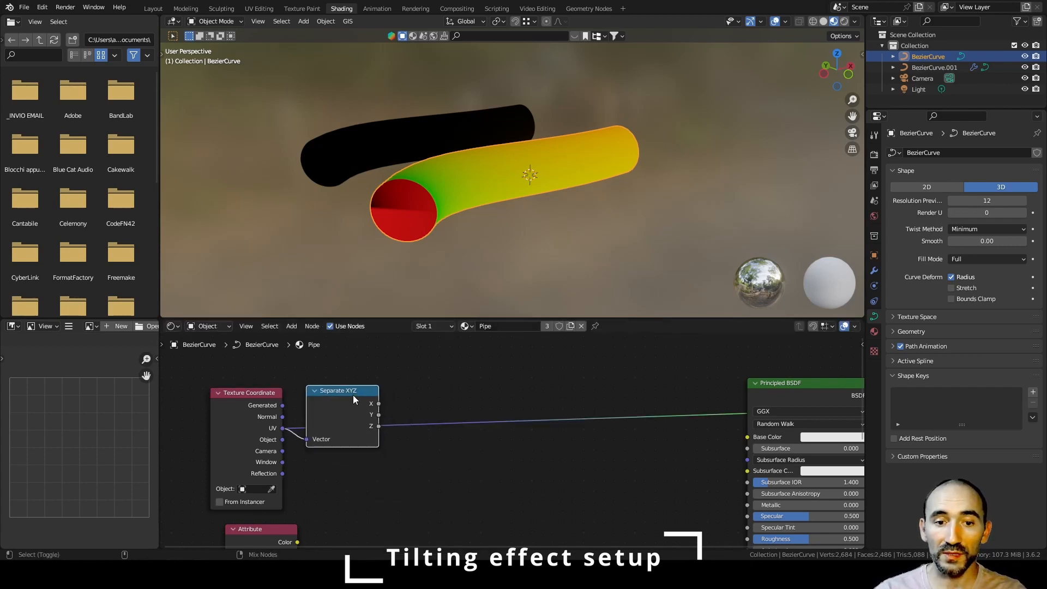
- Preview the Separate XYZ node's X output and then its Y output to examine both gradients on the bevelled pipe
{"action": "left_click", "coordinate": [353, 397], "text": "ctrl+shift"}
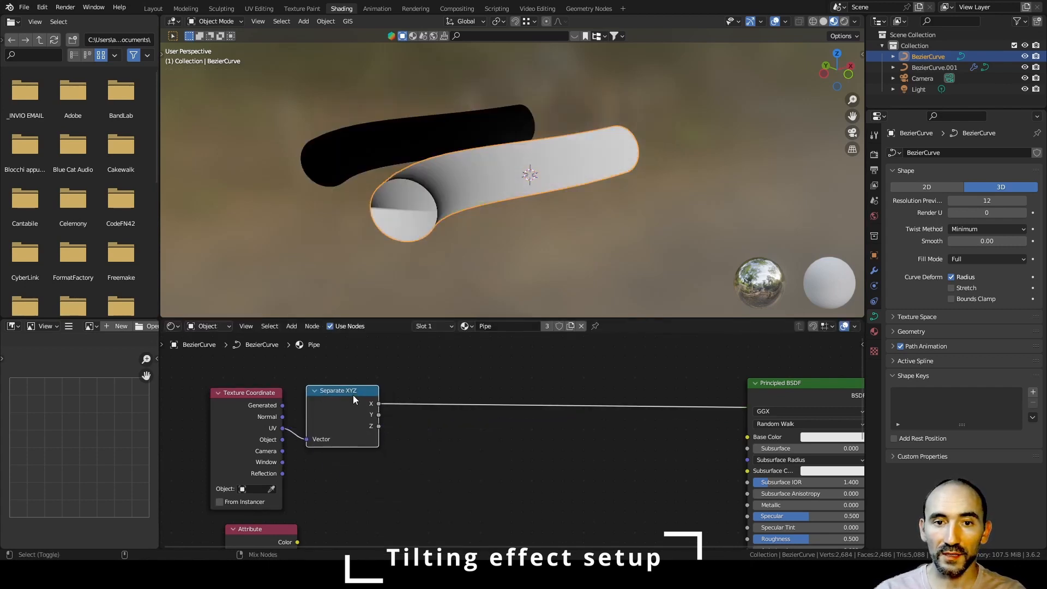
{"action": "middle_click_drag", "start_coordinate": [543, 227], "coordinate": [485, 238]}
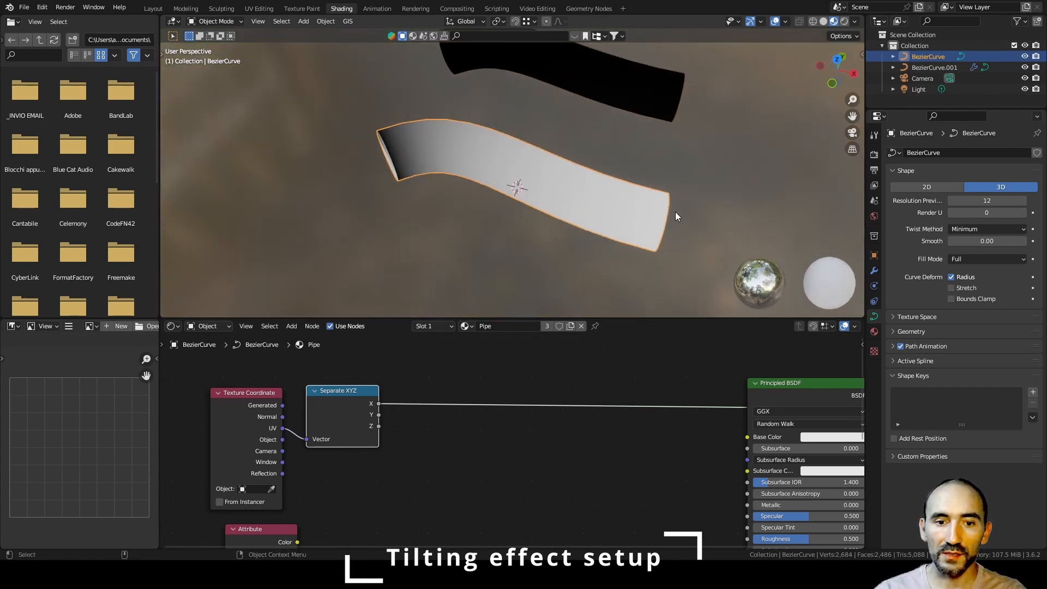
{"action": "left_click", "coordinate": [343, 403], "text": "ctrl+shift"}
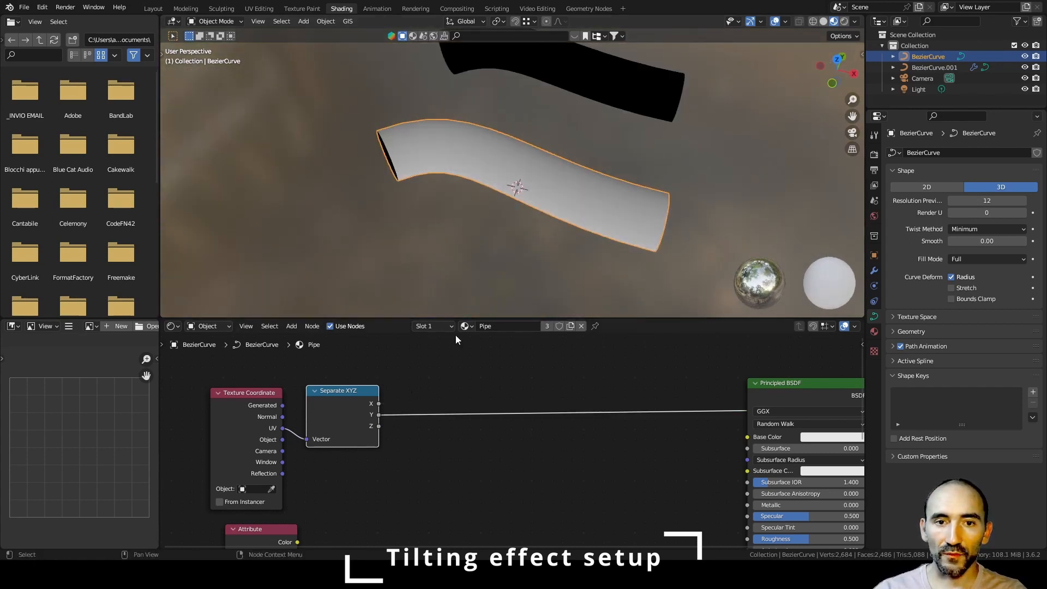
{"action": "mouse_move", "coordinate": [524, 284]}
{"action": "middle_mouse_down"}
{"action": "mouse_move", "coordinate": [597, 209]}
{"action": "mouse_move", "coordinate": [481, 154]}
{"action": "middle_mouse_up"}
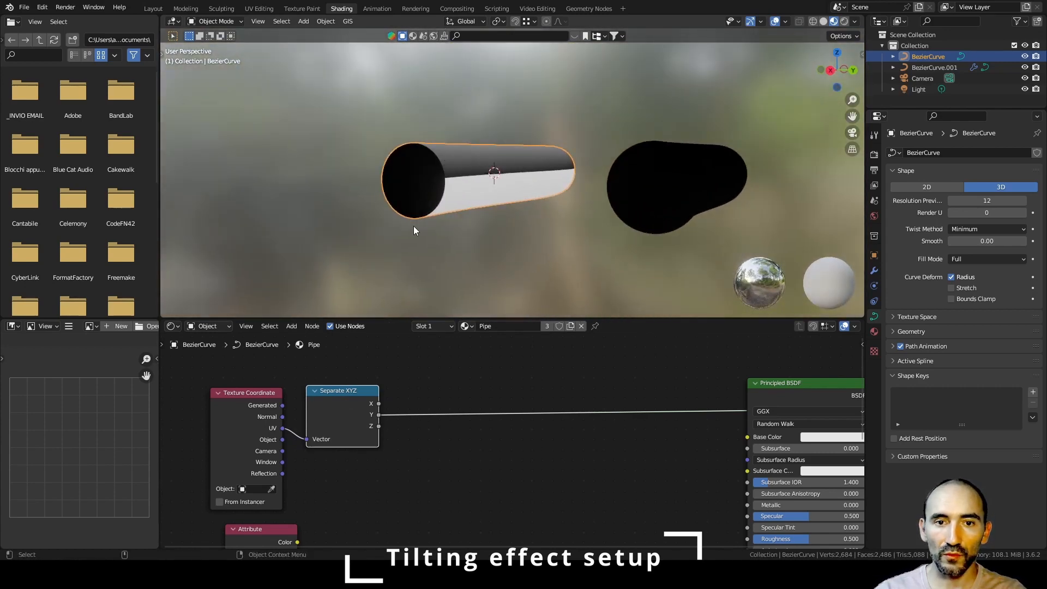
{"action": "middle_click_drag", "start_coordinate": [453, 182], "coordinate": [297, 154]}
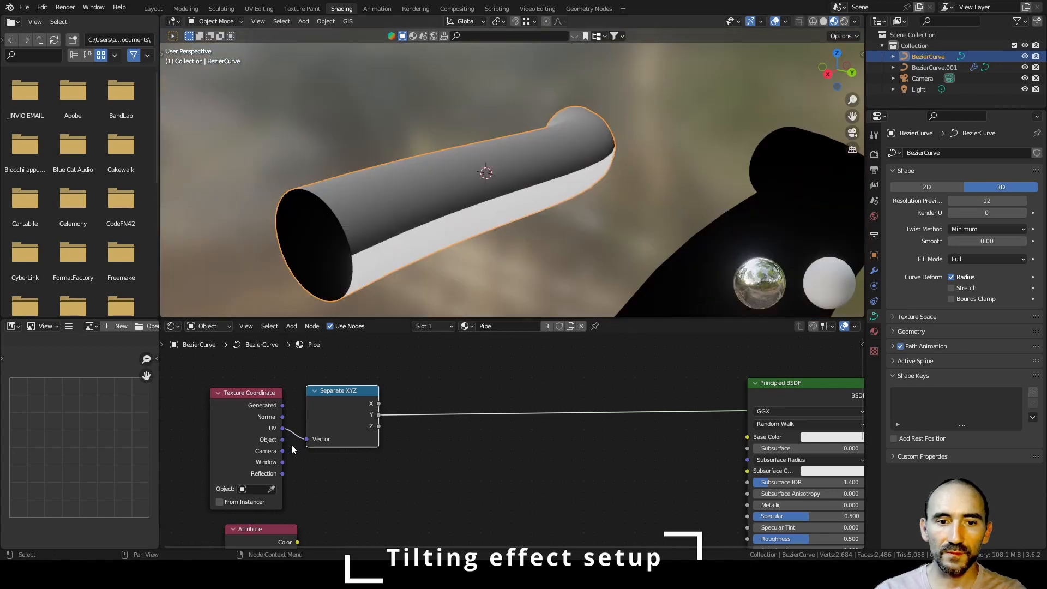
- Add a Wave Texture node fed by the UV output, preview its Color, and move the Separate XYZ node clear of the link
{"action": "left_click_drag", "start_coordinate": [282, 428], "coordinate": [580, 443]}
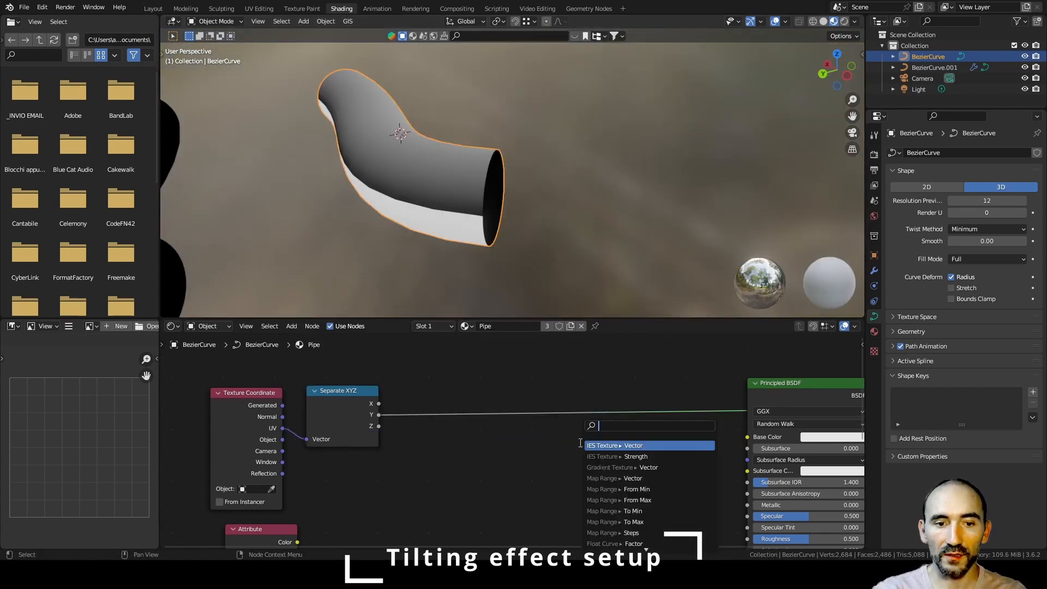
{"action": "type", "text": "wave"}
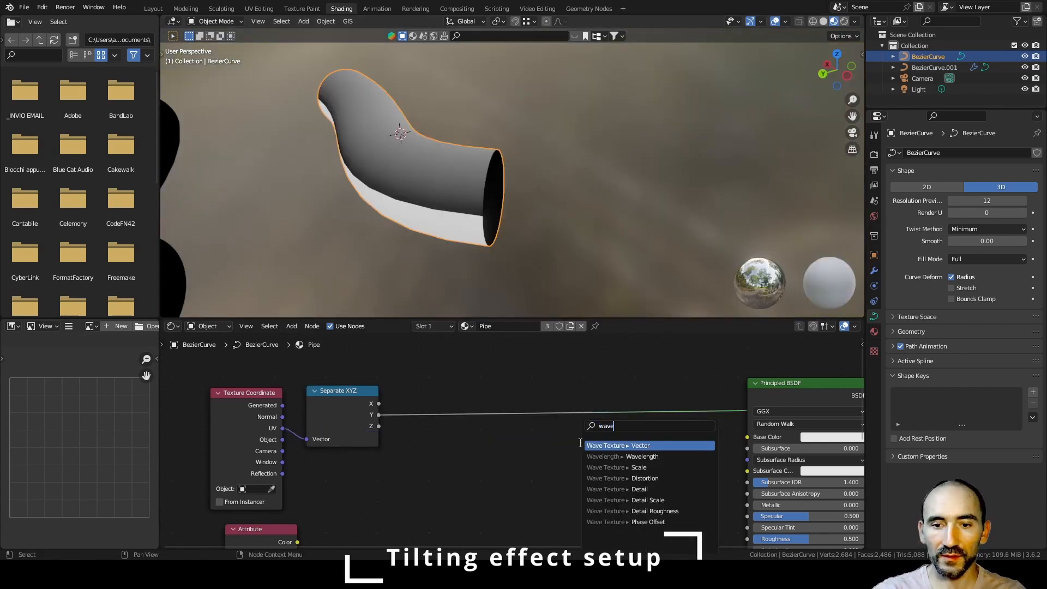
{"action": "key", "text": "Return"}
{"action": "left_click", "coordinate": [608, 374]}
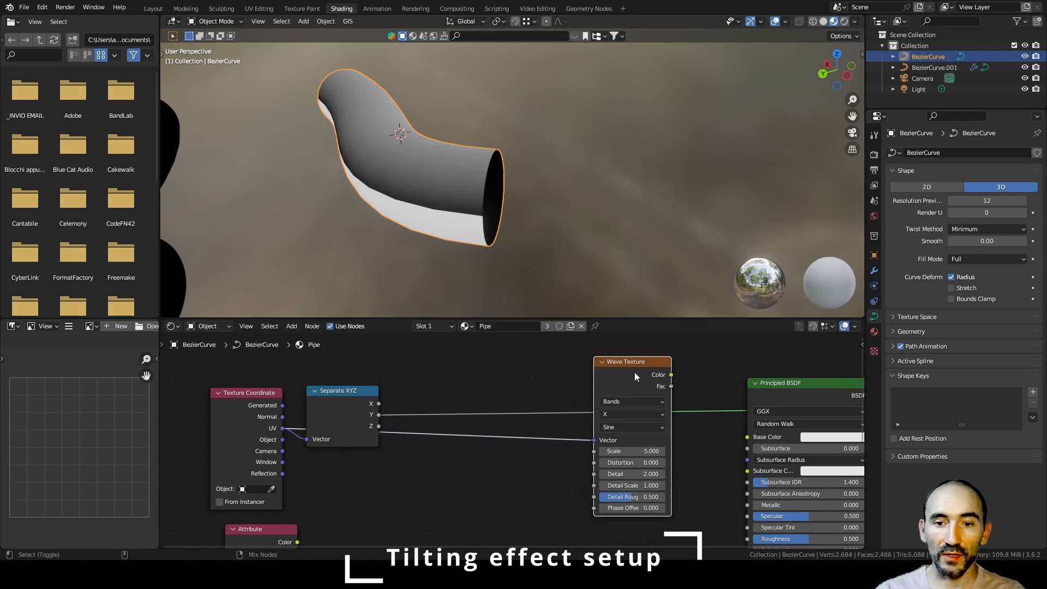
{"action": "left_click", "coordinate": [634, 372], "text": "ctrl+shift"}
{"action": "left_click_drag", "start_coordinate": [332, 400], "coordinate": [350, 376]}
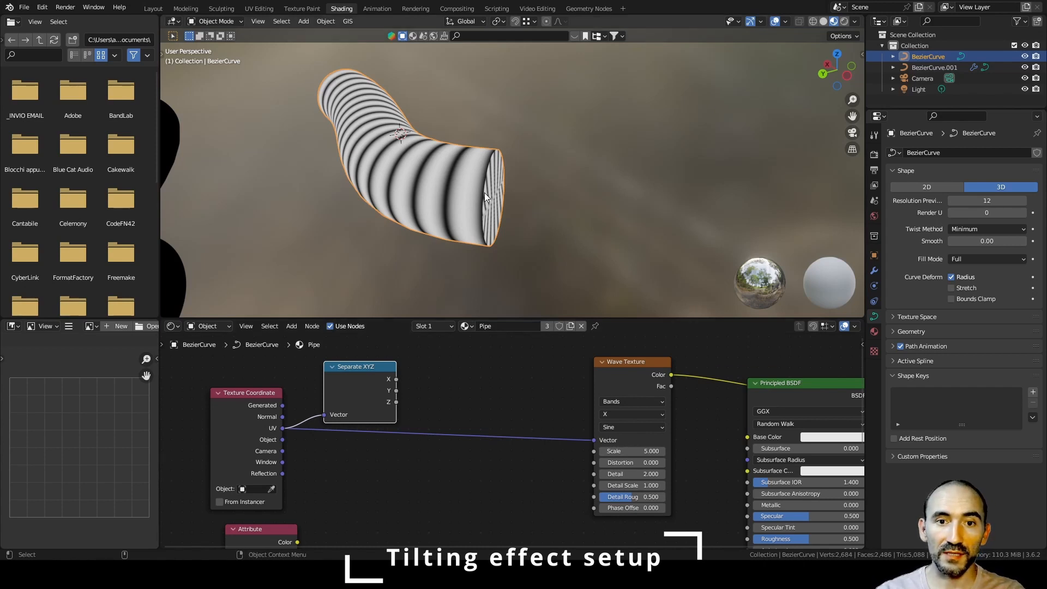
- Add a Combine XYZ node, feed Separate XYZ's Y into its X, and connect its Vector to the Wave Texture
{"action": "left_click", "coordinate": [480, 375]}
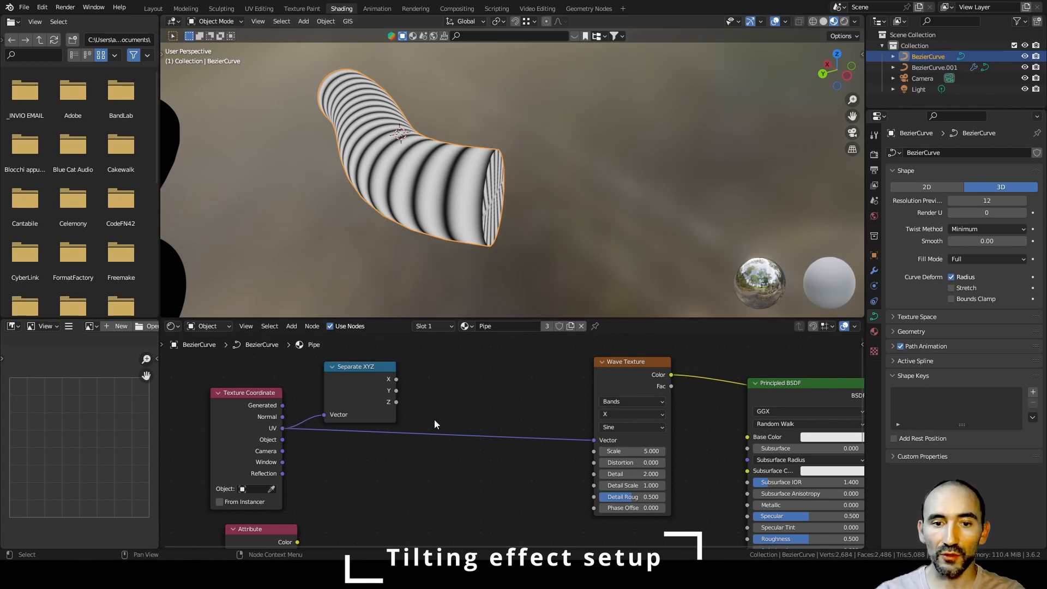
{"action": "key", "text": "shift+a"}
{"action": "type", "text": "combin"}
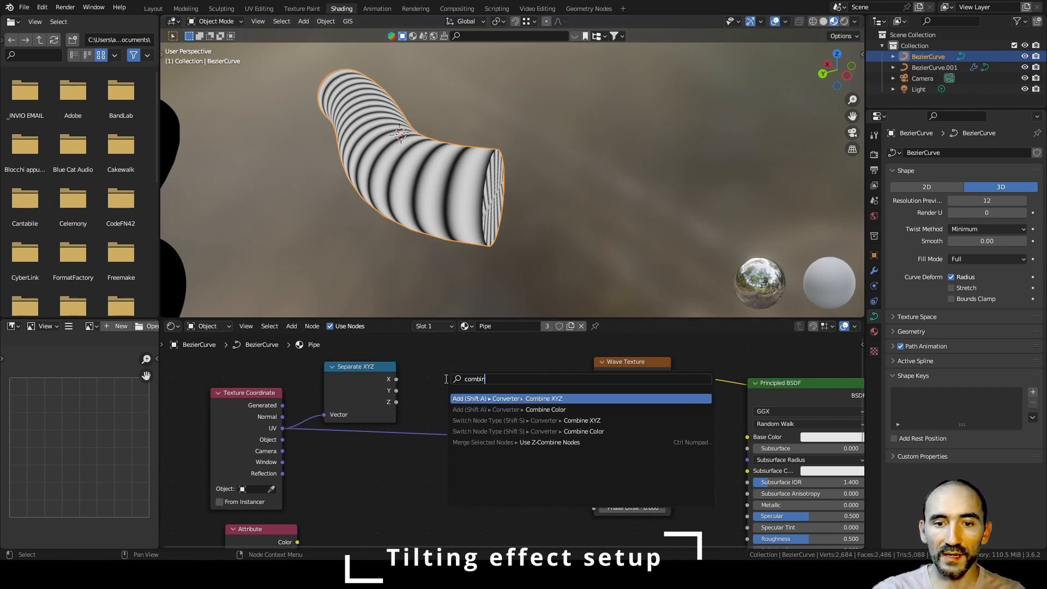
{"action": "key", "text": "Return"}
{"action": "left_click", "coordinate": [498, 365]}
{"action": "left_click_drag", "start_coordinate": [572, 384], "coordinate": [593, 438]}
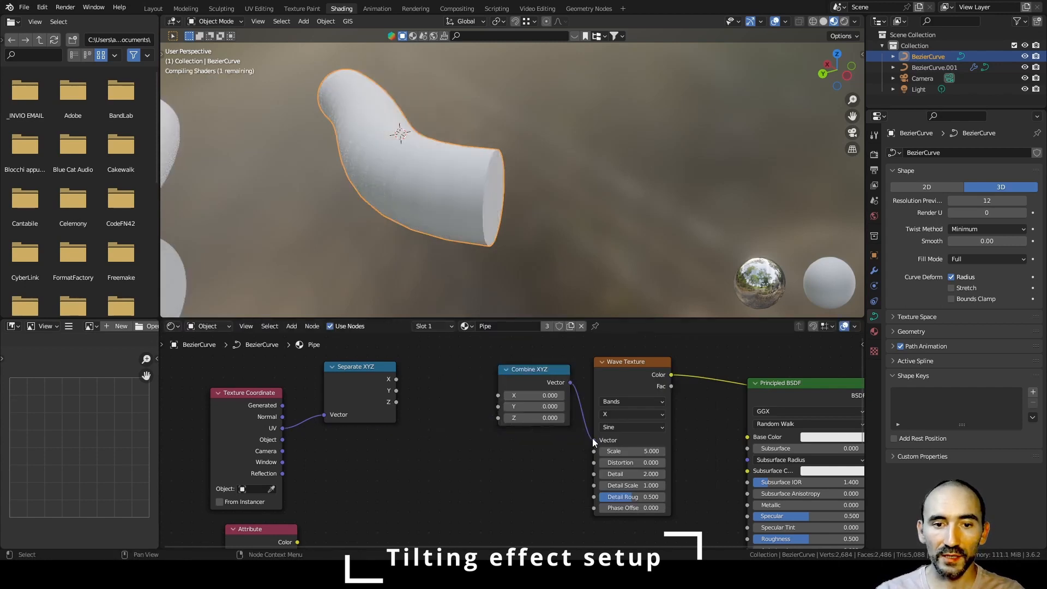
{"action": "left_click_drag", "start_coordinate": [397, 390], "coordinate": [499, 395]}
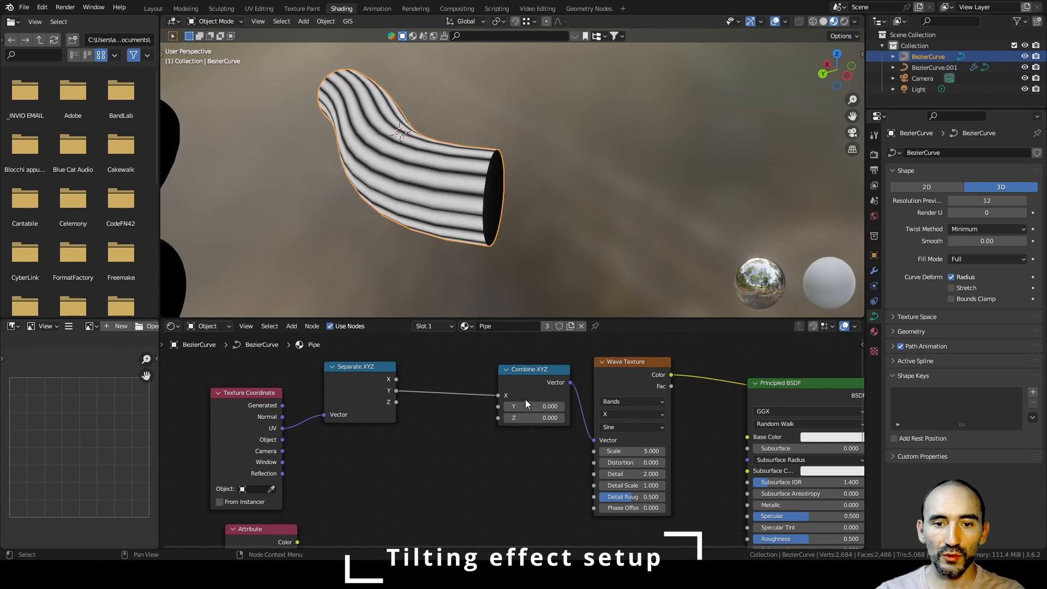
- Check the lengthwise stripes on the bevelled pipe and space out the Texture Coordinate, Separate XYZ and Combine XYZ nodes
{"action": "left_click", "coordinate": [628, 415]}
{"action": "left_click", "coordinate": [627, 417]}
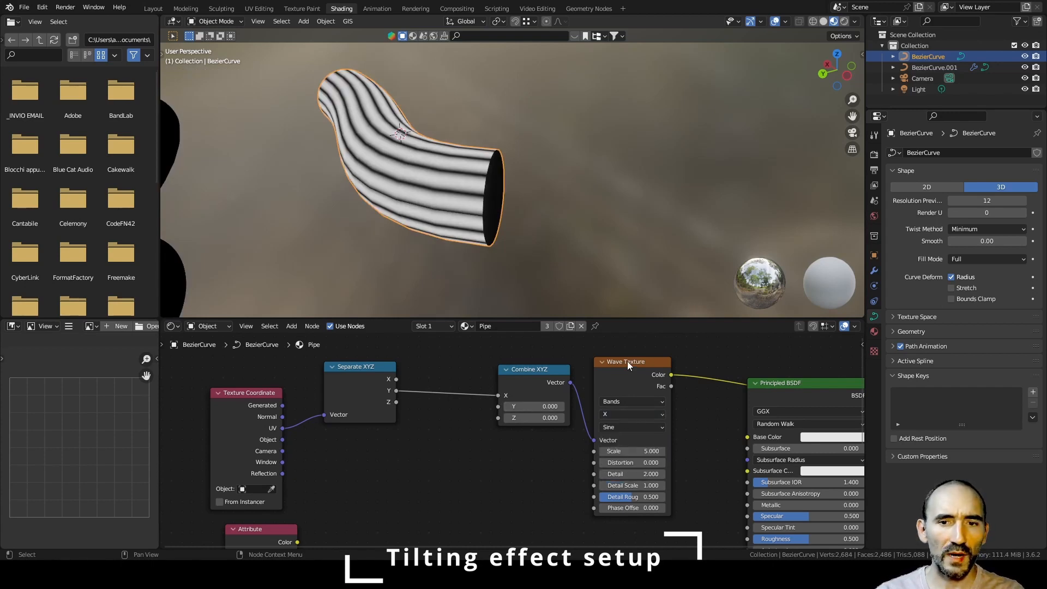
{"action": "middle_click_drag", "start_coordinate": [491, 207], "coordinate": [527, 191]}
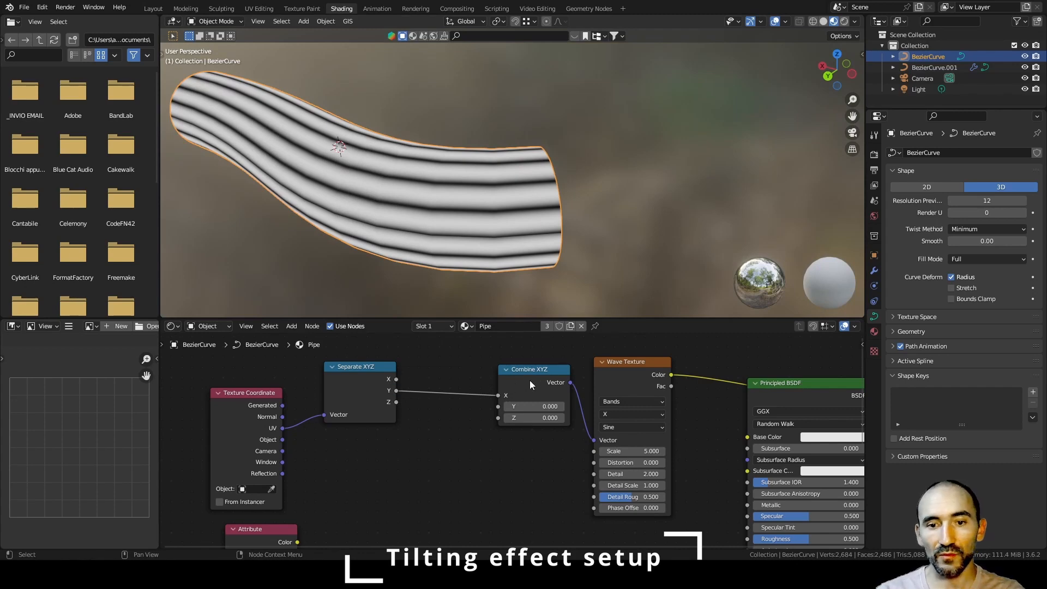
{"action": "left_click_drag", "start_coordinate": [530, 381], "coordinate": [533, 390]}
{"action": "scroll", "coordinate": [600, 399], "scroll_direction": "down", "scroll_amount": 1}
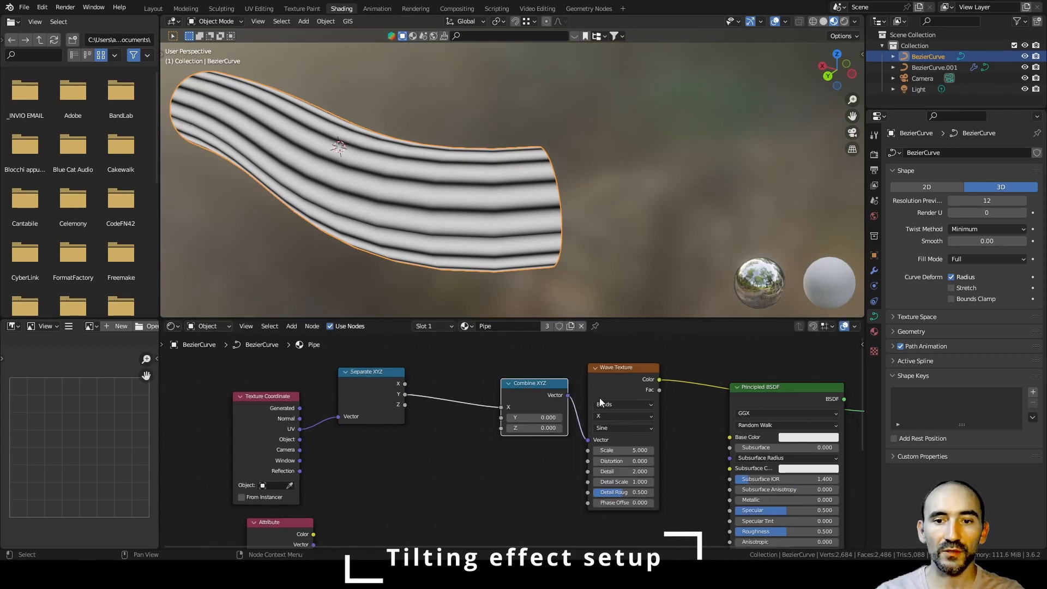
{"action": "middle_click_drag", "start_coordinate": [587, 306], "coordinate": [548, 250]}
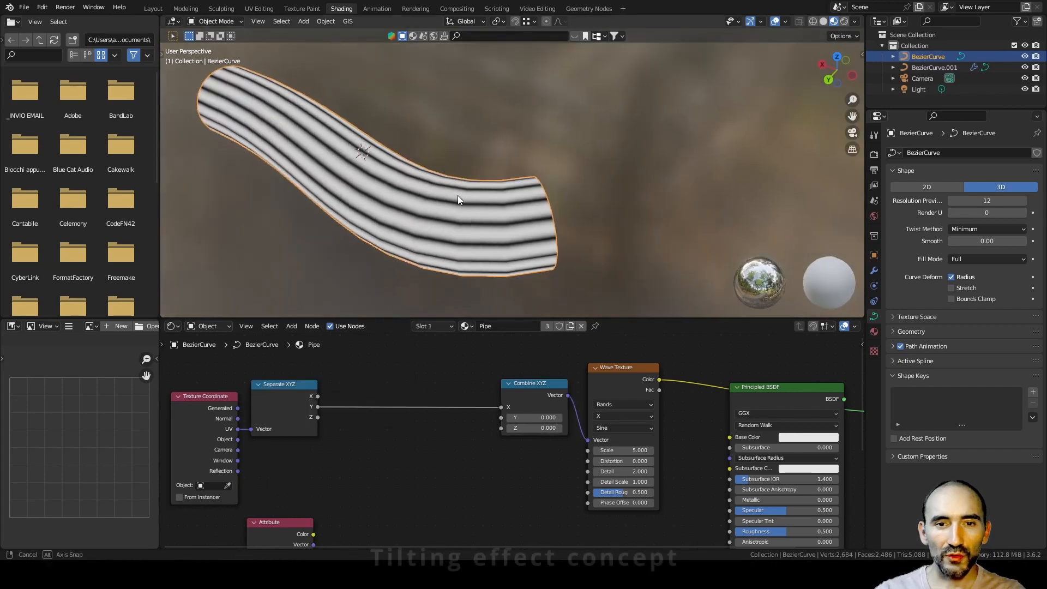
- Examine the lengthwise stripes on the bevelled pipe from several angles and save the file
{"action": "middle_click_drag", "start_coordinate": [457, 195], "coordinate": [523, 215]}
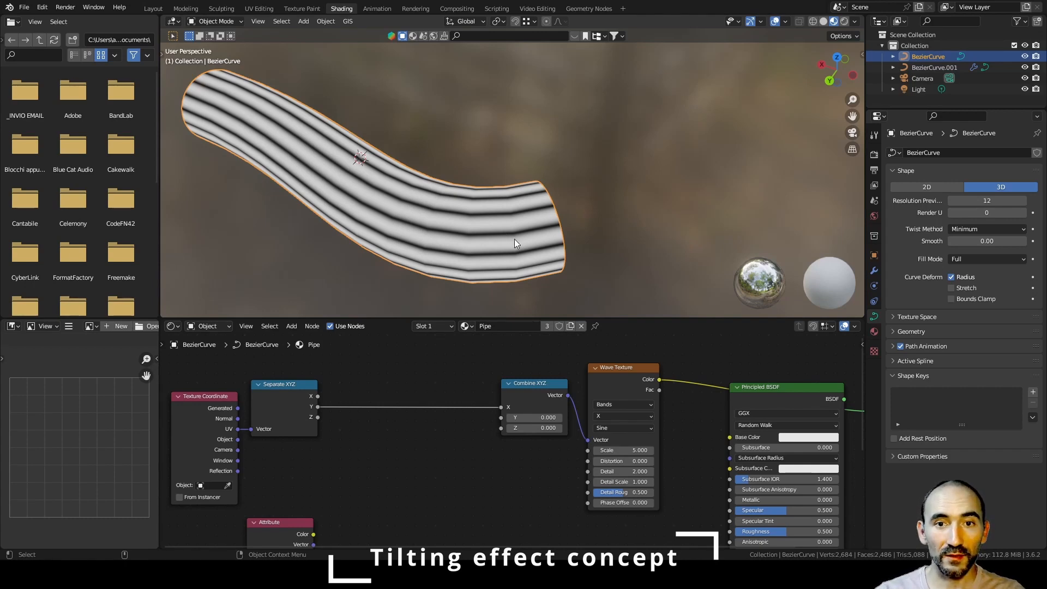
{"action": "middle_click_drag", "start_coordinate": [515, 243], "coordinate": [461, 229]}
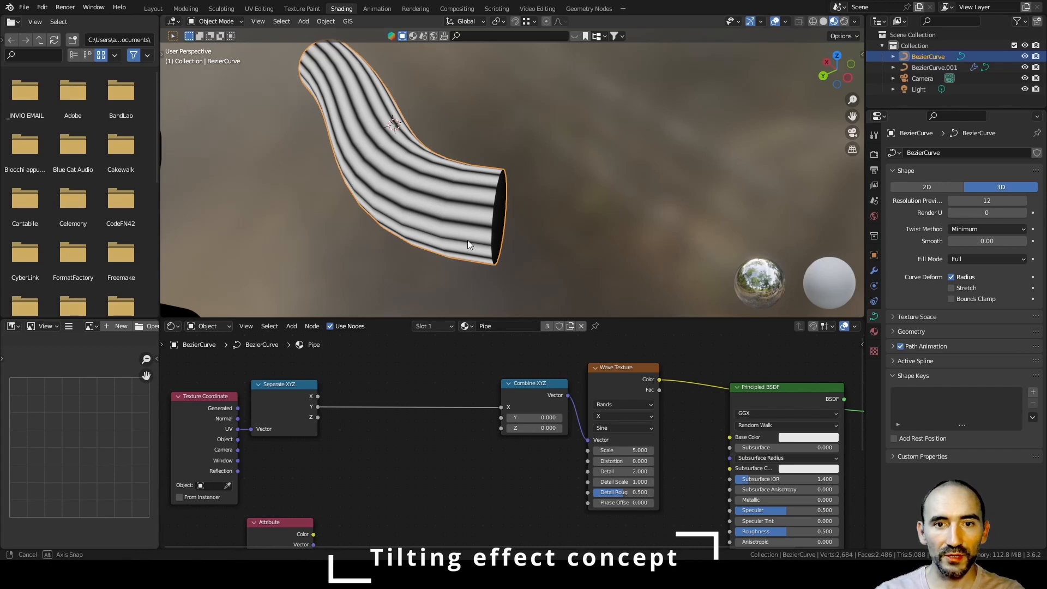
{"action": "middle_click_drag", "start_coordinate": [467, 240], "coordinate": [481, 206]}
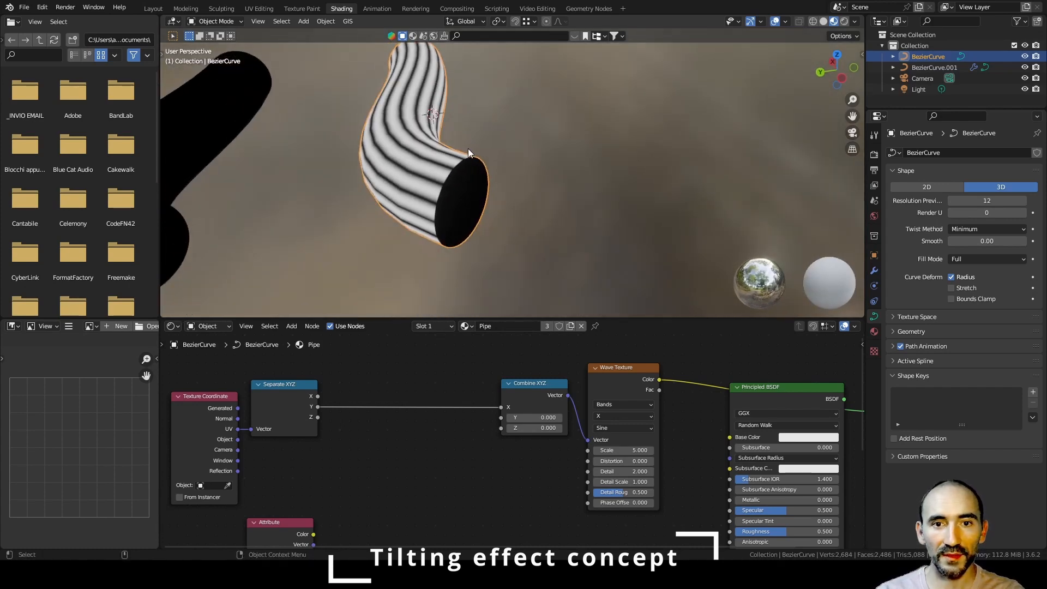
{"action": "middle_click_drag", "start_coordinate": [468, 148], "coordinate": [493, 188]}
{"action": "key", "text": "ctrl+s"}
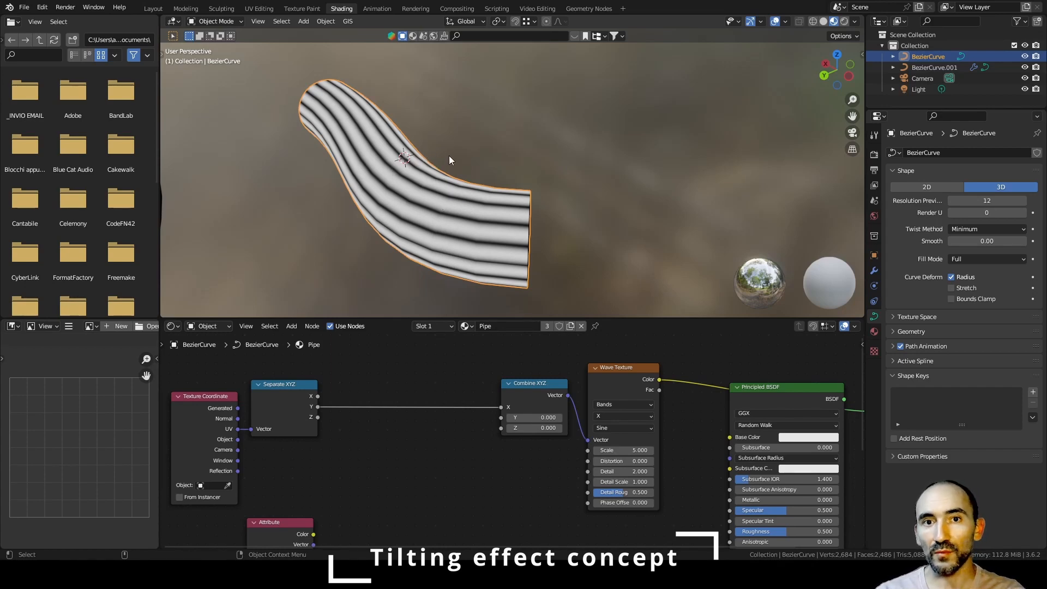
{"action": "mouse_move", "coordinate": [500, 194]}
{"action": "middle_mouse_down"}
{"action": "mouse_move", "coordinate": [477, 211]}
{"action": "mouse_move", "coordinate": [489, 215]}
{"action": "mouse_move", "coordinate": [502, 197]}
{"action": "middle_mouse_up"}
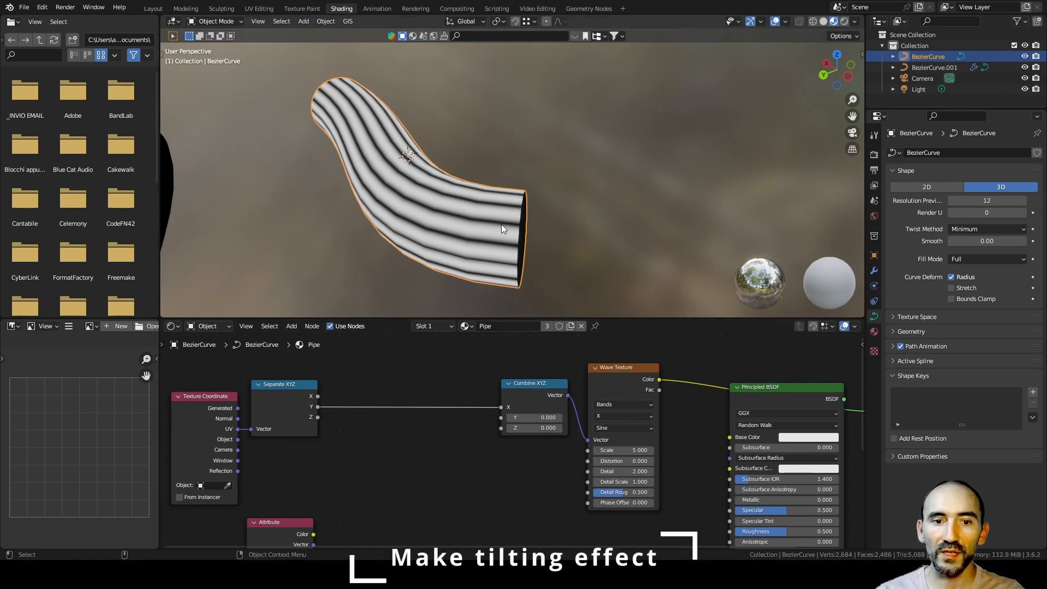
- Preview Separate XYZ's X and Y outputs, and add a Math node set to Add, fed by Y
{"action": "left_click", "coordinate": [284, 396], "text": "ctrl+shift"}
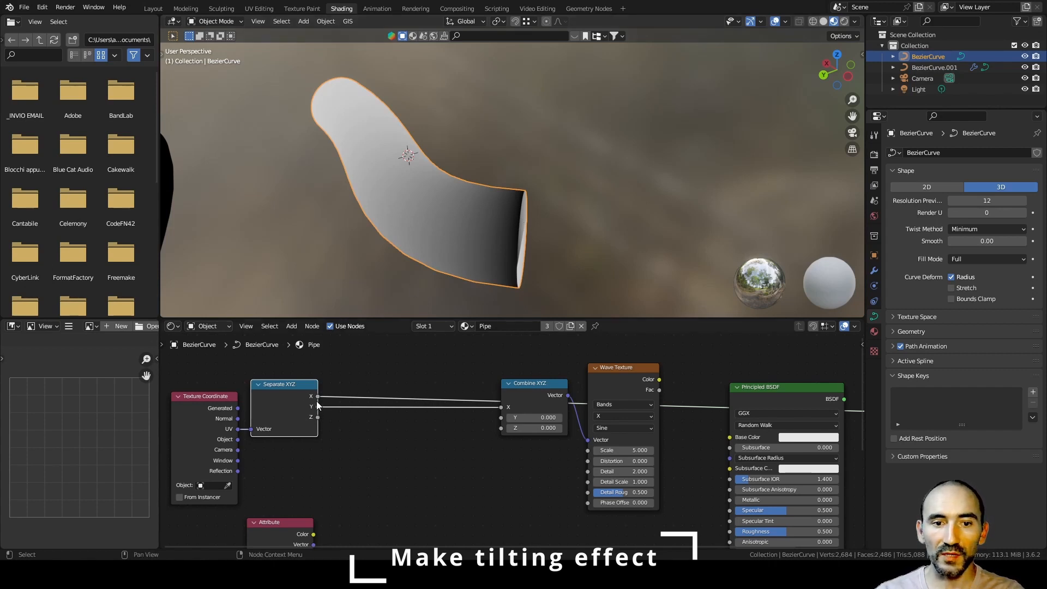
{"action": "mouse_move", "coordinate": [306, 400]}
{"action": "left_mouse_down"}
{"action": "mouse_move", "coordinate": [296, 398]}
{"action": "mouse_move", "coordinate": [388, 431]}
{"action": "left_mouse_up"}
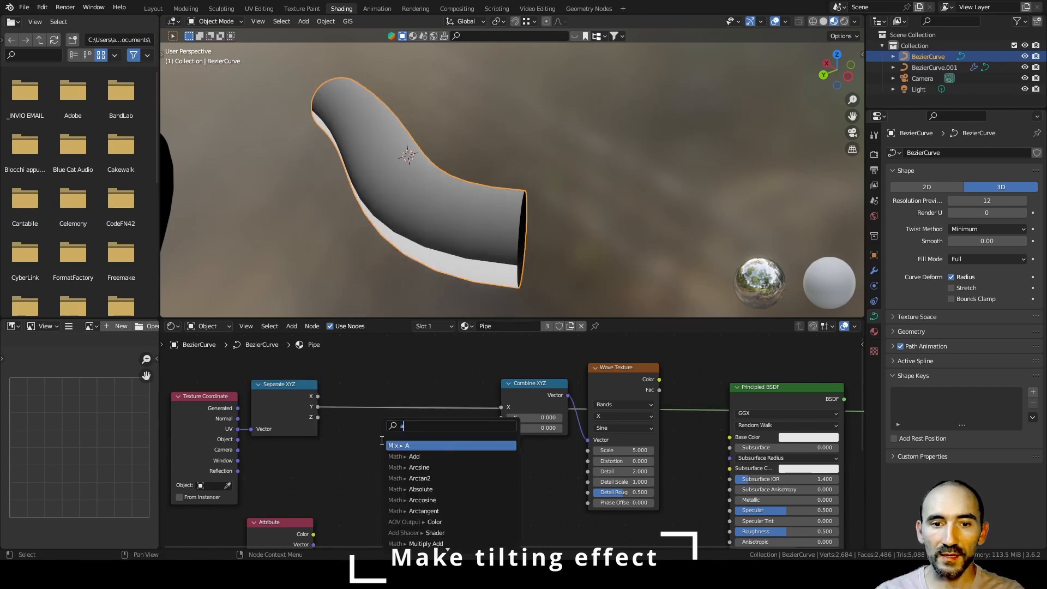
{"action": "type", "text": "add"}
{"action": "key", "text": "Return"}
- Add a Multiply Math node fed by Separate XYZ's X, place it before the Add node, and set its value to 1.5
{"action": "left_click_drag", "start_coordinate": [318, 407], "coordinate": [334, 452]}
{"action": "type", "text": "mu"}
{"action": "key", "text": "Return"}
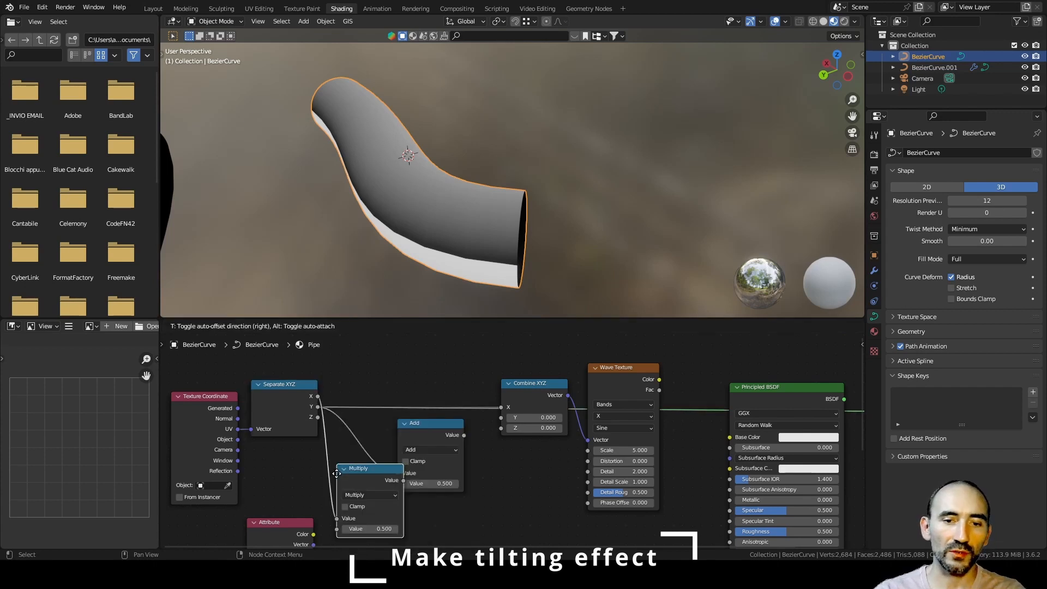
{"action": "left_click", "coordinate": [337, 433]}
{"action": "left_click", "coordinate": [433, 425]}
{"action": "left_click_drag", "start_coordinate": [433, 424], "coordinate": [450, 427]}
{"action": "left_click", "coordinate": [369, 488]}
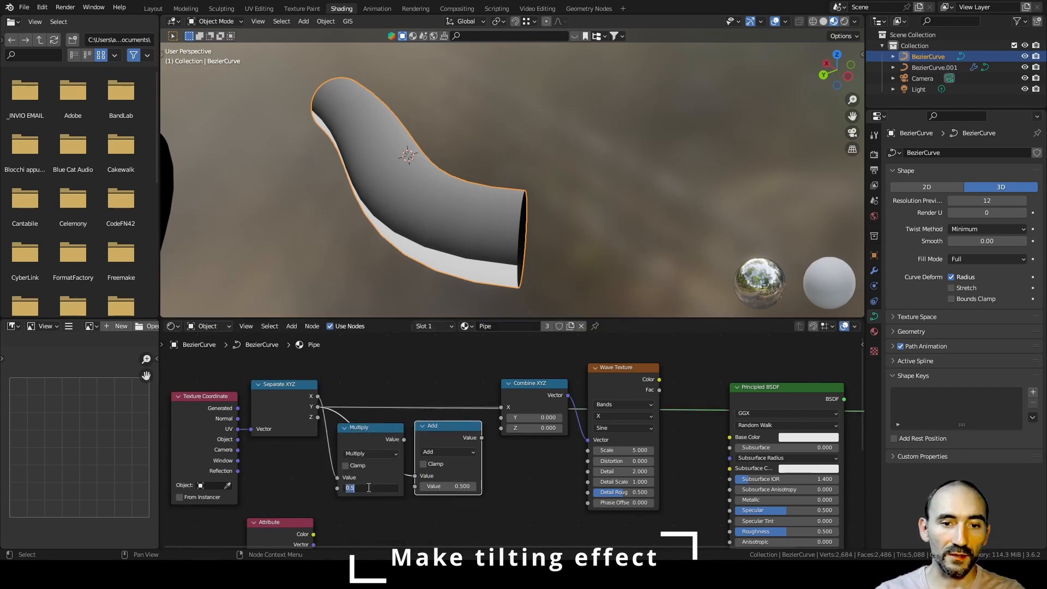
{"action": "type", "text": "1"}
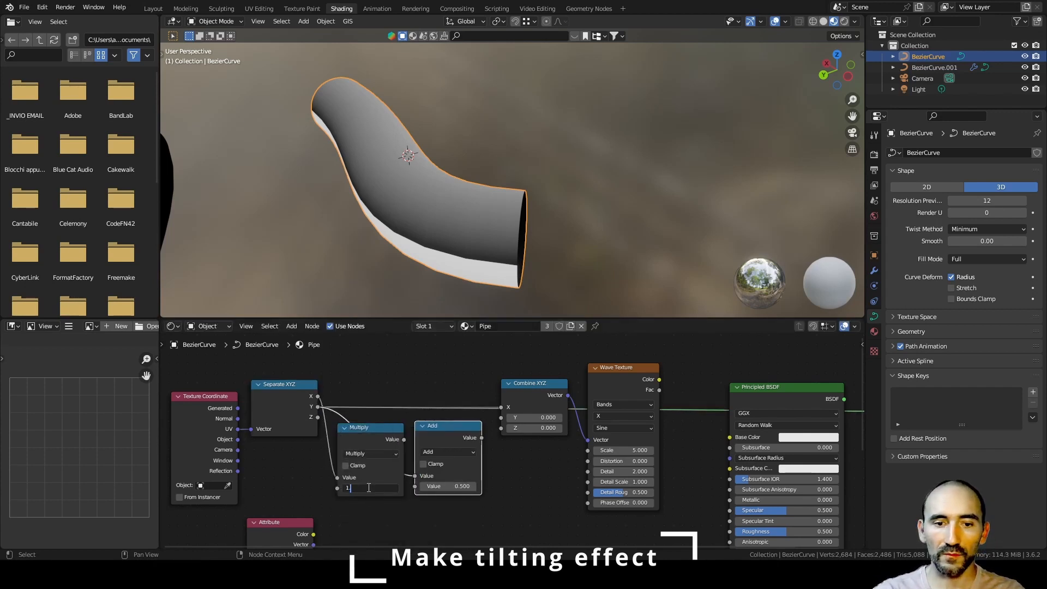
{"action": "type", "text": ".5"}
{"action": "key", "text": "Return"}
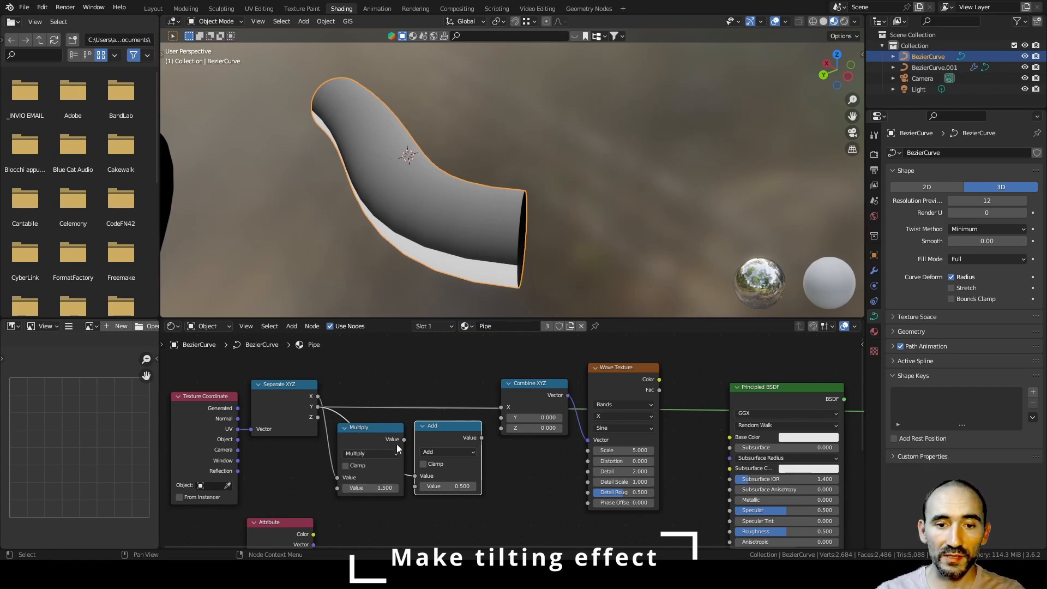
- Feed Multiply into Add's second value and Add into Combine XYZ's X, previewing the Wave Texture on the pipe
{"action": "left_click_drag", "start_coordinate": [378, 433], "coordinate": [415, 486]}
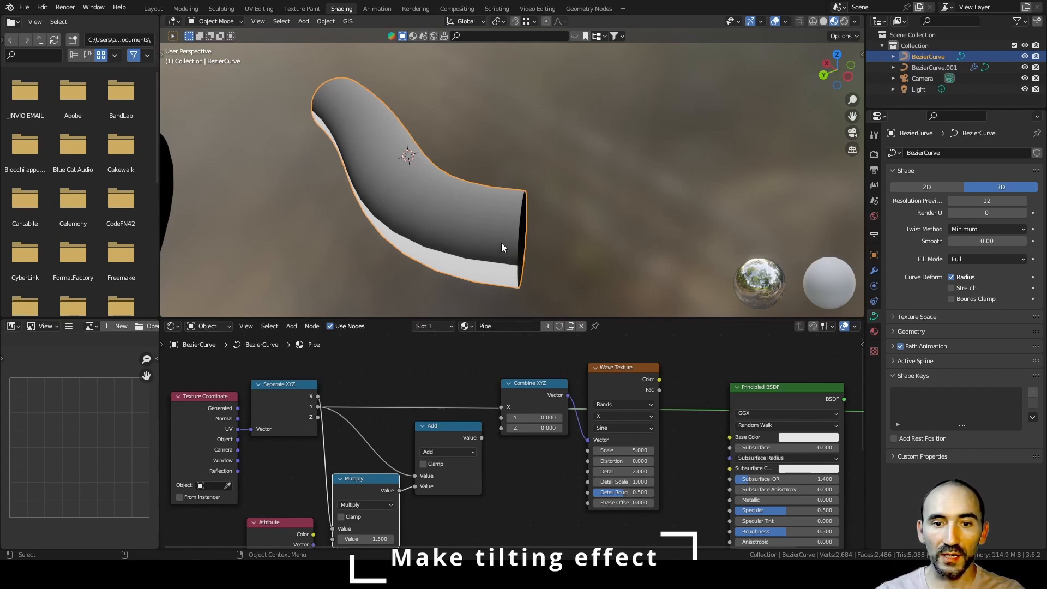
{"action": "left_click_drag", "start_coordinate": [482, 438], "coordinate": [503, 408]}
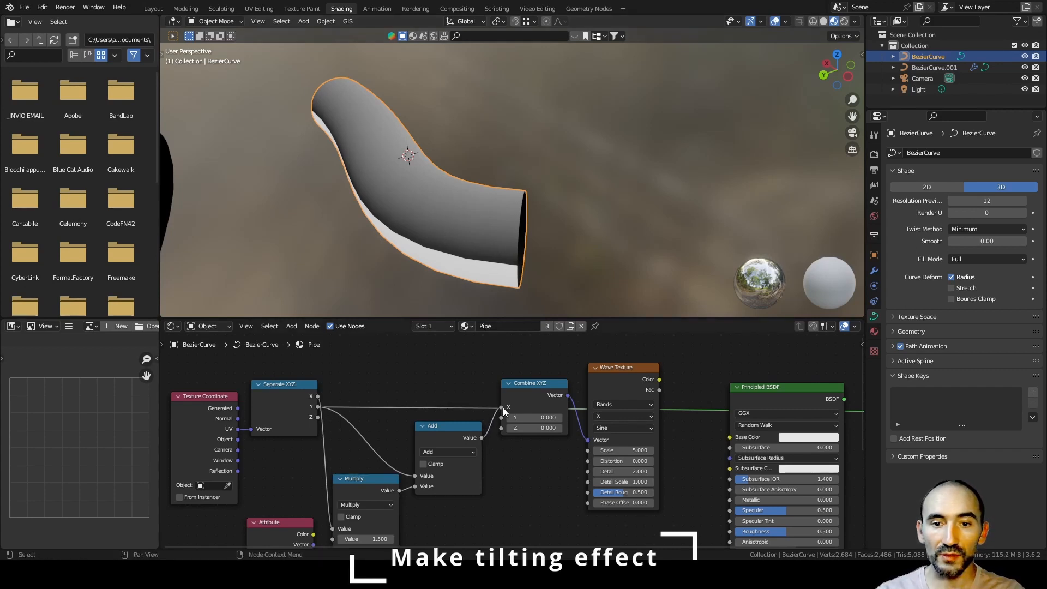
{"action": "left_click", "coordinate": [628, 372], "text": "ctrl+shift"}
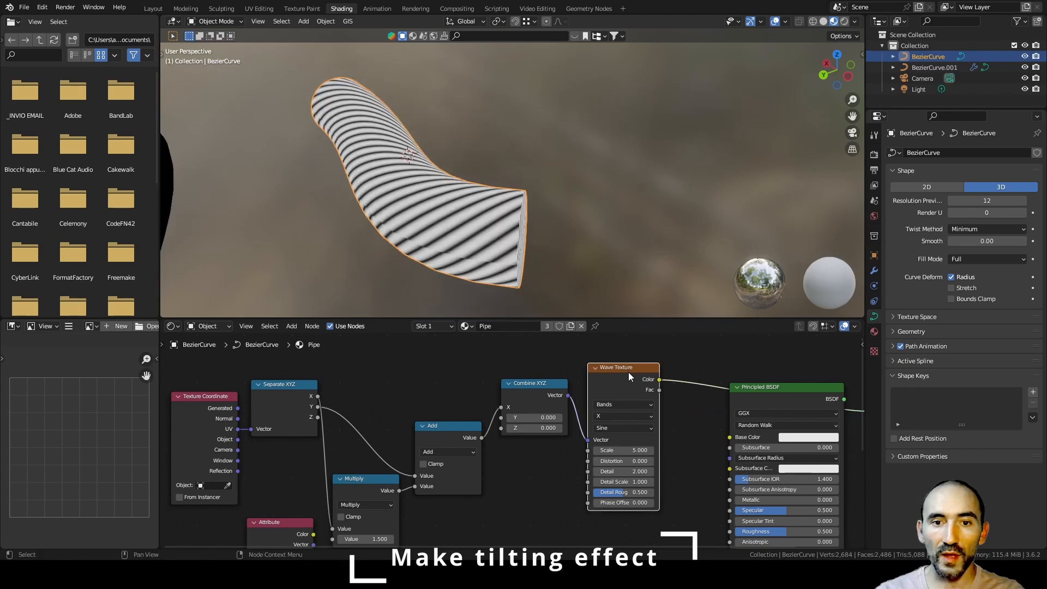
{"action": "middle_click_drag", "start_coordinate": [541, 204], "coordinate": [420, 230]}
{"action": "left_click_drag", "start_coordinate": [394, 480], "coordinate": [393, 451]}
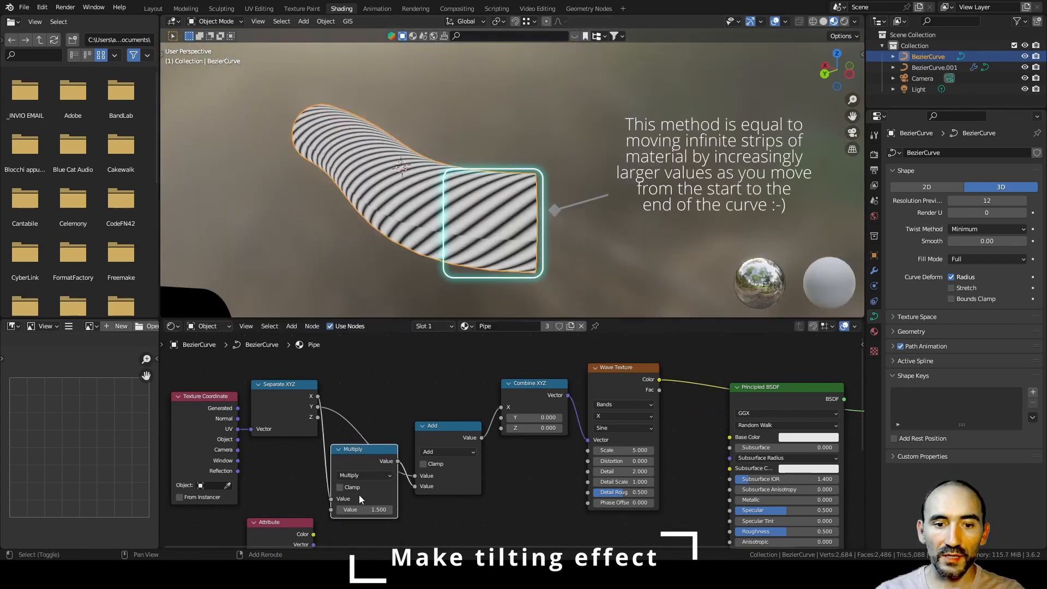
- Lower the Multiply value and set it to 0 to compare the untilted stripes
{"action": "left_click_drag", "start_coordinate": [364, 509], "coordinate": [240, 510]}
{"action": "left_click_drag", "start_coordinate": [365, 510], "coordinate": [342, 510]}
{"action": "left_click", "coordinate": [364, 510]}
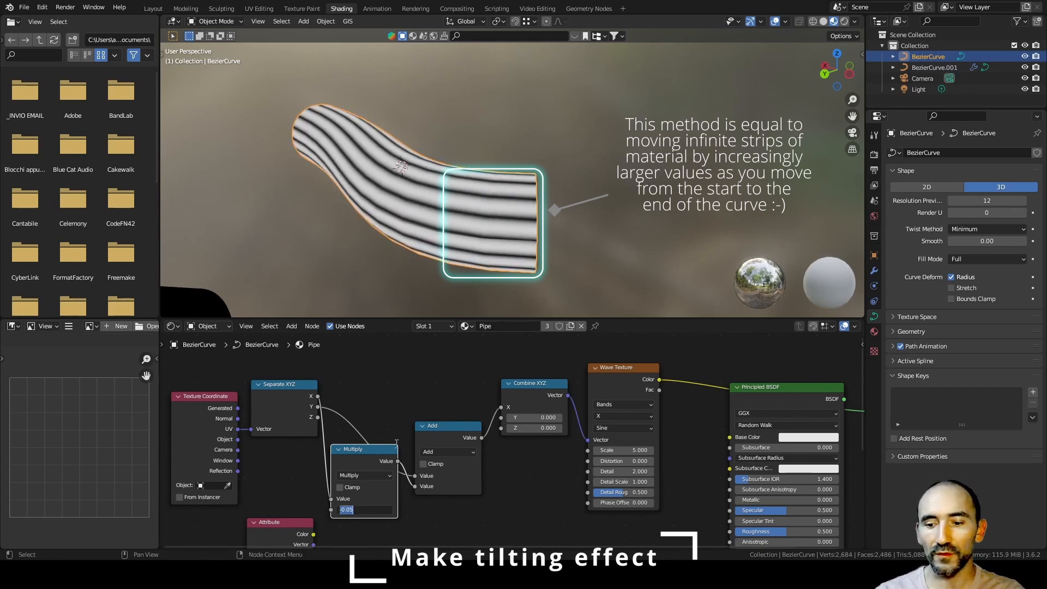
{"action": "type", "text": "0"}
{"action": "key", "text": "Return"}
{"action": "mouse_move", "coordinate": [545, 164]}
{"action": "middle_mouse_down"}
{"action": "mouse_move", "coordinate": [507, 145]}
{"action": "mouse_move", "coordinate": [388, 154]}
{"action": "mouse_move", "coordinate": [539, 162]}
{"action": "middle_mouse_up"}
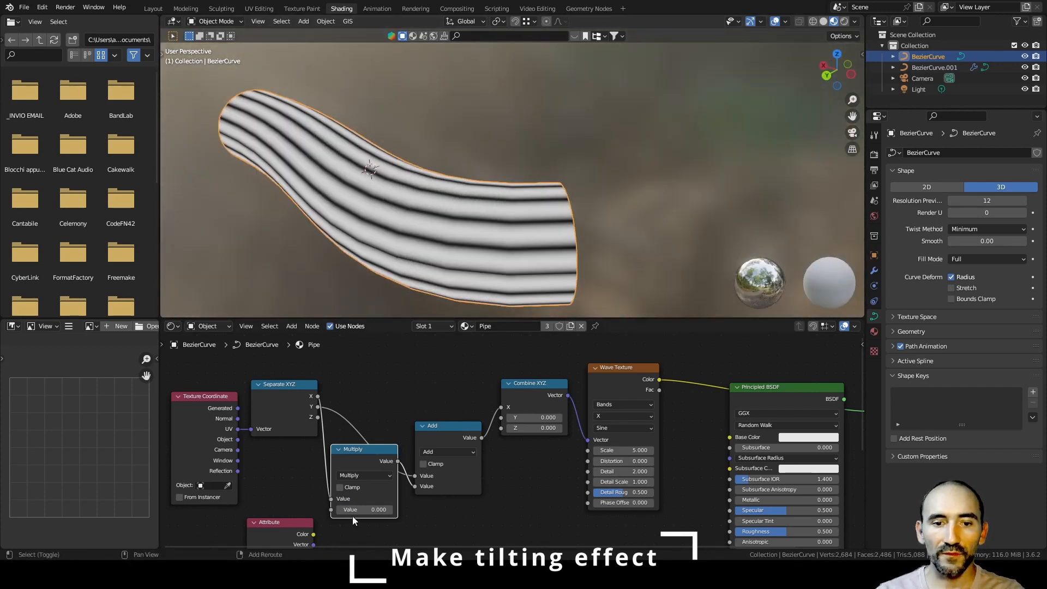
- Raise the Multiply value gradually to 1.170 to test how the stripes tilt
{"action": "left_click_drag", "start_coordinate": [364, 509], "coordinate": [437, 509]}
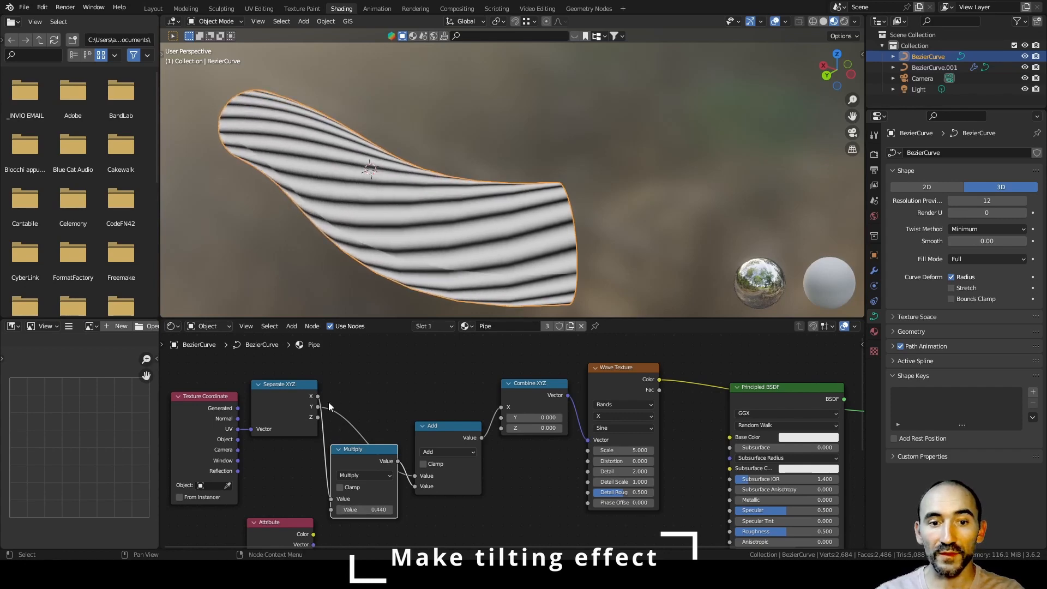
{"action": "left_click_drag", "start_coordinate": [365, 510], "coordinate": [445, 509]}
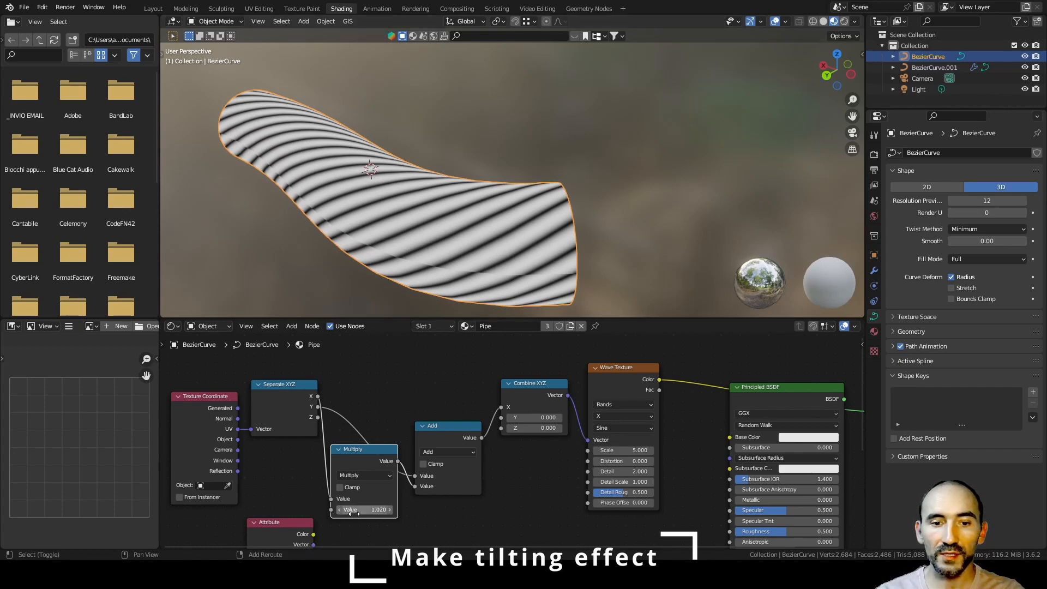
{"action": "left_click_drag", "start_coordinate": [364, 509], "coordinate": [388, 509]}
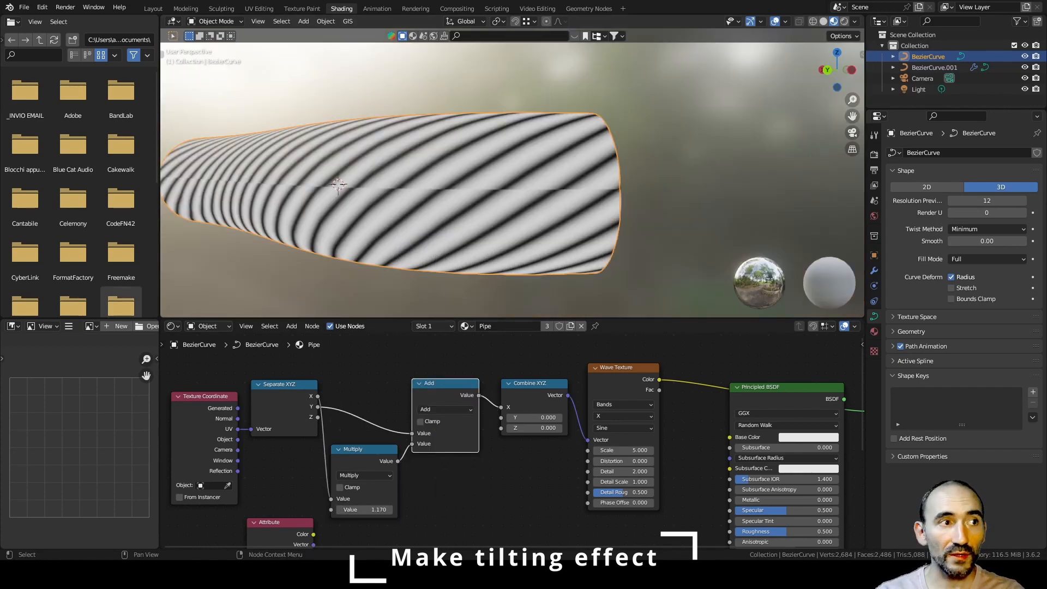
{"action": "left_click", "coordinate": [486, 480]}
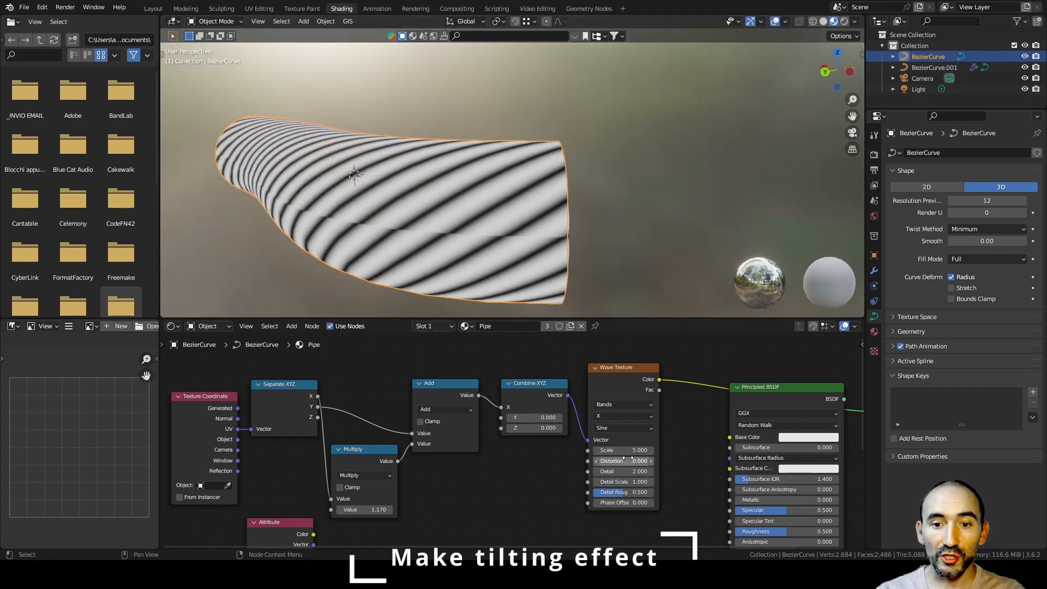
- Adjust the Wave Texture's Scale to 5.030 so the stripes line up at the pipe's seam
{"action": "left_click_drag", "start_coordinate": [628, 450], "coordinate": [639, 450]}
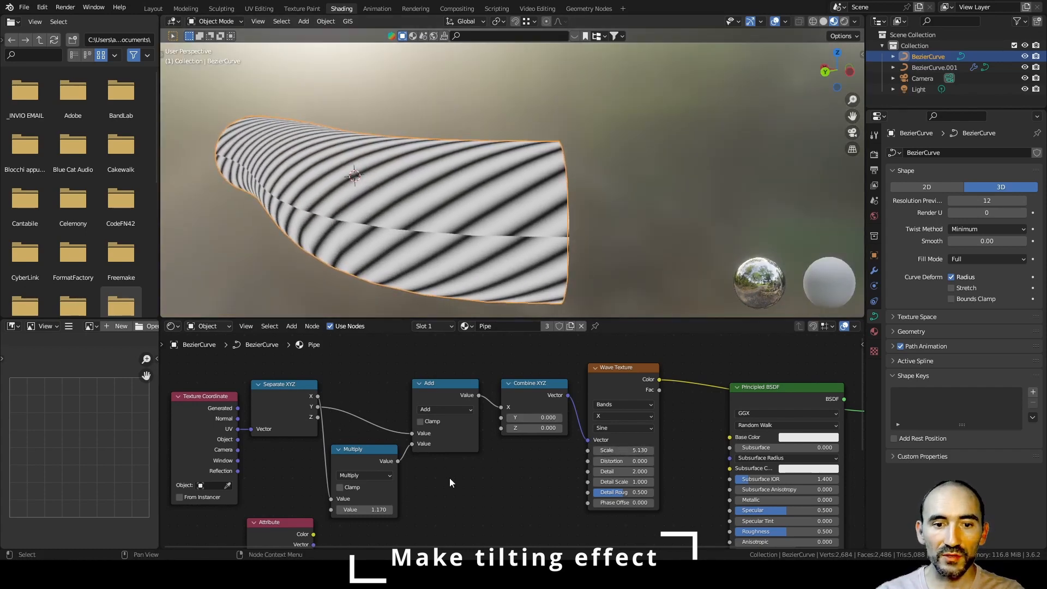
{"action": "scroll", "coordinate": [316, 489], "scroll_direction": "up", "scroll_amount": 1}
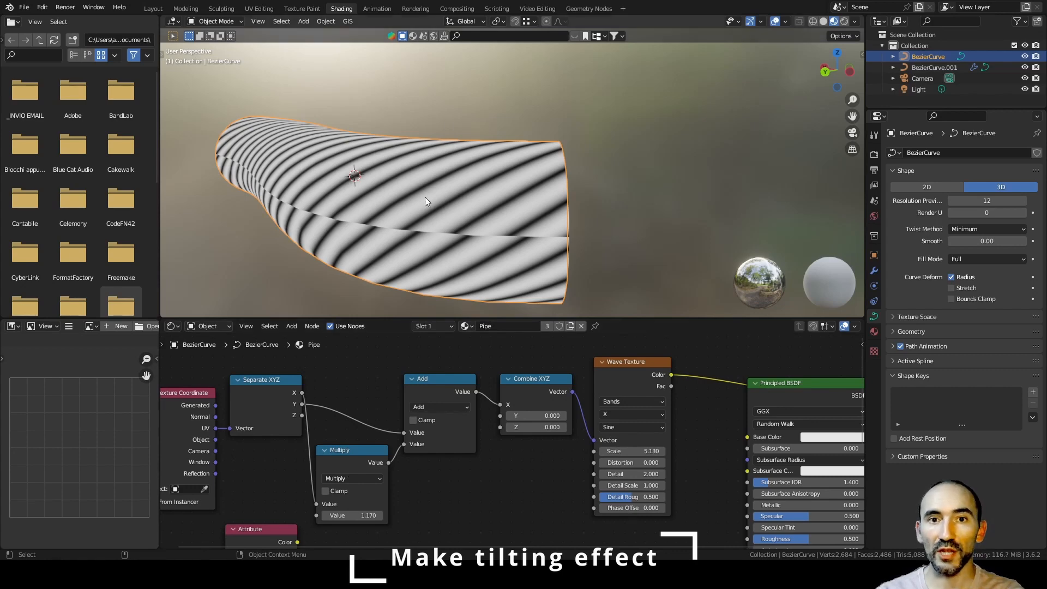
{"action": "scroll", "coordinate": [621, 443], "scroll_direction": "up", "scroll_amount": 2}
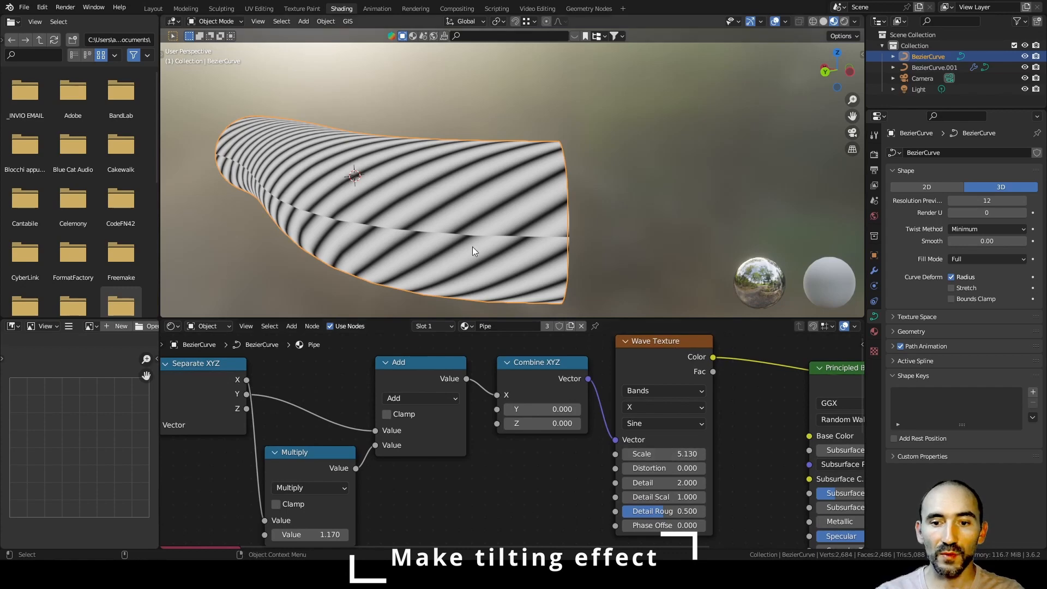
{"action": "mouse_move", "coordinate": [673, 449]}
{"action": "left_mouse_down"}
{"action": "mouse_move", "coordinate": [652, 448]}
{"action": "mouse_move", "coordinate": [672, 450]}
{"action": "left_mouse_up"}
- Set the Multiply value to 1.5 and inspect the tilted stripes up close around the pipe
{"action": "left_click", "coordinate": [312, 534]}
{"action": "type", "text": "1"}
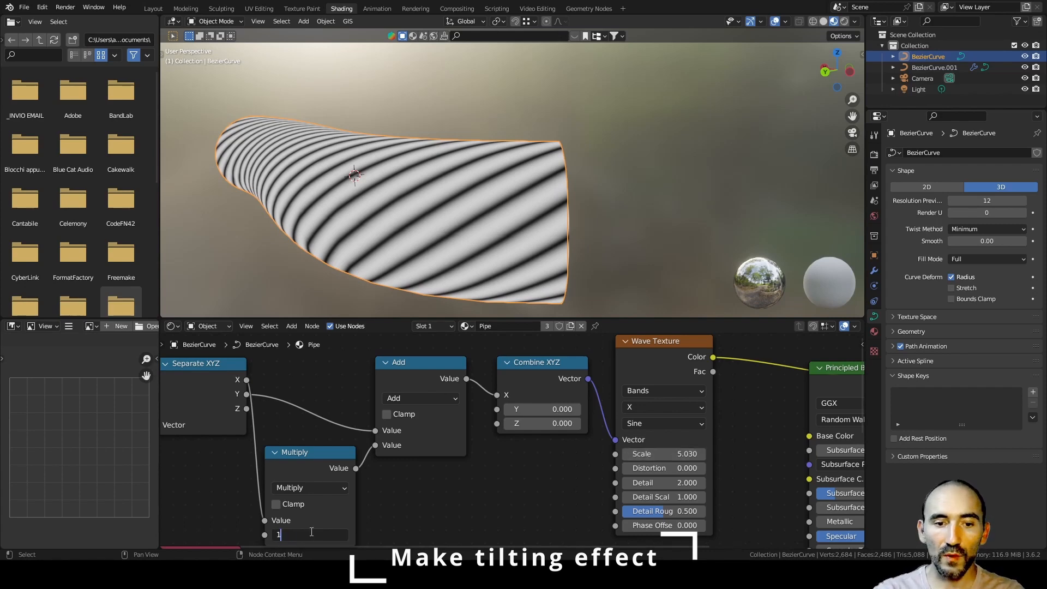
{"action": "type", "text": ".5"}
{"action": "key", "text": "Return"}
{"action": "mouse_move", "coordinate": [469, 256]}
{"action": "middle_mouse_down"}
{"action": "mouse_move", "coordinate": [510, 246]}
{"action": "mouse_move", "coordinate": [481, 243]}
{"action": "middle_mouse_up"}
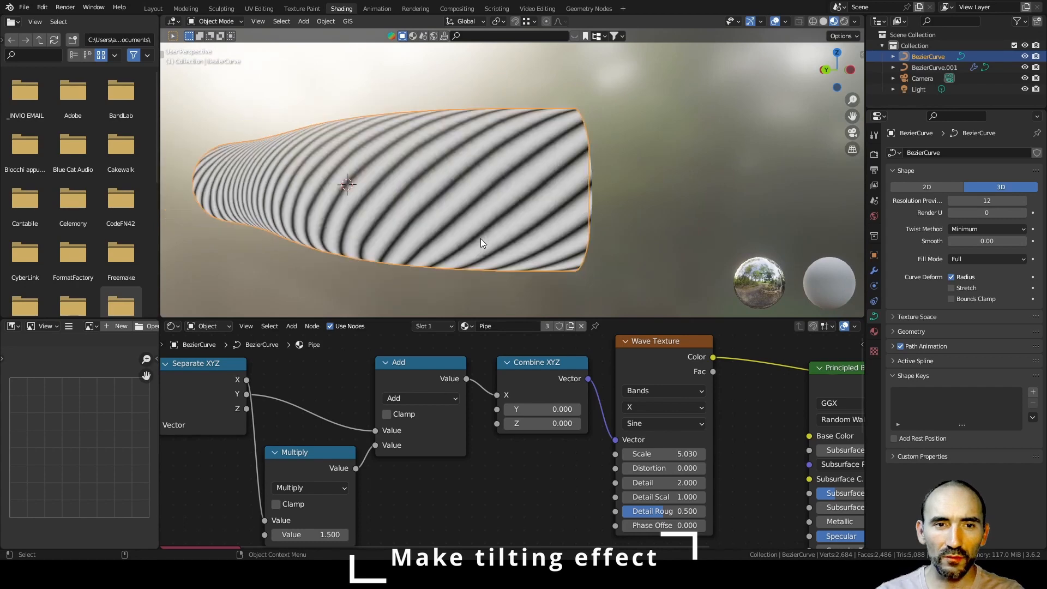
{"action": "middle_click_drag", "start_coordinate": [460, 192], "coordinate": [529, 191]}
{"action": "scroll", "coordinate": [530, 192], "scroll_direction": "down", "scroll_amount": 4}
{"action": "scroll", "coordinate": [530, 189], "scroll_direction": "up", "scroll_amount": 4}
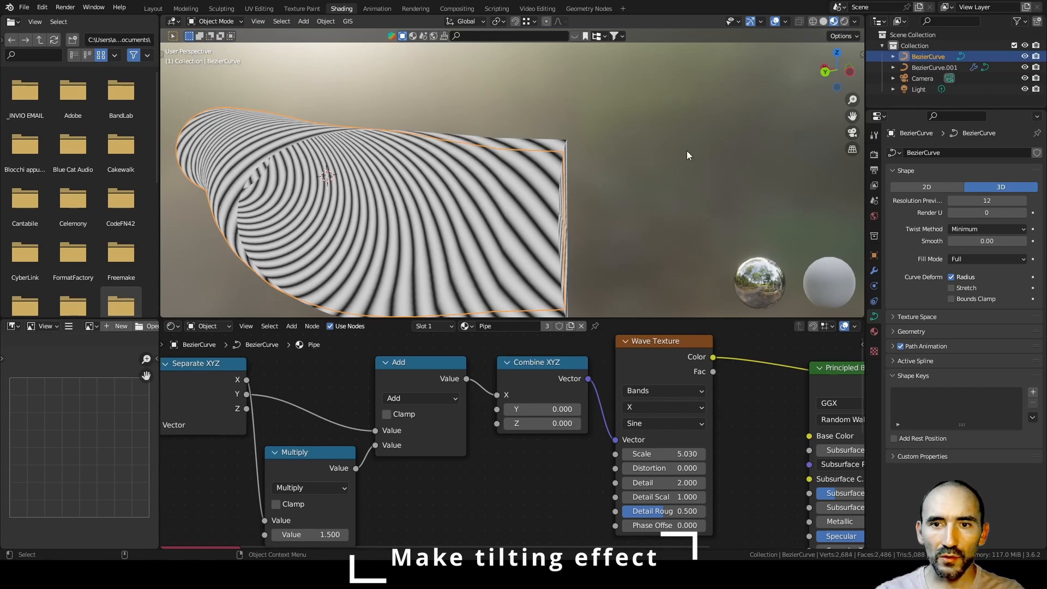
- Set the 3D view's Clip Start to 0.01 mm, deselect the pipe, and check it for close-up clipping
{"action": "key", "text": "n"}
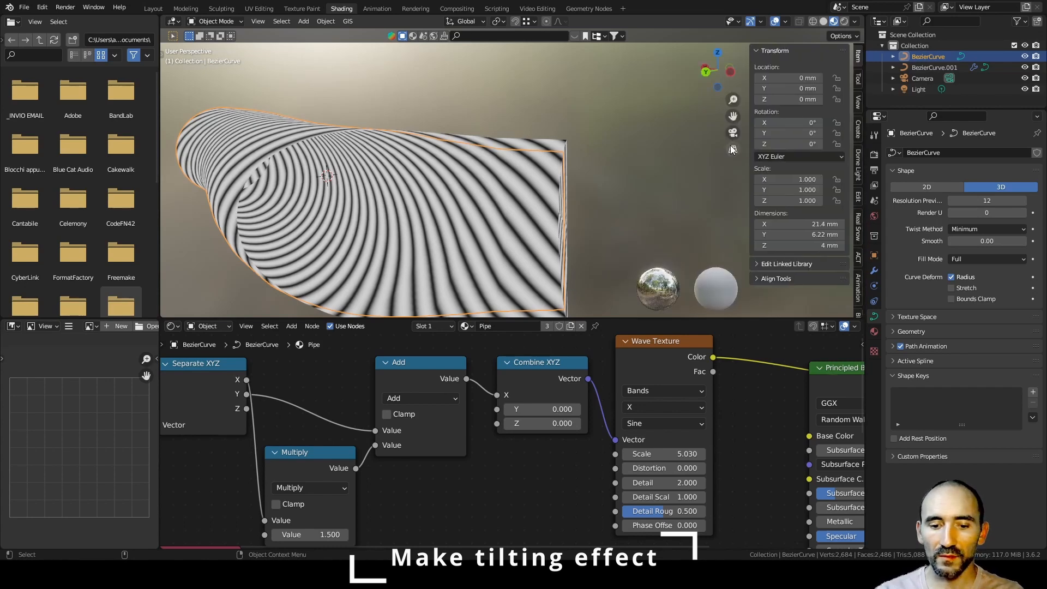
{"action": "left_click", "coordinate": [858, 102]}
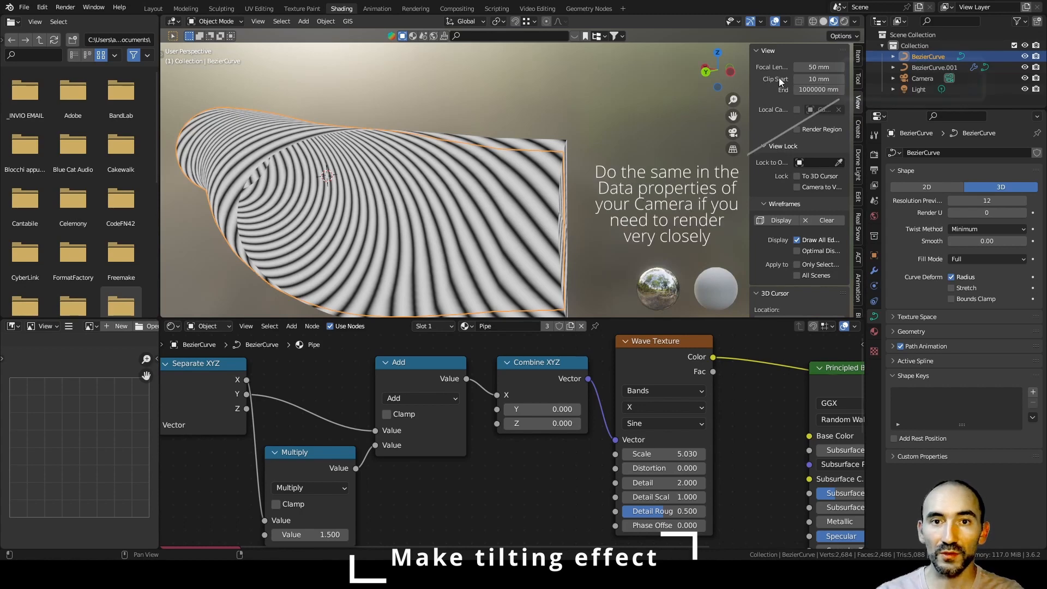
{"action": "left_click", "coordinate": [819, 79]}
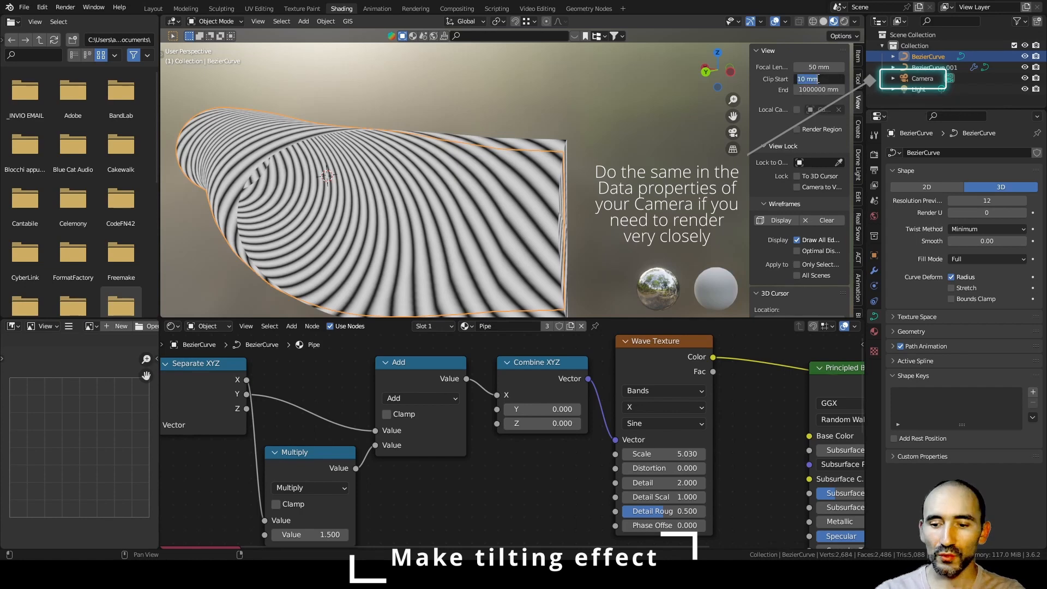
{"action": "type", "text": "0.01"}
{"action": "key", "text": "Return"}
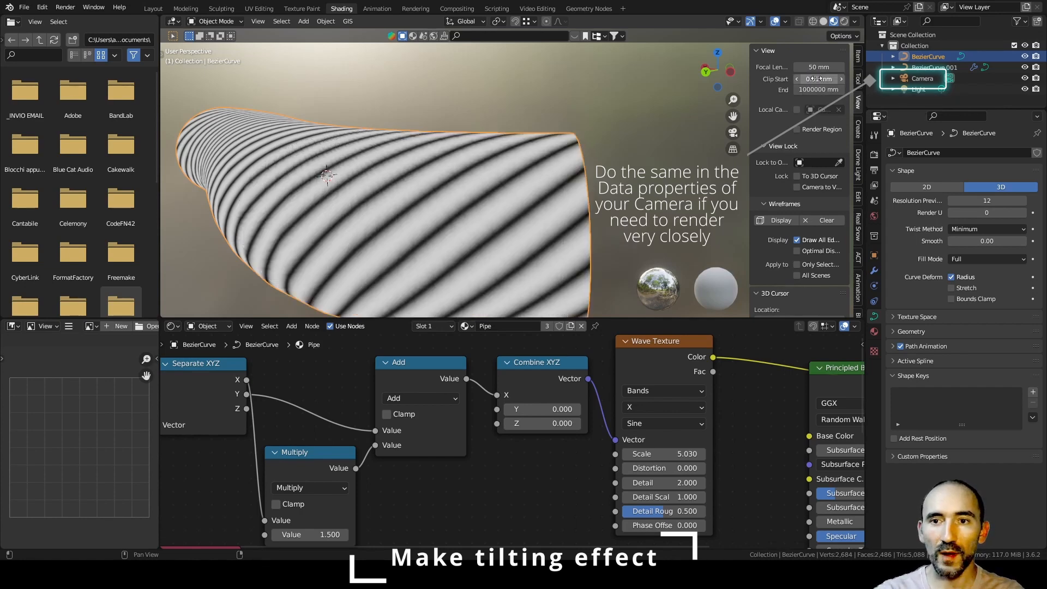
{"action": "left_click", "coordinate": [611, 184]}
{"action": "middle_click_drag", "start_coordinate": [612, 185], "coordinate": [560, 185], "text": "ctrl"}
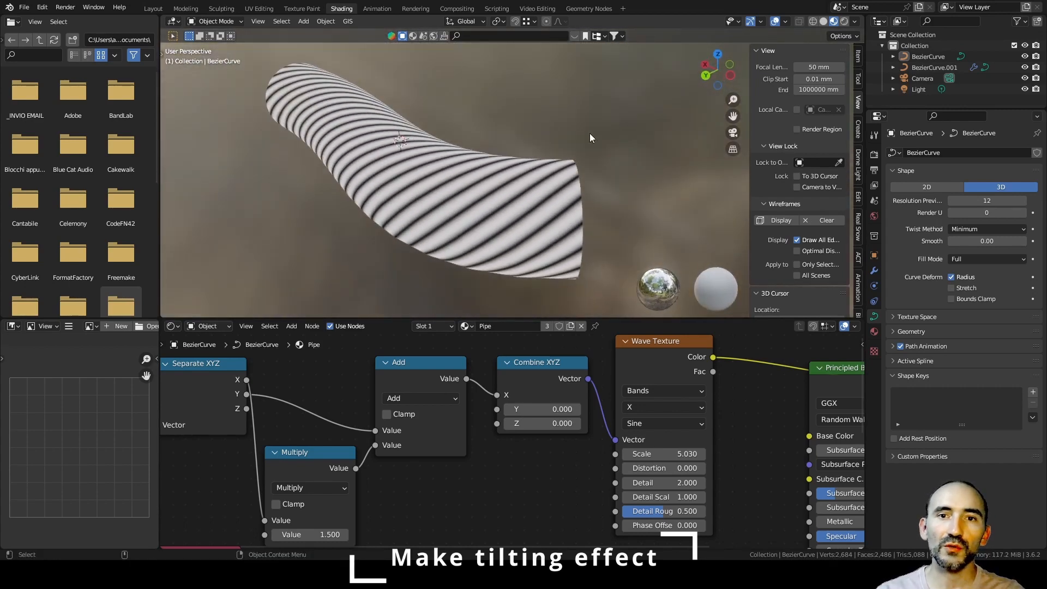
- Try inserting a Set Curve Tilt node after Group Input in the second pipe's geometry nodes, moving Spline Parameter beside it
{"action": "left_click", "coordinate": [592, 9]}
{"action": "left_click", "coordinate": [613, 107]}
{"action": "scroll", "coordinate": [349, 402], "scroll_direction": "up", "scroll_amount": 2}
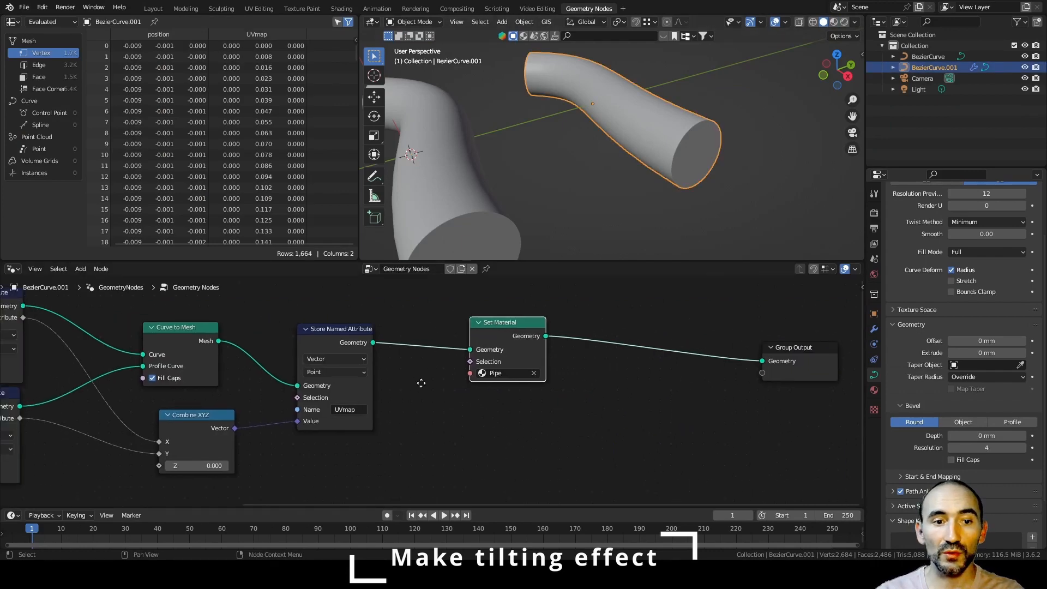
{"action": "middle_click_drag", "start_coordinate": [349, 402], "coordinate": [633, 385]}
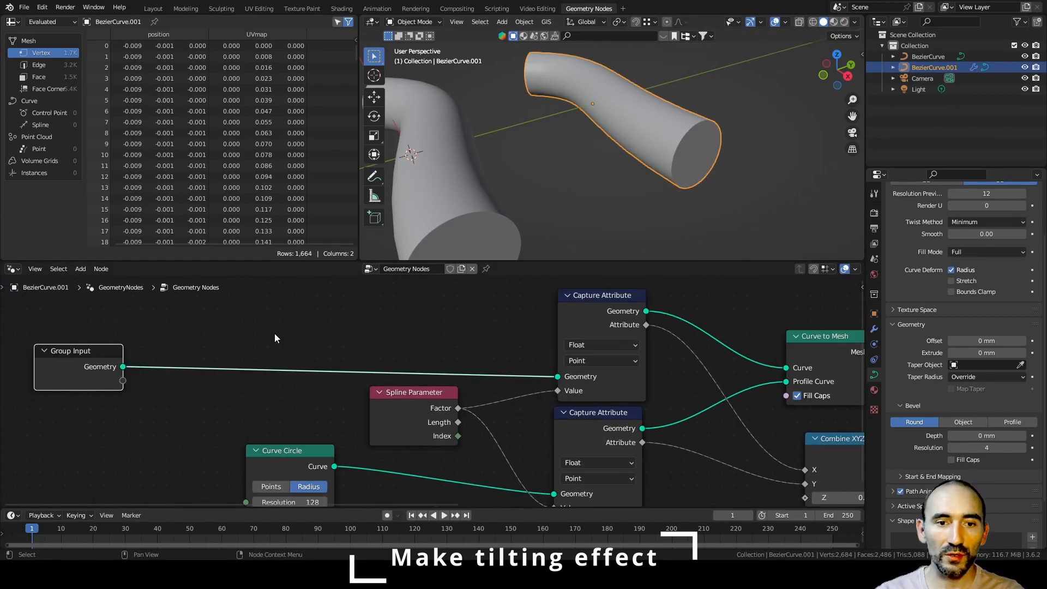
{"action": "left_click", "coordinate": [274, 333]}
{"action": "key", "text": "shift+a"}
{"action": "type", "text": "sset ti"}
{"action": "key", "text": "Return"}
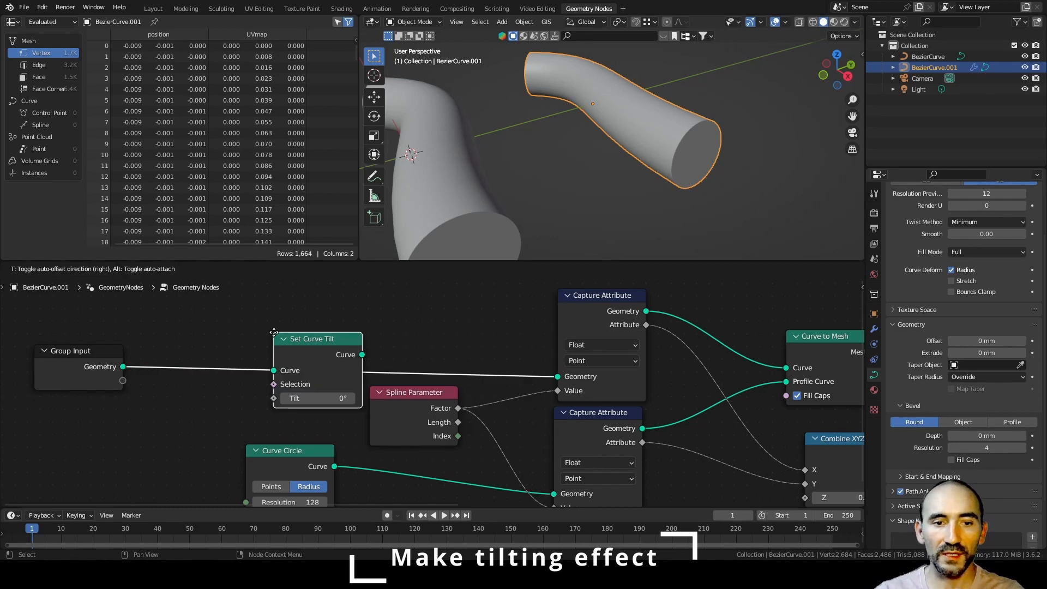
{"action": "left_click", "coordinate": [270, 315]}
{"action": "left_click_drag", "start_coordinate": [414, 411], "coordinate": [166, 414]}
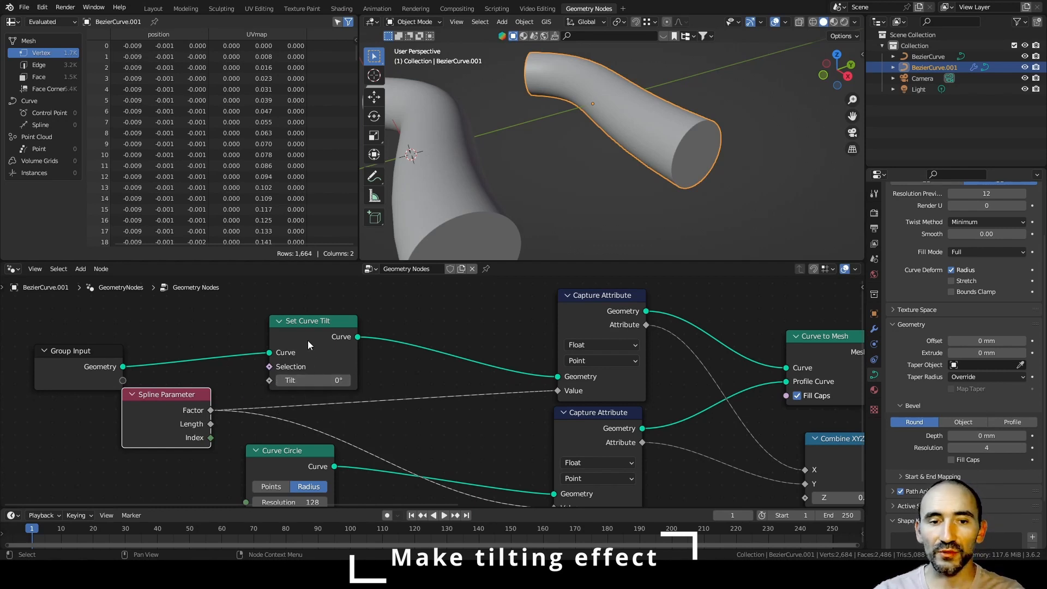
{"action": "left_click", "coordinate": [292, 343]}
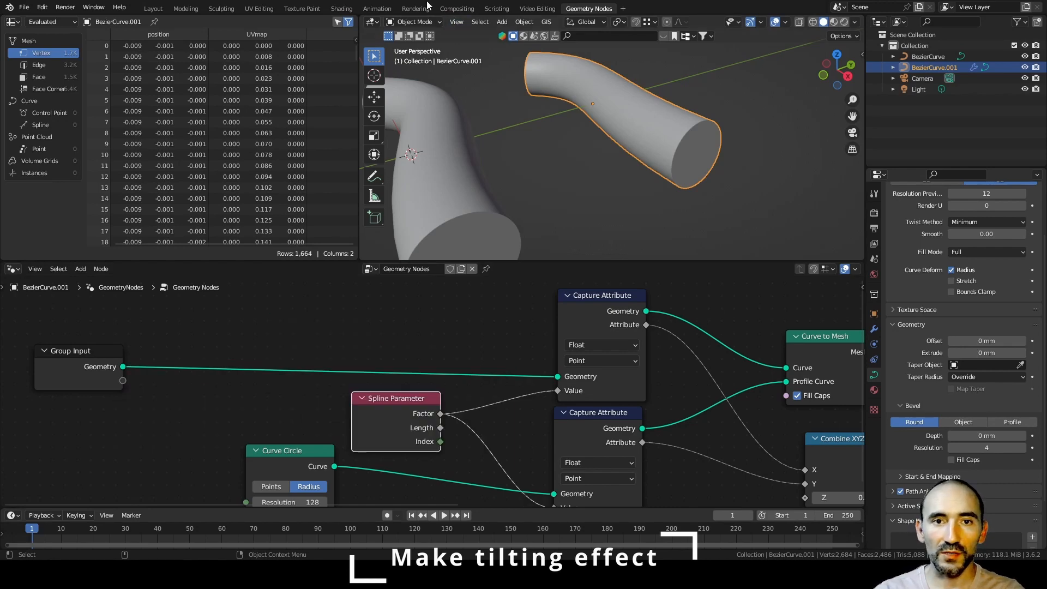
- Return to the Pipe material's shader nodes, save the file, and check how the geometry nodes pipe is shaded
{"action": "left_click", "coordinate": [341, 9]}
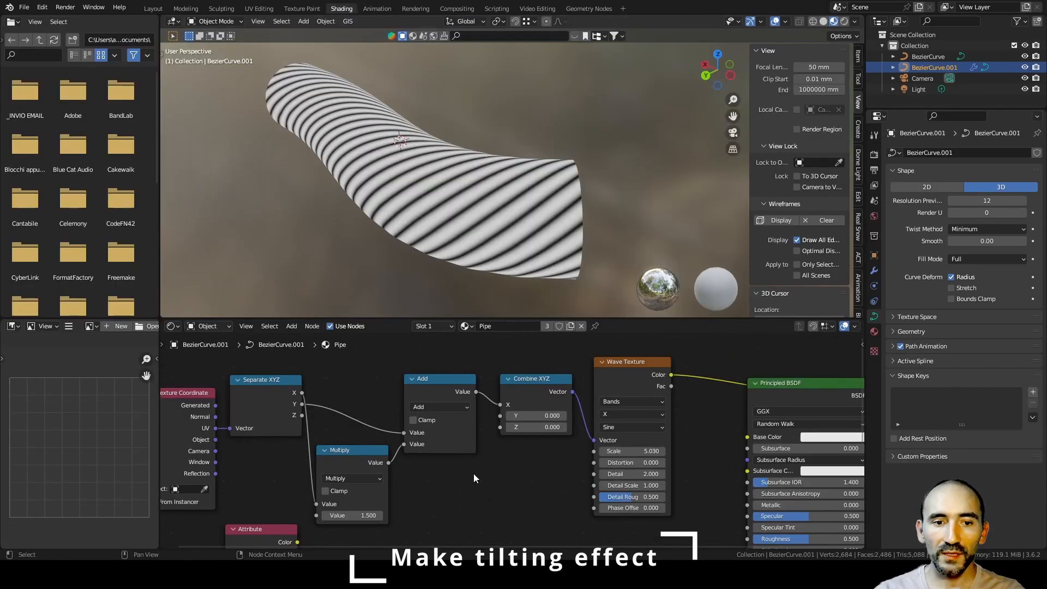
{"action": "key", "text": "ctrl+s"}
{"action": "middle_click_drag", "start_coordinate": [380, 454], "coordinate": [392, 386]}
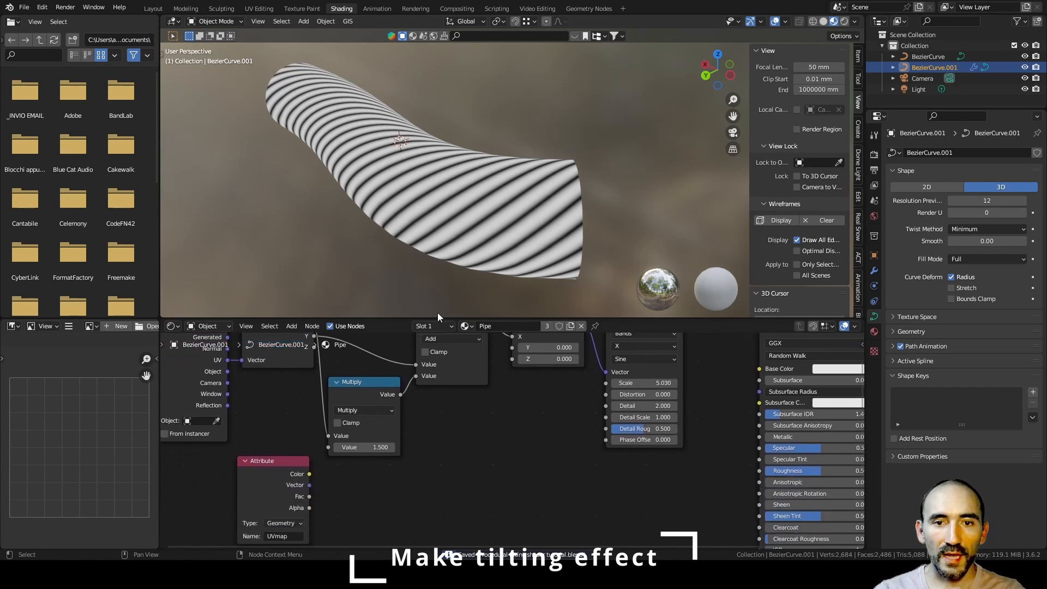
{"action": "scroll", "coordinate": [486, 199], "scroll_direction": "down", "scroll_amount": 4}
{"action": "middle_click_drag", "start_coordinate": [359, 225], "coordinate": [381, 194]}
{"action": "scroll", "coordinate": [544, 184], "scroll_direction": "up", "scroll_amount": 2}
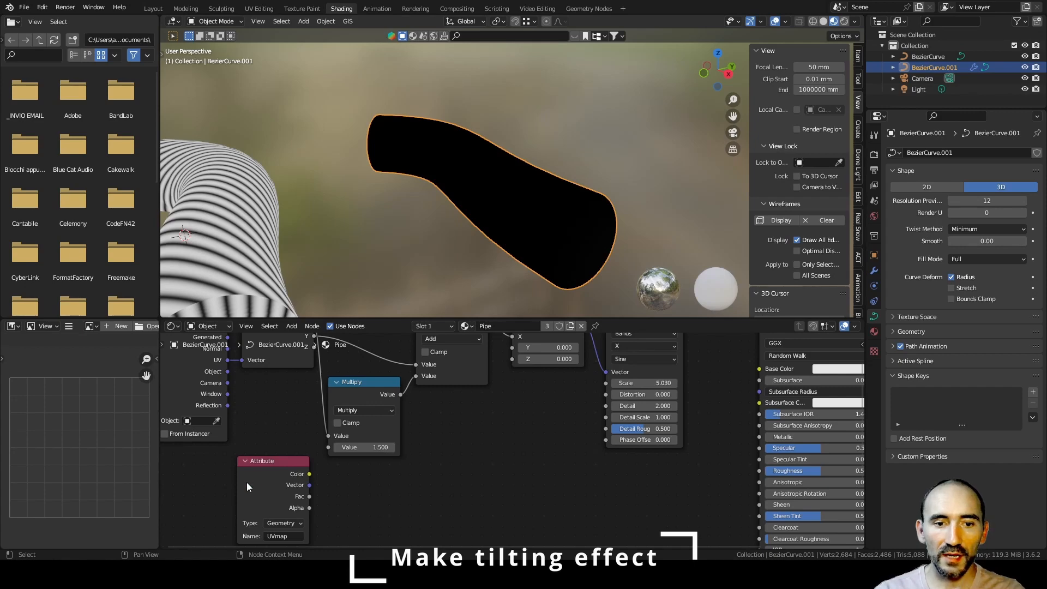
- Place the UVmap Attribute node below Texture Coordinate and connect its Vector output to Separate XYZ
{"action": "left_click_drag", "start_coordinate": [256, 477], "coordinate": [166, 465]}
{"action": "middle_click_drag", "start_coordinate": [201, 466], "coordinate": [277, 450]}
{"action": "scroll", "coordinate": [267, 494], "scroll_direction": "up", "scroll_amount": 1}
{"action": "scroll", "coordinate": [253, 507], "scroll_direction": "down", "scroll_amount": 1}
{"action": "scroll", "coordinate": [254, 506], "scroll_direction": "down", "scroll_amount": 1}
{"action": "middle_click_drag", "start_coordinate": [356, 392], "coordinate": [324, 469]}
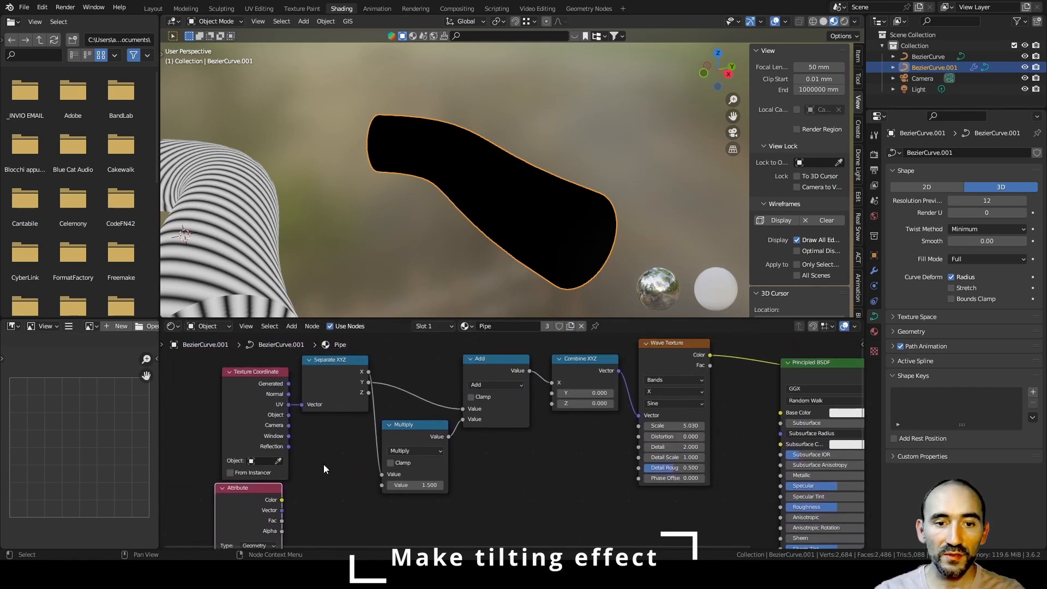
{"action": "left_click_drag", "start_coordinate": [282, 510], "coordinate": [305, 402]}
{"action": "middle_click_drag", "start_coordinate": [535, 229], "coordinate": [356, 173]}
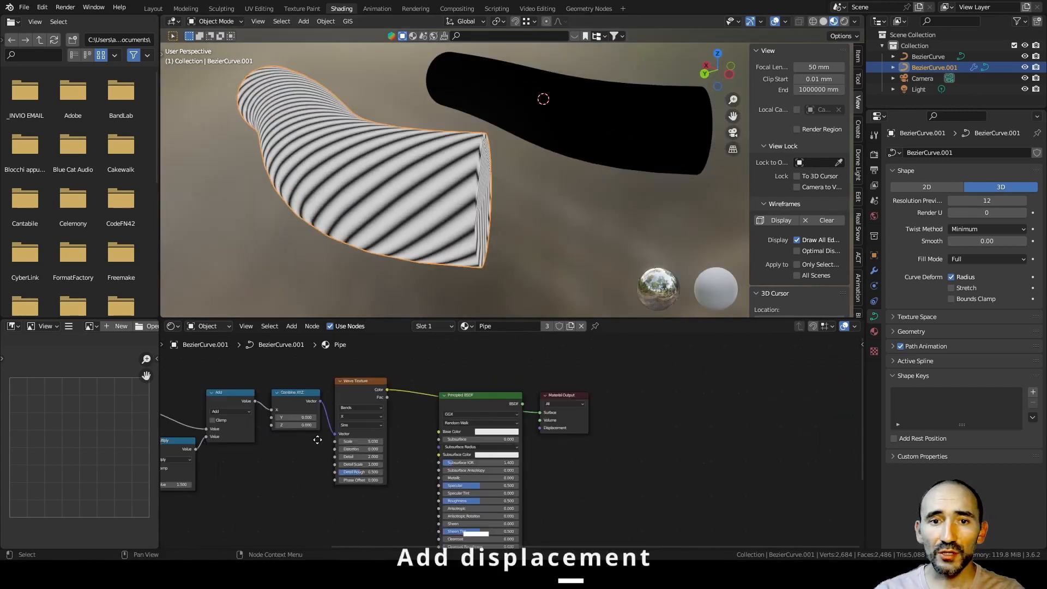
- Move the Material Output farther along and the Principled BSDF lower to make room in the node graph
{"action": "left_click_drag", "start_coordinate": [574, 393], "coordinate": [709, 360]}
{"action": "scroll", "coordinate": [628, 417], "scroll_direction": "up", "scroll_amount": 2}
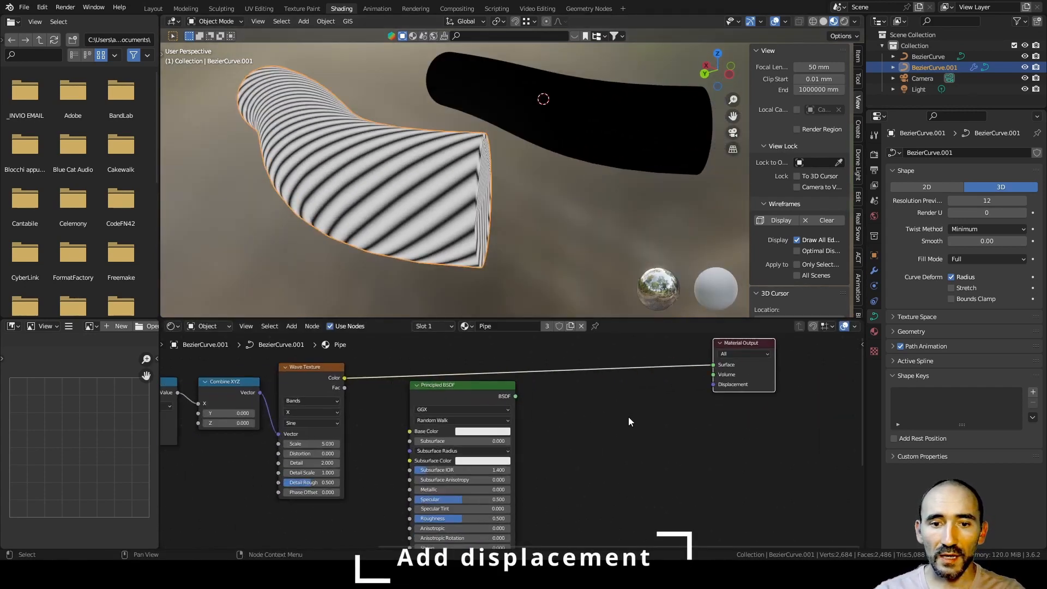
{"action": "middle_click_drag", "start_coordinate": [629, 417], "coordinate": [466, 418]}
{"action": "left_click_drag", "start_coordinate": [327, 399], "coordinate": [344, 448]}
{"action": "left_click", "coordinate": [472, 452]}
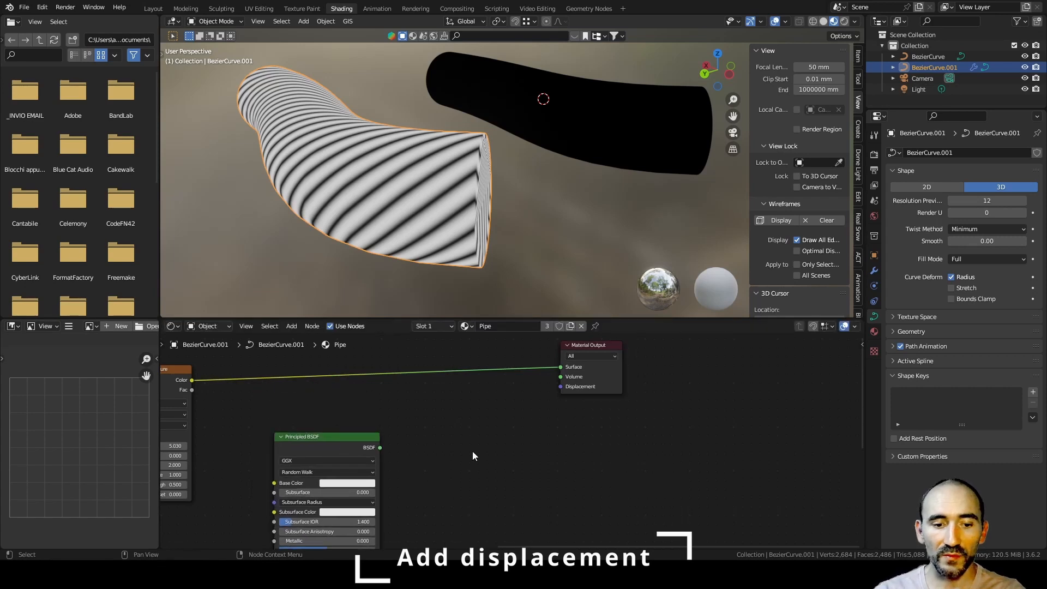
- Add a Displacement node with the Wave Texture's Fac feeding its Scale, and link it to the Material Output's Displacement
{"action": "left_click_drag", "start_coordinate": [192, 380], "coordinate": [504, 408]}
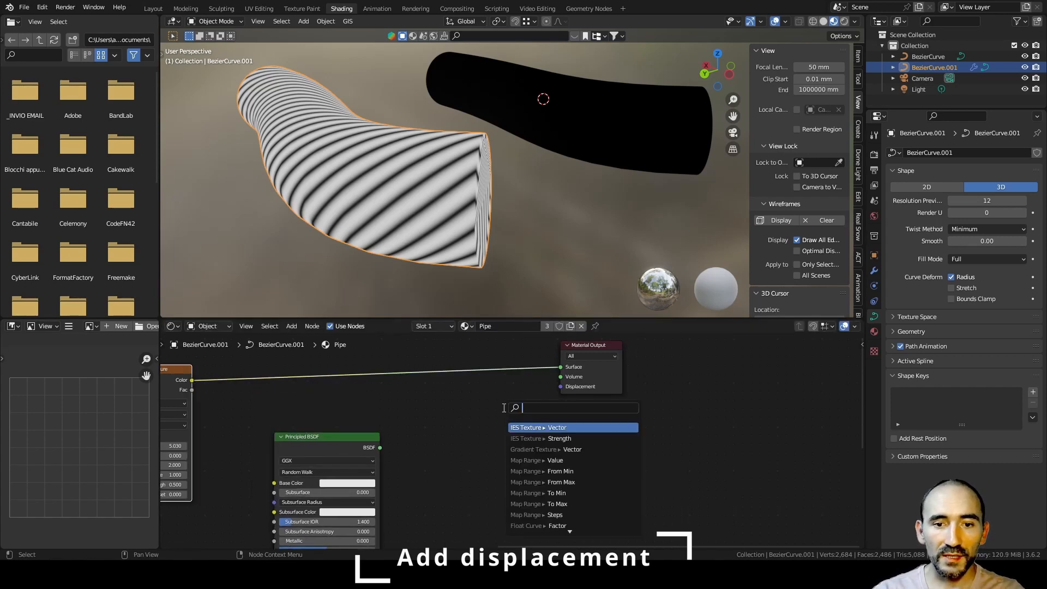
{"action": "type", "text": "displa"}
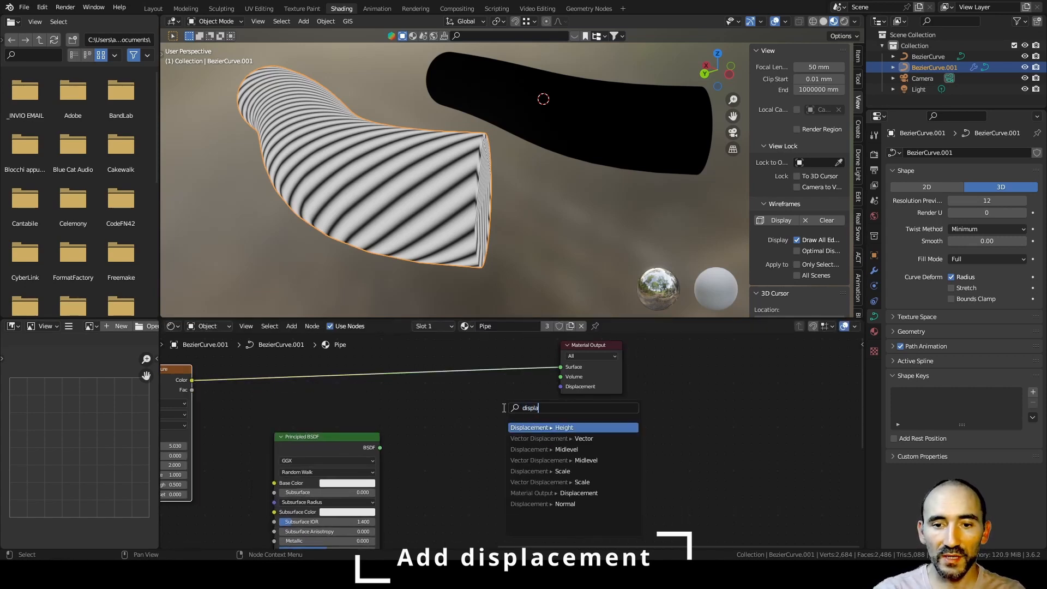
{"action": "left_click", "coordinate": [540, 472]}
{"action": "left_click", "coordinate": [489, 463]}
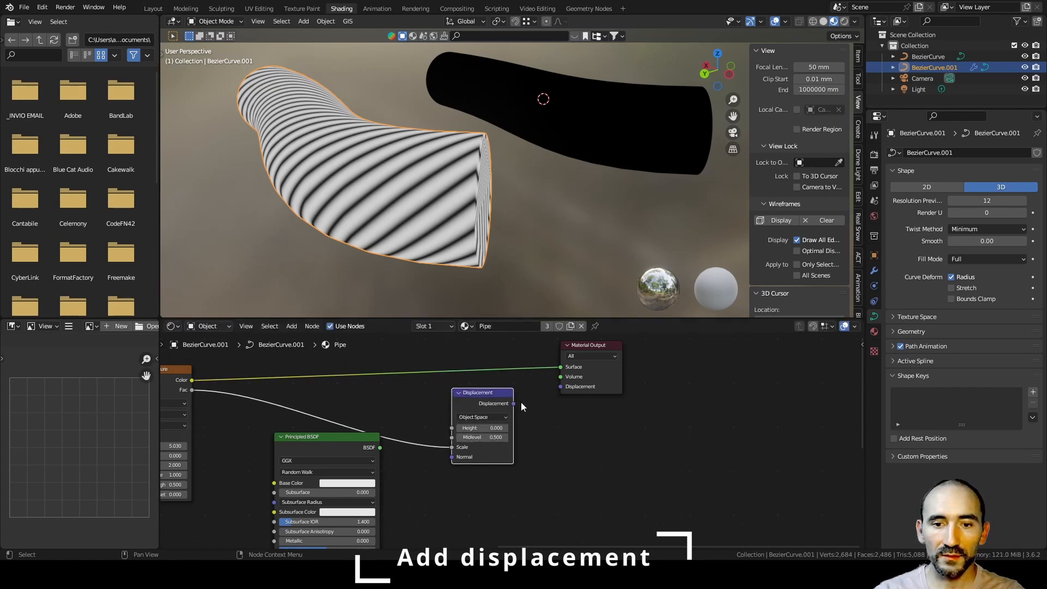
{"action": "left_click_drag", "start_coordinate": [514, 404], "coordinate": [564, 384]}
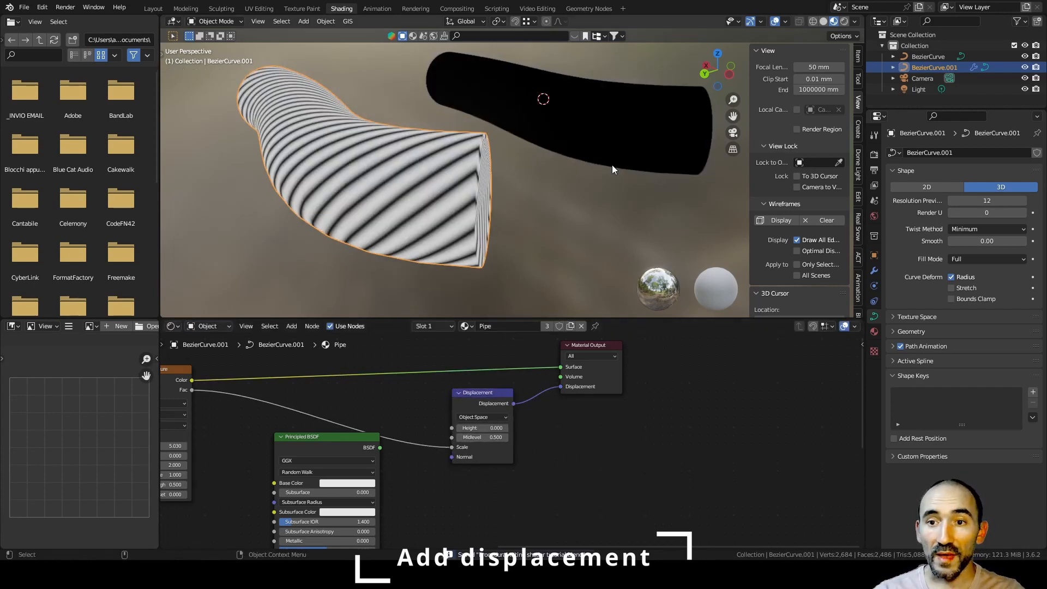
- Change the Pipe material's surface displacement method to Displacement Only and save the file
{"action": "left_click", "coordinate": [874, 155]}
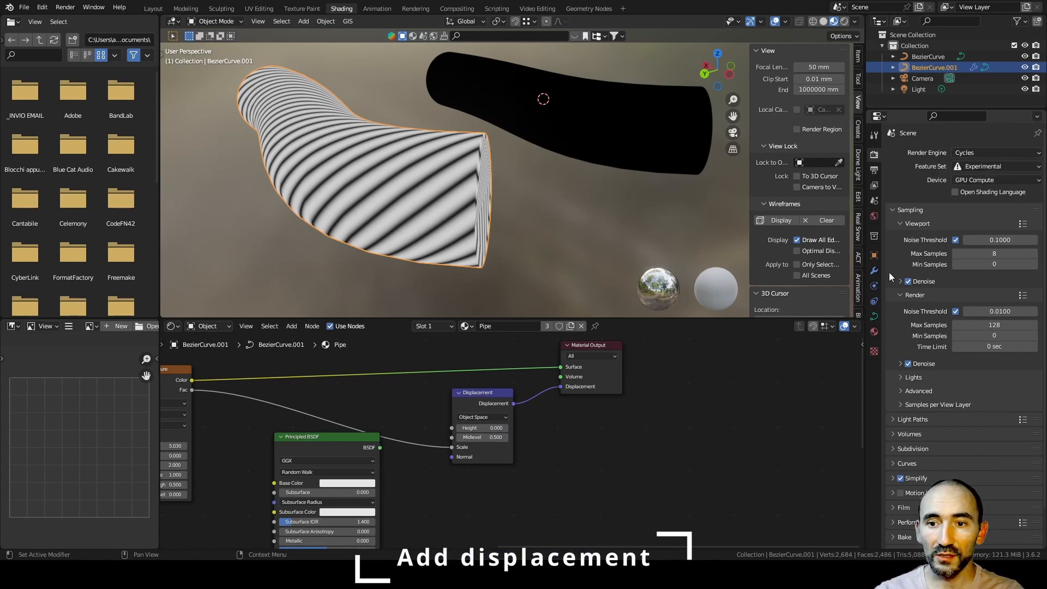
{"action": "left_click", "coordinate": [874, 331]}
{"action": "scroll", "coordinate": [922, 339], "scroll_direction": "down", "scroll_amount": 2}
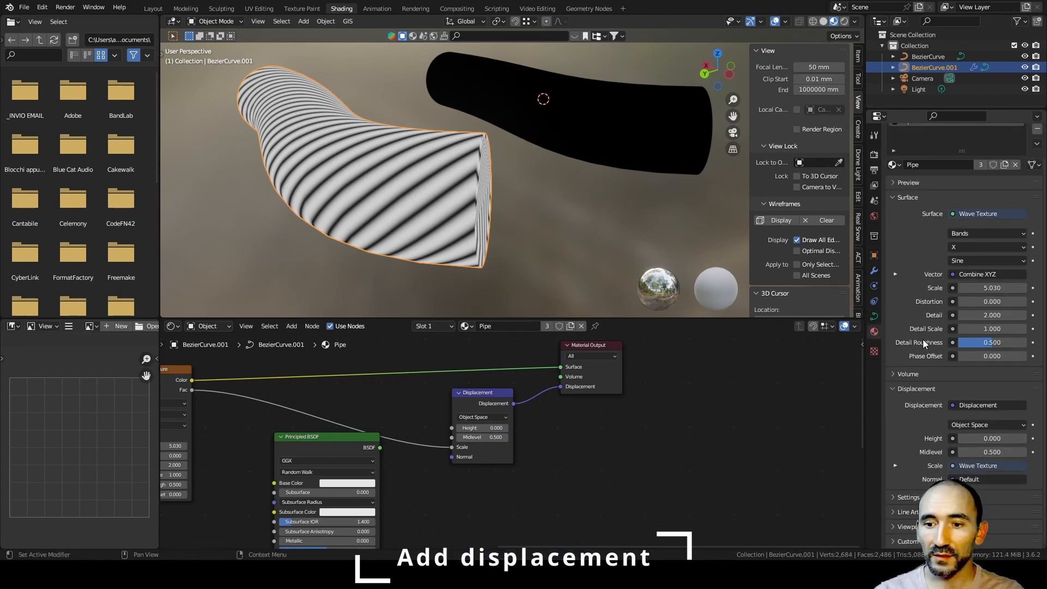
{"action": "left_click", "coordinate": [916, 498]}
{"action": "scroll", "coordinate": [921, 473], "scroll_direction": "down", "scroll_amount": 8}
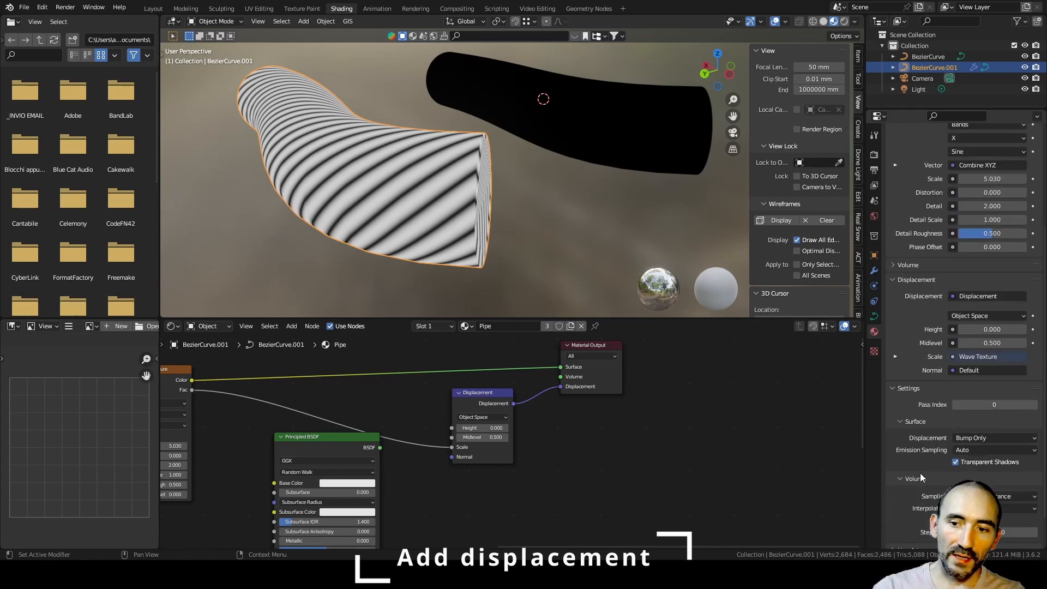
{"action": "left_click", "coordinate": [996, 400]}
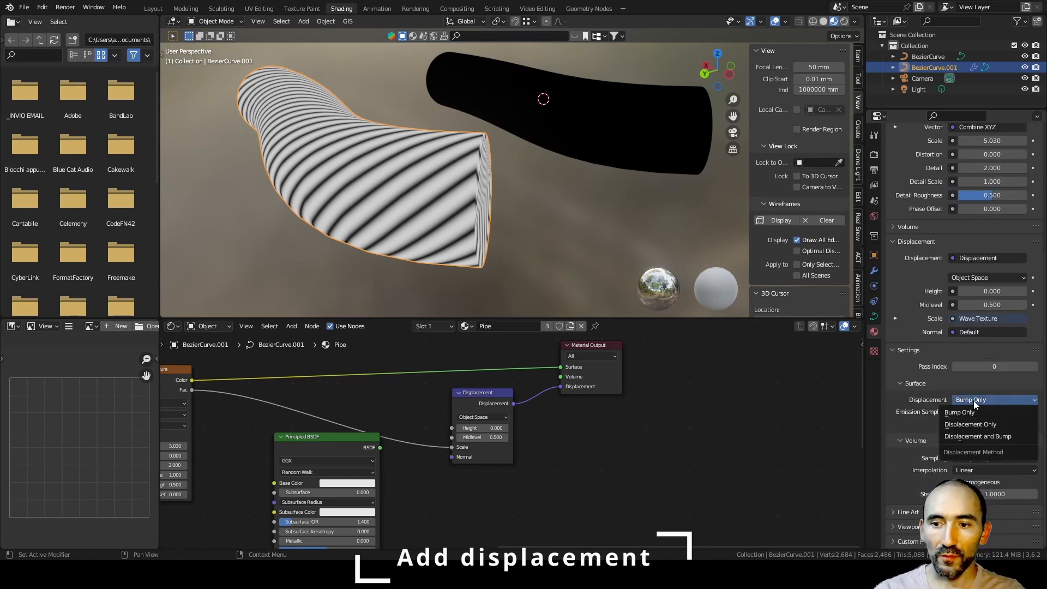
{"action": "left_click", "coordinate": [990, 429]}
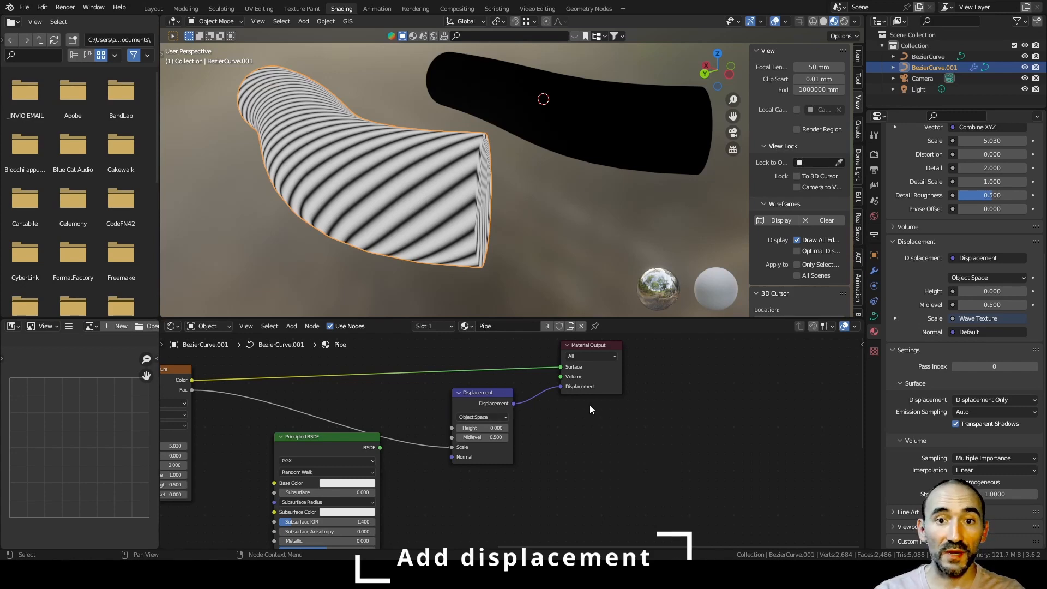
{"action": "key", "text": "ctrl+s"}
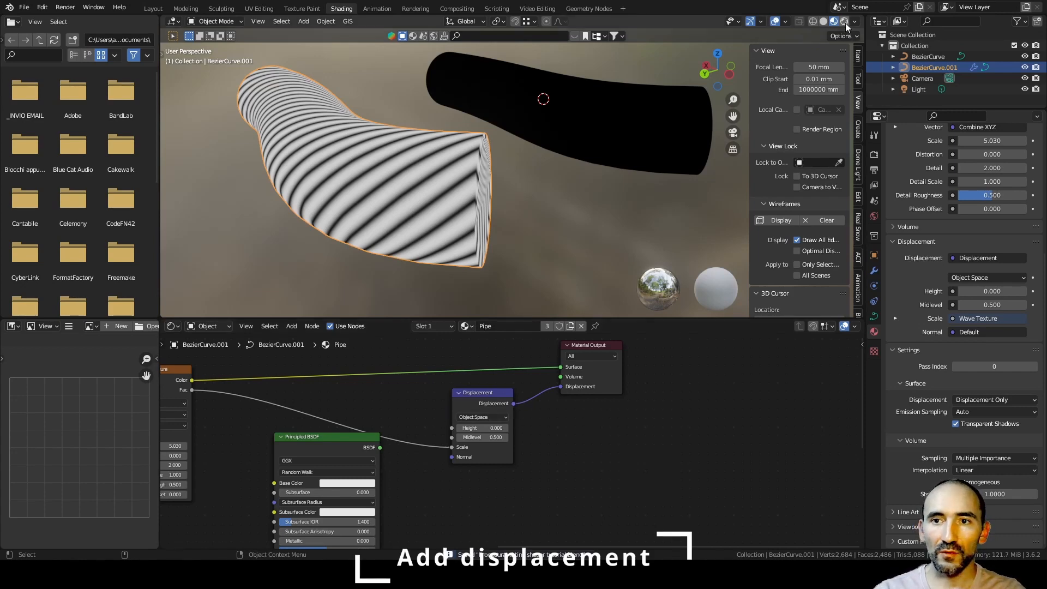
- In rendered shading, reroute the Wave Texture's Fac to the Displacement node's Height and set its Scale to 0.001
{"action": "left_click", "coordinate": [846, 21]}
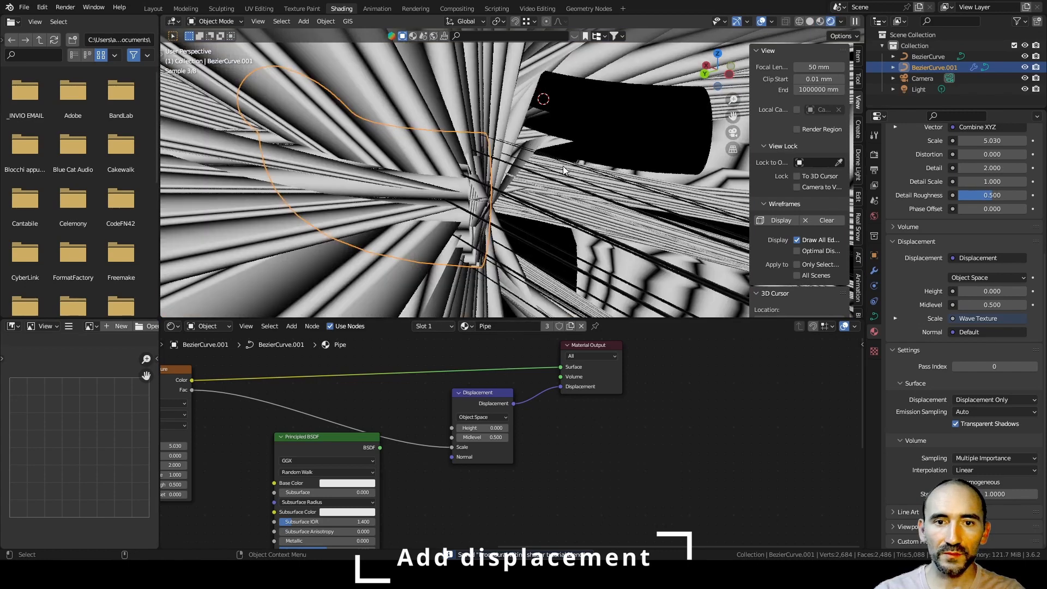
{"action": "scroll", "coordinate": [495, 459], "scroll_direction": "up", "scroll_amount": 3}
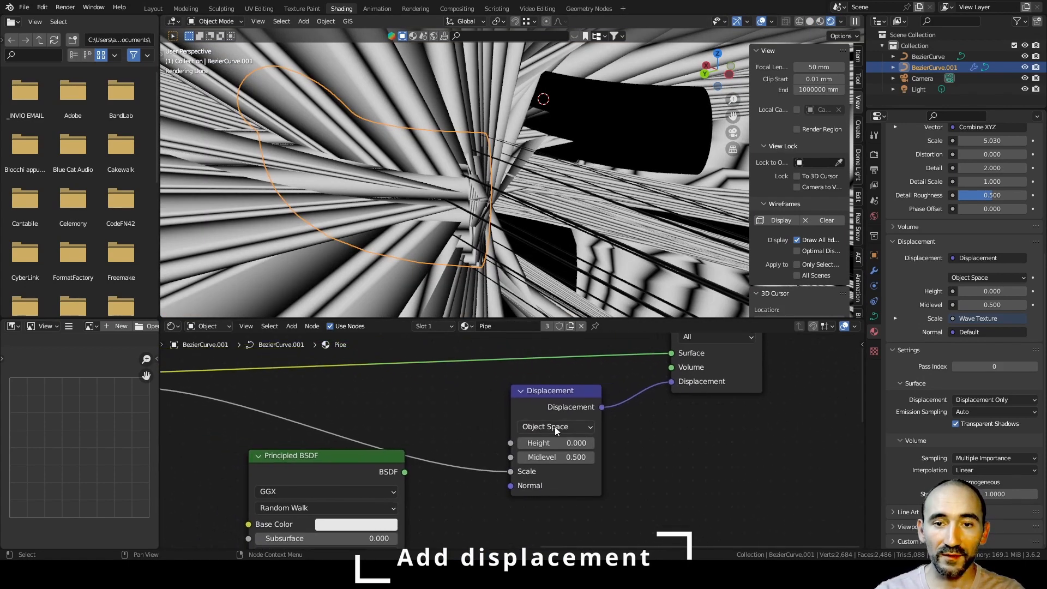
{"action": "left_click_drag", "start_coordinate": [510, 471], "coordinate": [510, 442]}
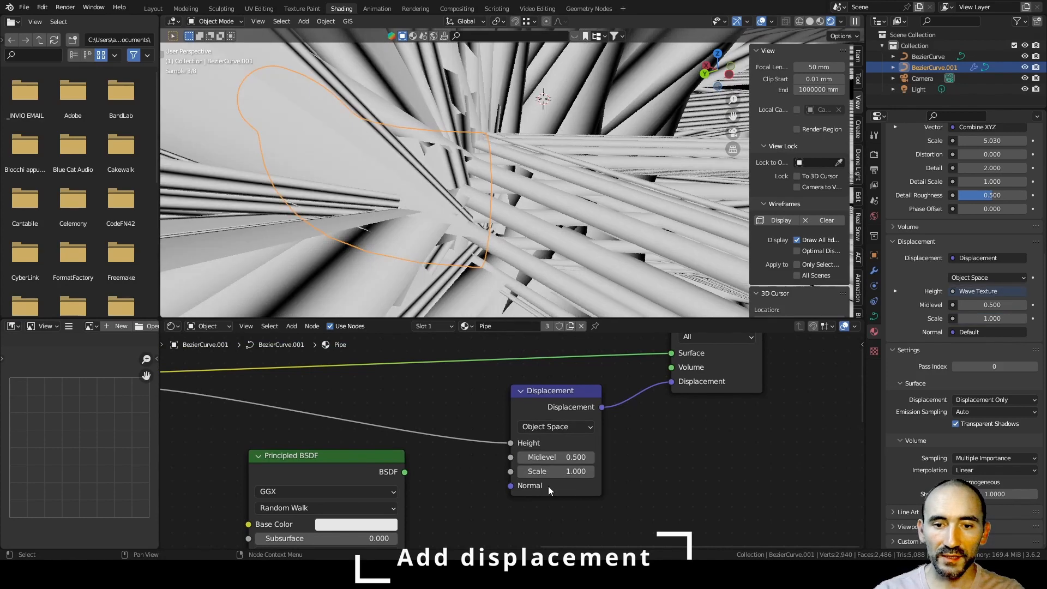
{"action": "left_click", "coordinate": [555, 472]}
{"action": "type", "text": "0"}
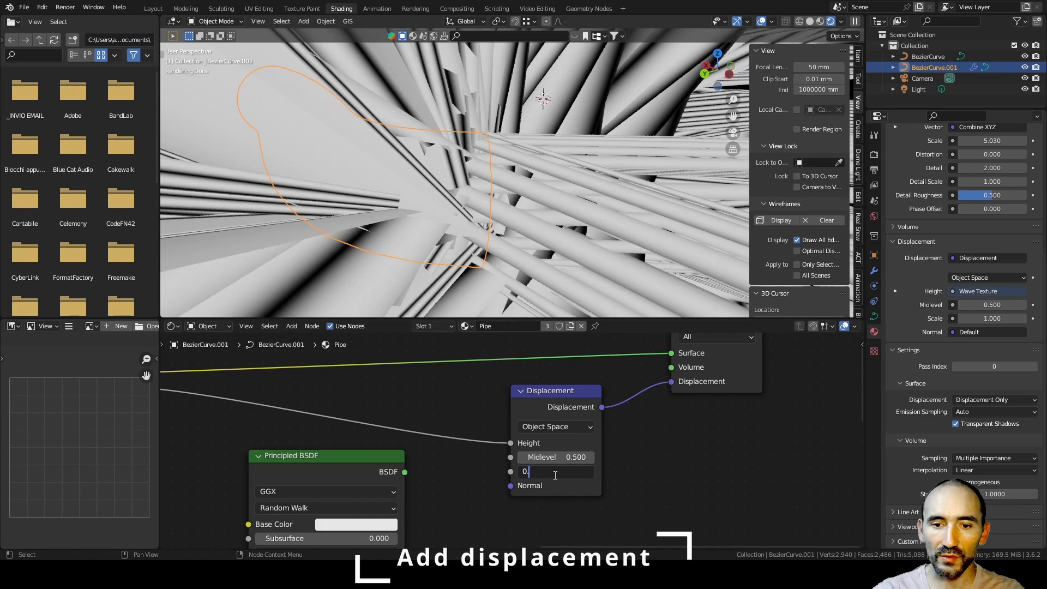
{"action": "type", "text": ".001"}
{"action": "key", "text": "Return"}
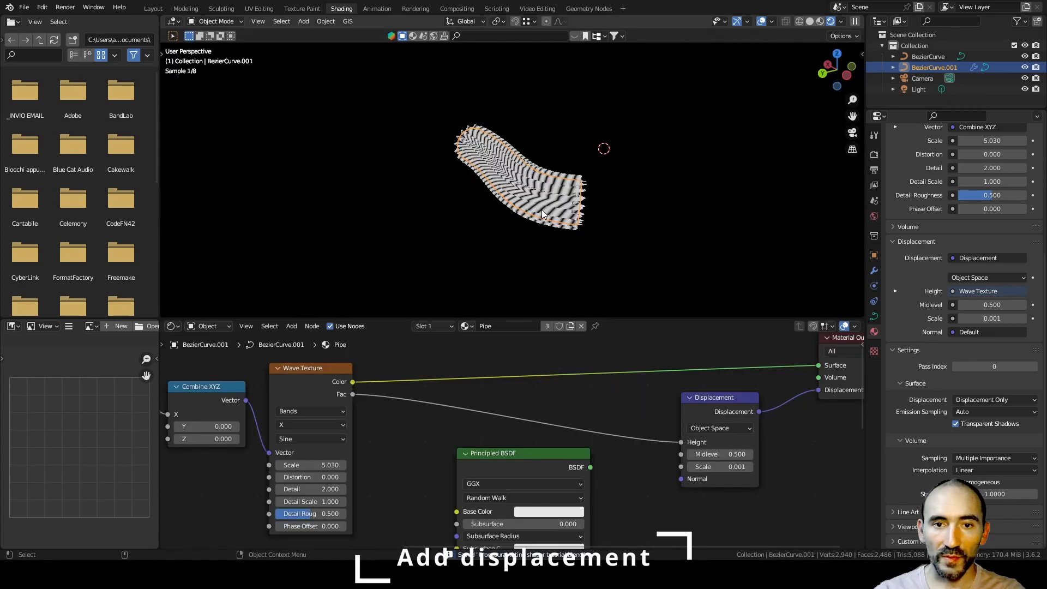
- Add a Subdivision Surface modifier below the GeometryNodes modifier and enable Adaptive Subdivision
{"action": "scroll", "coordinate": [552, 195], "scroll_direction": "up", "scroll_amount": 3}
{"action": "middle_click_drag", "start_coordinate": [600, 183], "coordinate": [845, 263]}
{"action": "left_click", "coordinate": [875, 271]}
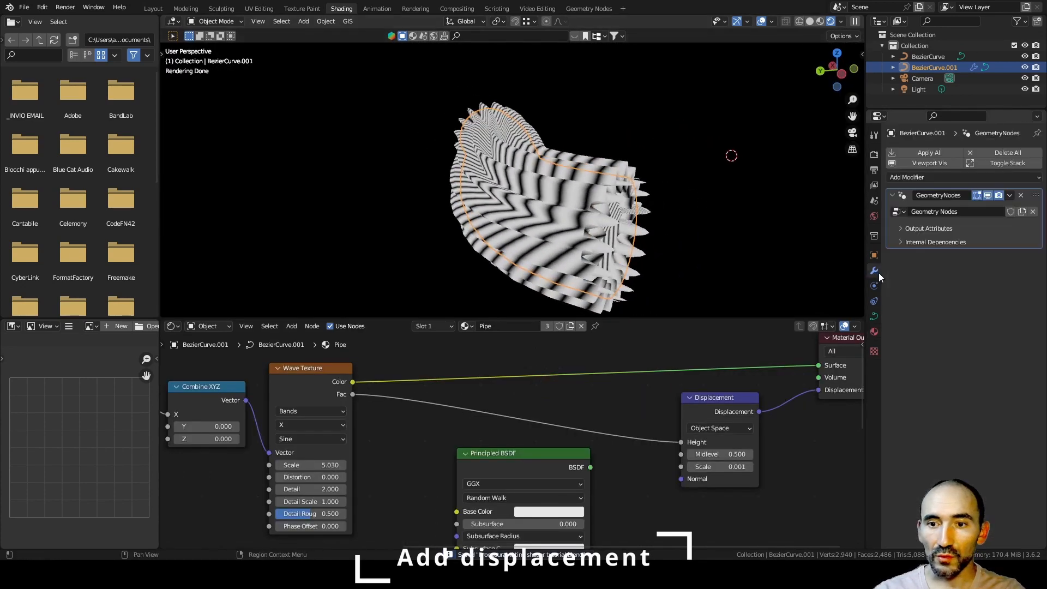
{"action": "left_click", "coordinate": [925, 177]}
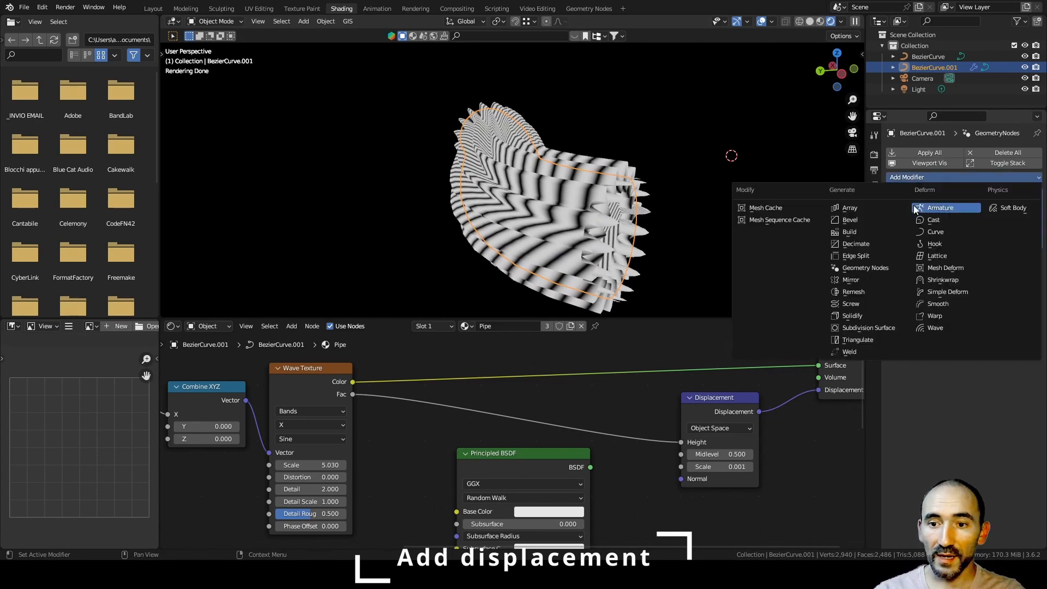
{"action": "left_click", "coordinate": [881, 332]}
{"action": "left_click", "coordinate": [973, 286]}
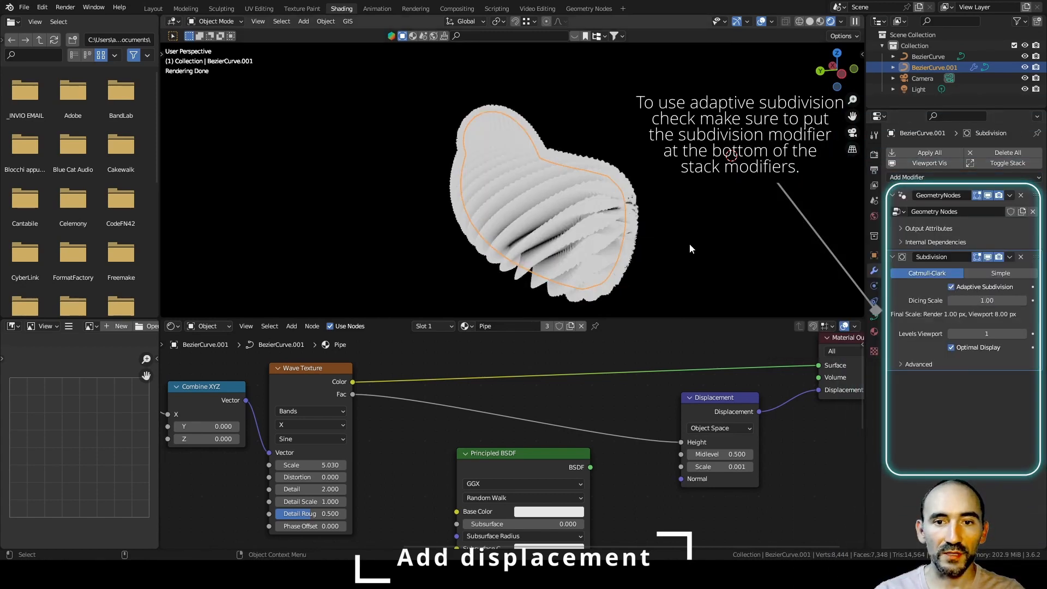
- Fine-tune the Displacement node's Scale to a value below 0.001 and deselect the pipe
{"action": "left_click", "coordinate": [728, 464]}
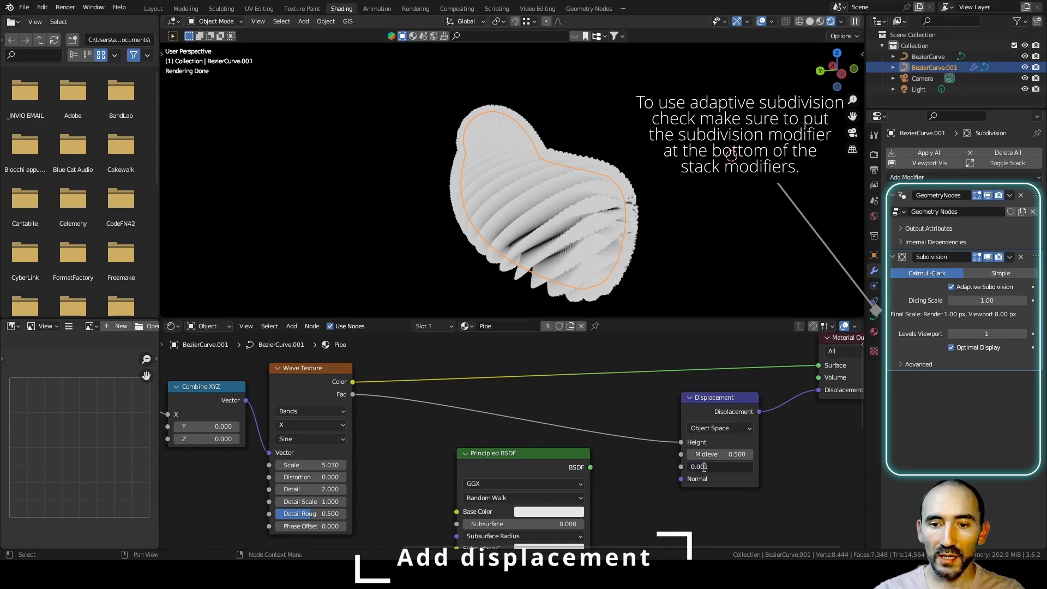
{"action": "key", "text": "Return"}
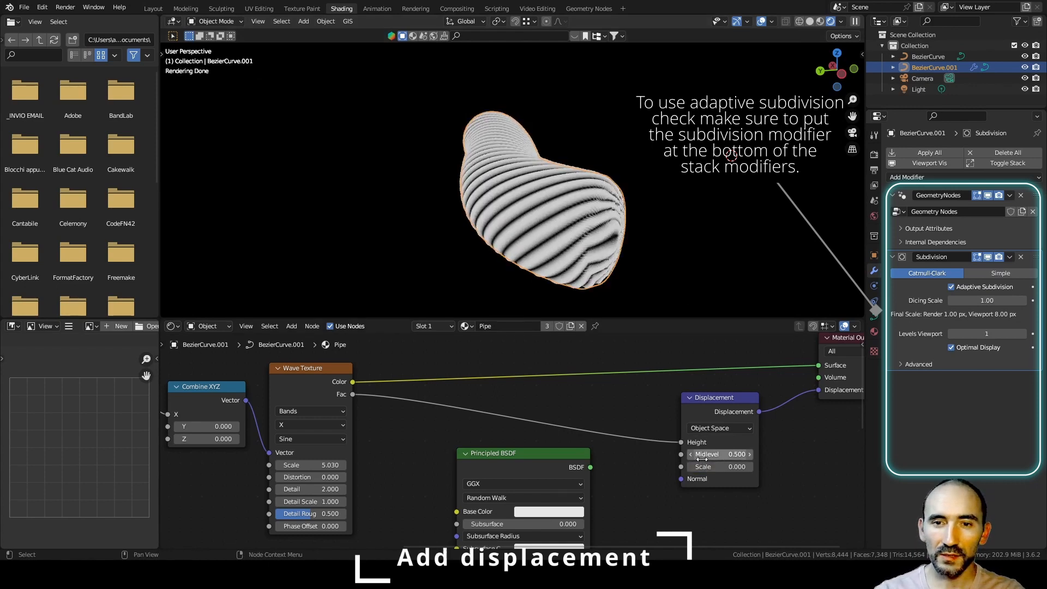
{"action": "left_click", "coordinate": [725, 465]}
{"action": "key", "text": "Right"}
{"action": "key", "text": "Left"}
{"action": "left_click", "coordinate": [683, 250]}
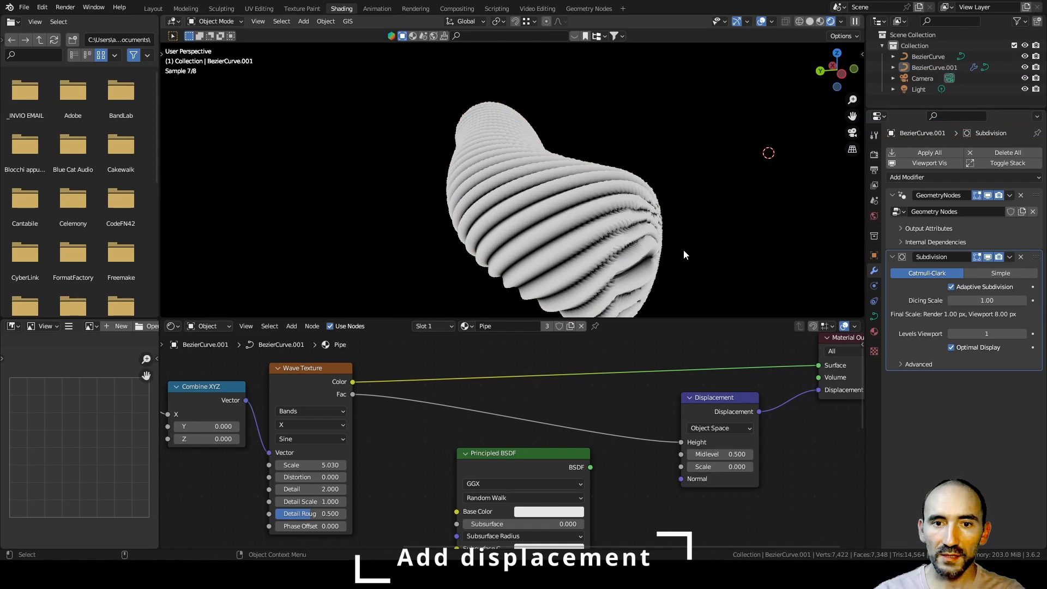
- Inspect the displaced ridges around the geometry nodes pipe and select the bevelled pipe, BezierCurve
{"action": "middle_click_drag", "start_coordinate": [683, 250], "coordinate": [794, 198]}
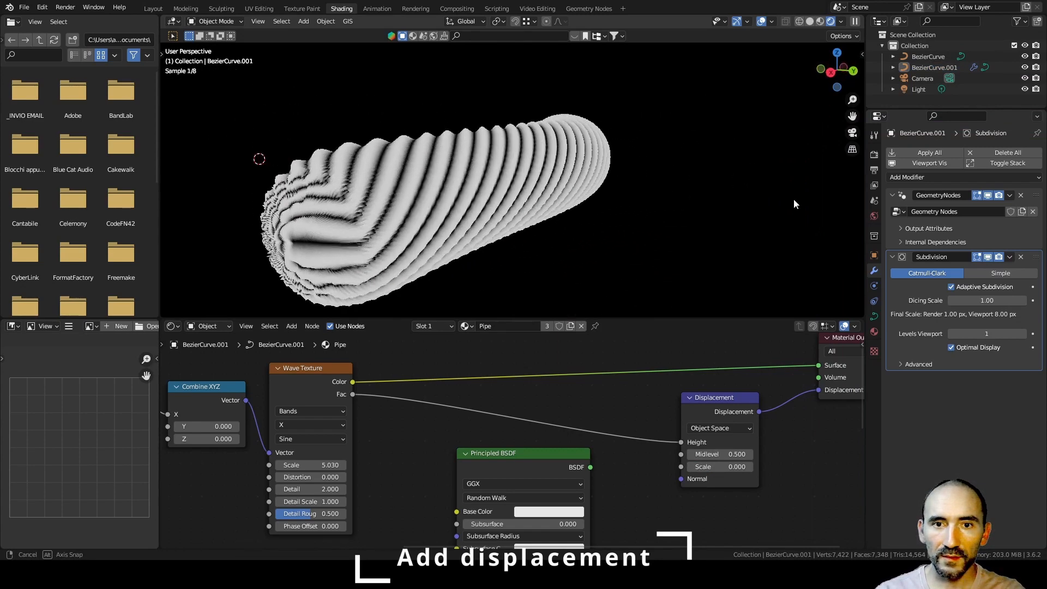
{"action": "scroll", "coordinate": [558, 195], "scroll_direction": "up", "scroll_amount": 4}
{"action": "middle_click_drag", "start_coordinate": [552, 188], "coordinate": [481, 173]}
{"action": "left_click", "coordinate": [704, 128]}
{"action": "scroll", "coordinate": [407, 436], "scroll_direction": "down", "scroll_amount": 3}
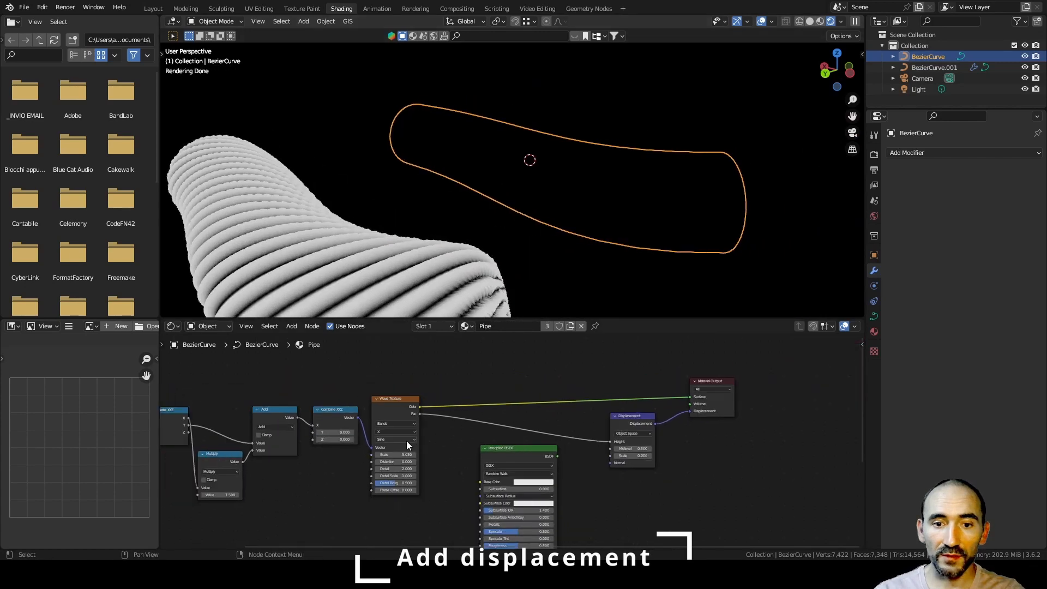
- Brighten the World background color from black to a light grey
{"action": "middle_click_drag", "start_coordinate": [407, 440], "coordinate": [626, 414]}
{"action": "scroll", "coordinate": [626, 414], "scroll_direction": "up", "scroll_amount": 1}
{"action": "left_click", "coordinate": [875, 216]}
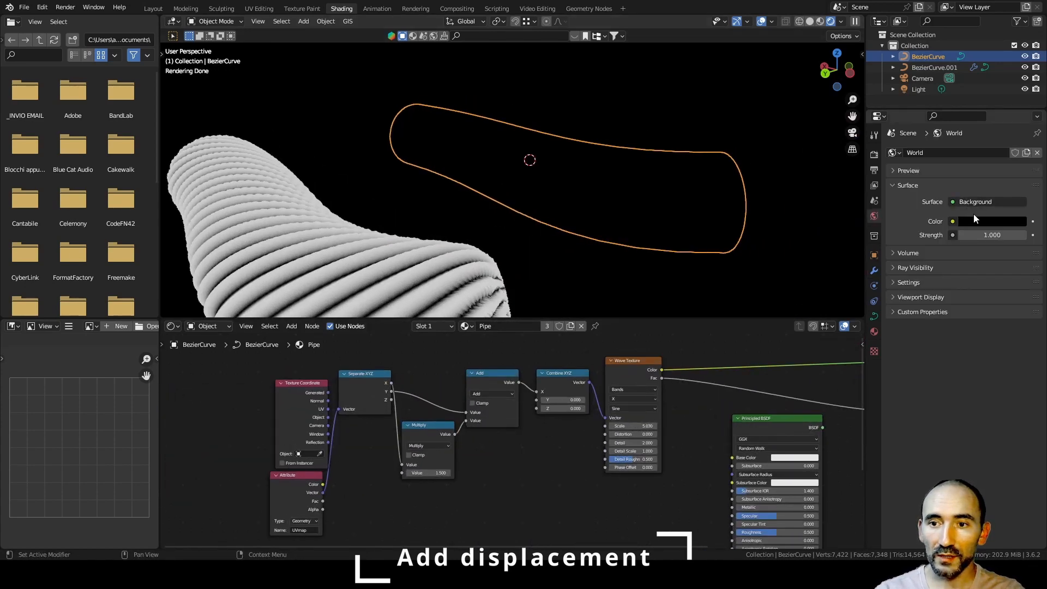
{"action": "left_click", "coordinate": [1007, 220]}
{"action": "left_click_drag", "start_coordinate": [1018, 143], "coordinate": [1022, 92]}
- Add a Subdivision Surface modifier to the bevelled pipe, BezierCurve, and enable Adaptive Subdivision
{"action": "middle_click_drag", "start_coordinate": [683, 172], "coordinate": [470, 165]}
{"action": "scroll", "coordinate": [342, 436], "scroll_direction": "up", "scroll_amount": 3}
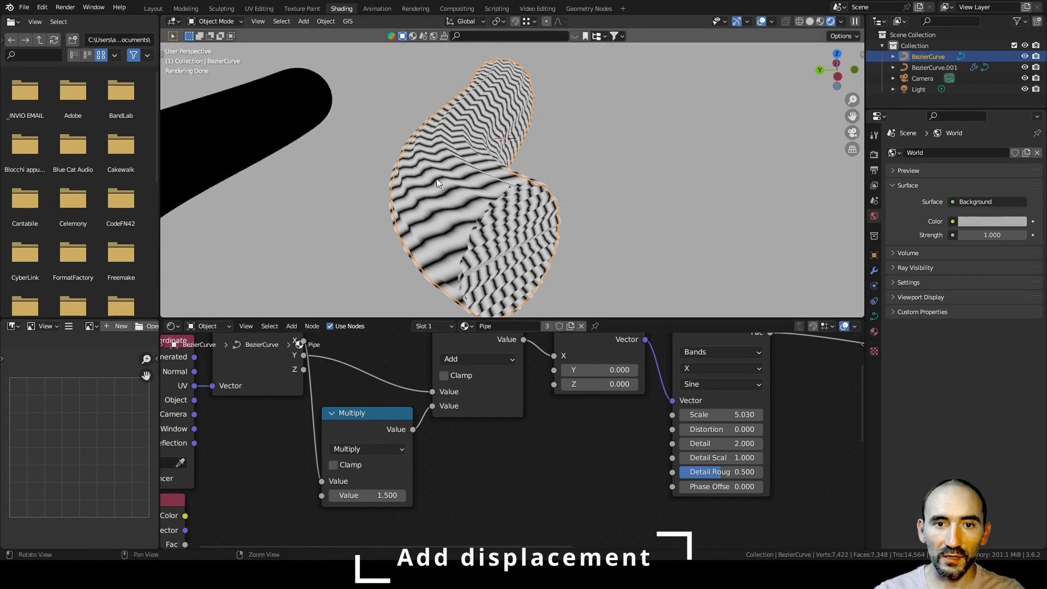
{"action": "middle_click_drag", "start_coordinate": [436, 178], "coordinate": [587, 178]}
{"action": "left_click", "coordinate": [874, 270]}
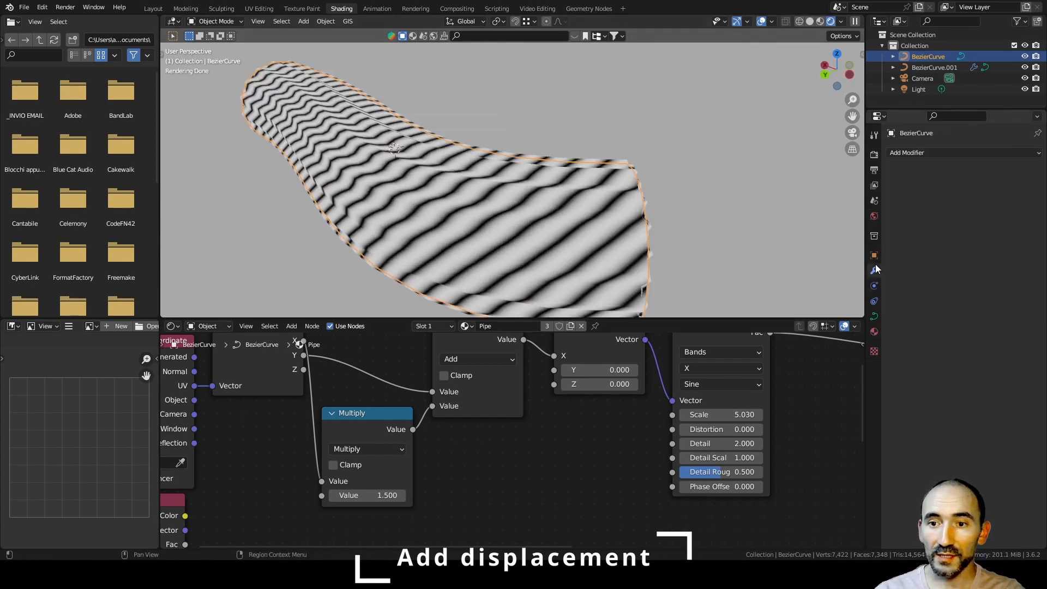
{"action": "left_click", "coordinate": [926, 152]}
{"action": "left_click", "coordinate": [876, 303]}
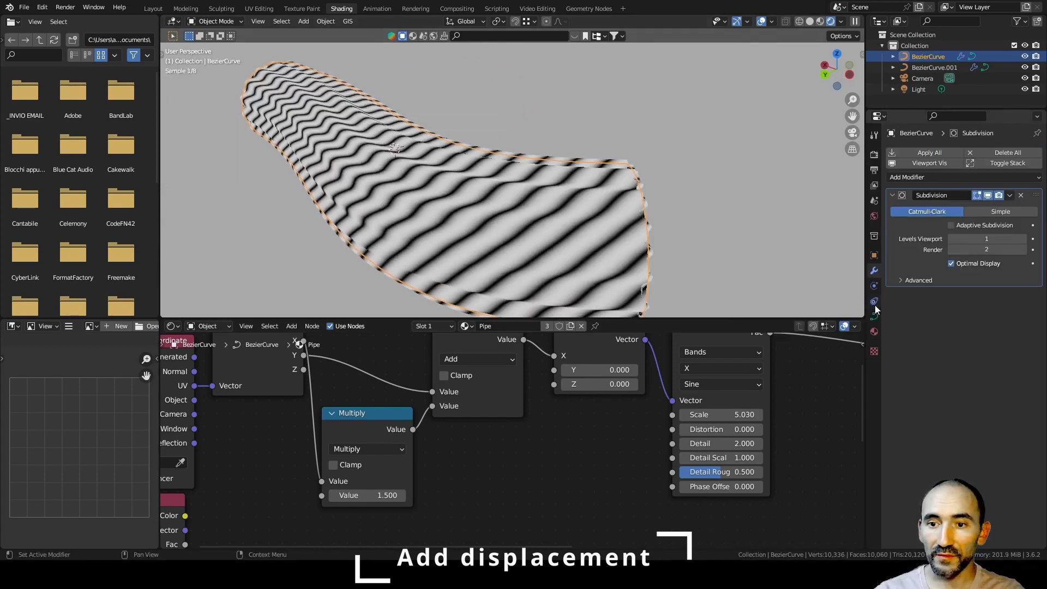
{"action": "left_click", "coordinate": [999, 226]}
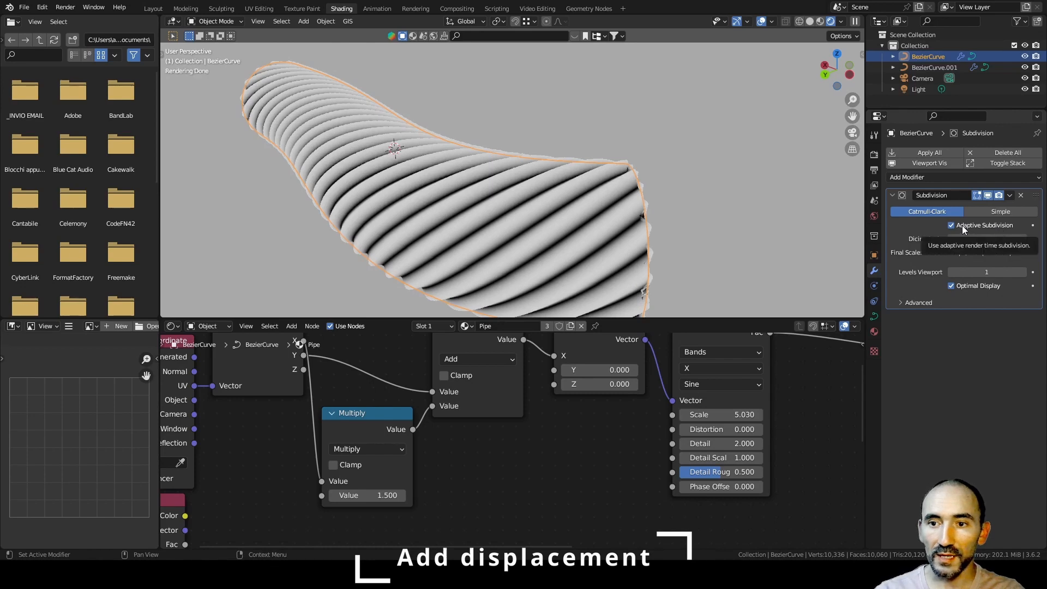
{"action": "middle_click_drag", "start_coordinate": [703, 214], "coordinate": [579, 205]}
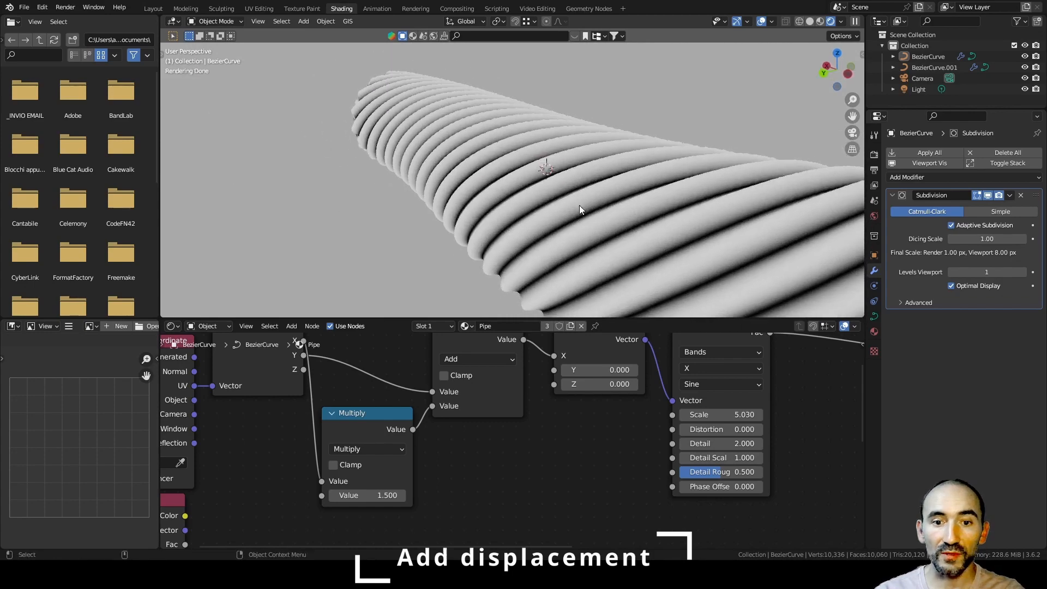